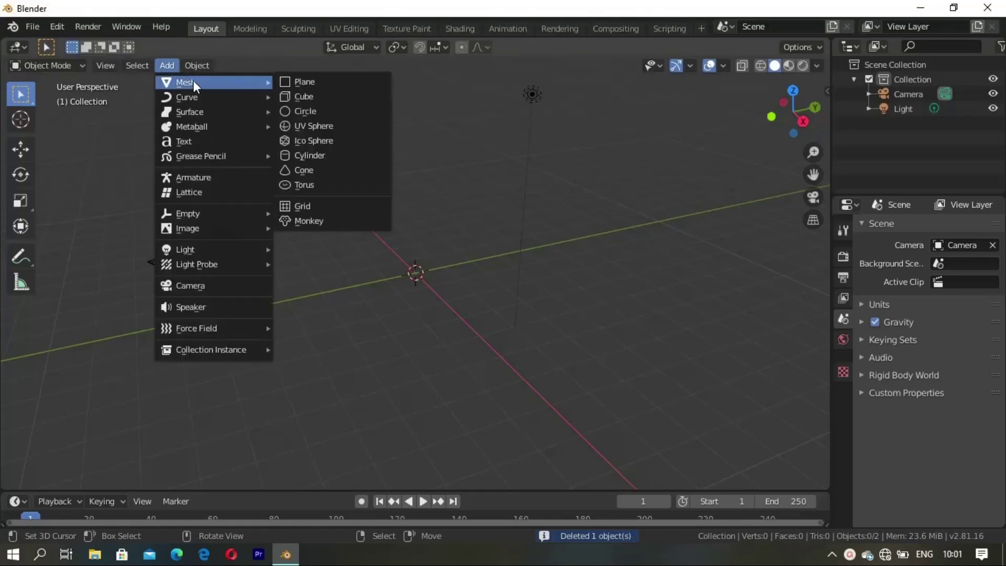
- Add a plane, resize it, and stretch it lengthwise along X
{"action": "left_click", "coordinate": [296, 79]}
{"action": "key", "text": "KP_0"}
{"action": "key", "text": "g"}
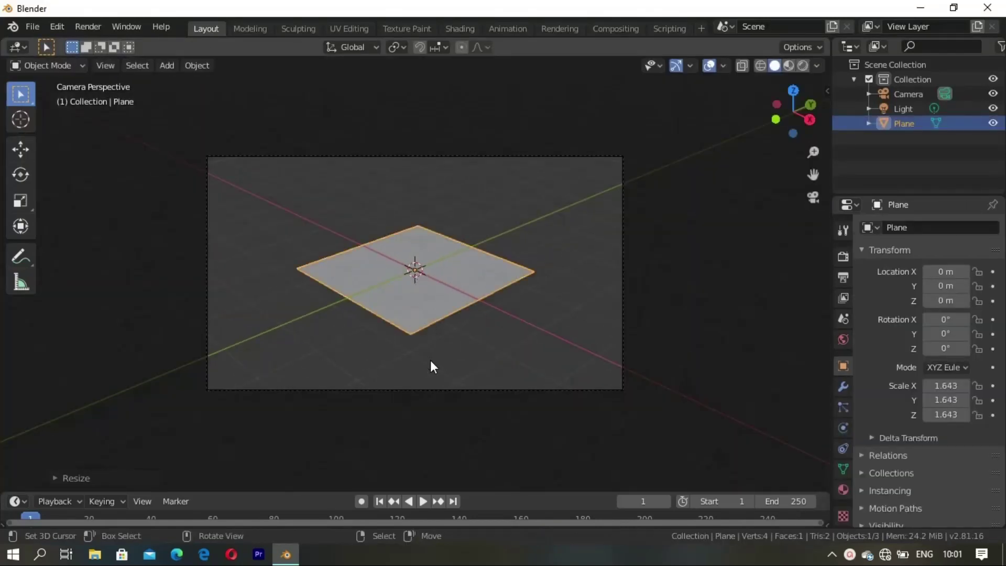
{"action": "left_click", "coordinate": [408, 308]}
{"action": "key", "text": "s"}
{"action": "key", "text": "x"}
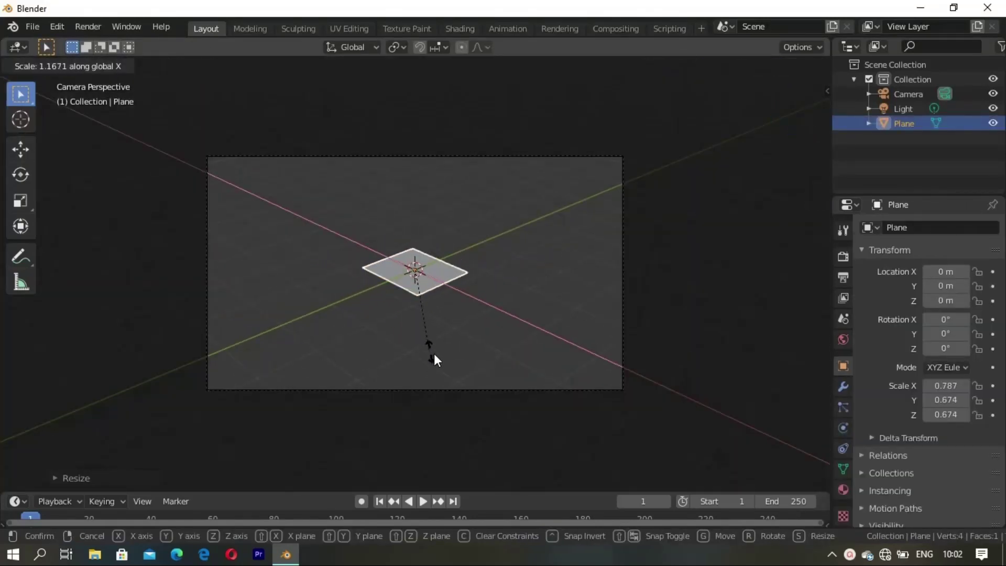
{"action": "left_click", "coordinate": [527, 435]}
{"action": "mouse_move", "coordinate": [527, 435]}
{"action": "middle_mouse_down"}
{"action": "mouse_move", "coordinate": [333, 382]}
{"action": "mouse_move", "coordinate": [418, 318]}
{"action": "middle_mouse_up"}
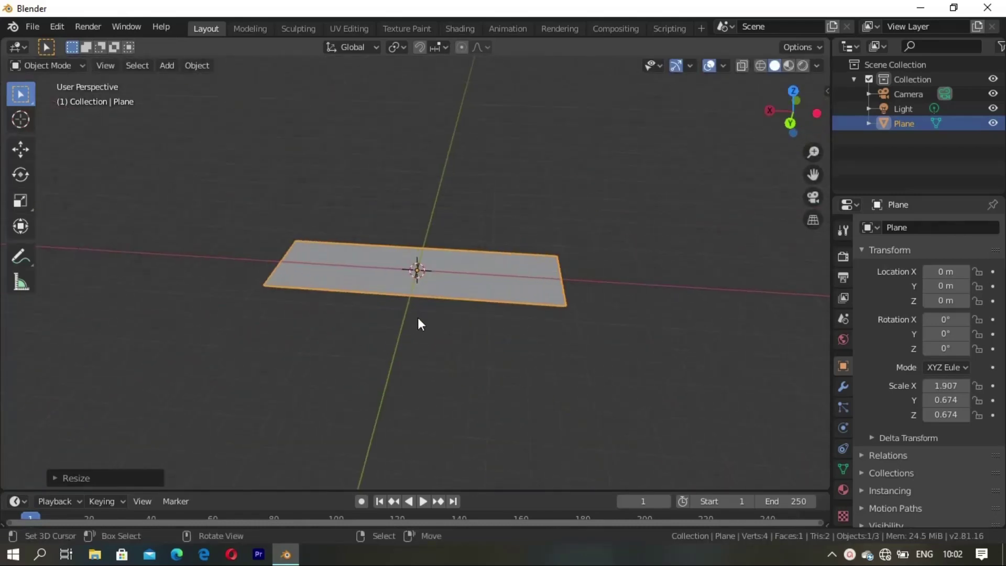
- In Edit Mode, extrude the plane's face upward into a box
{"action": "key", "text": "Tab"}
{"action": "key", "text": "3"}
{"action": "key", "text": "e"}
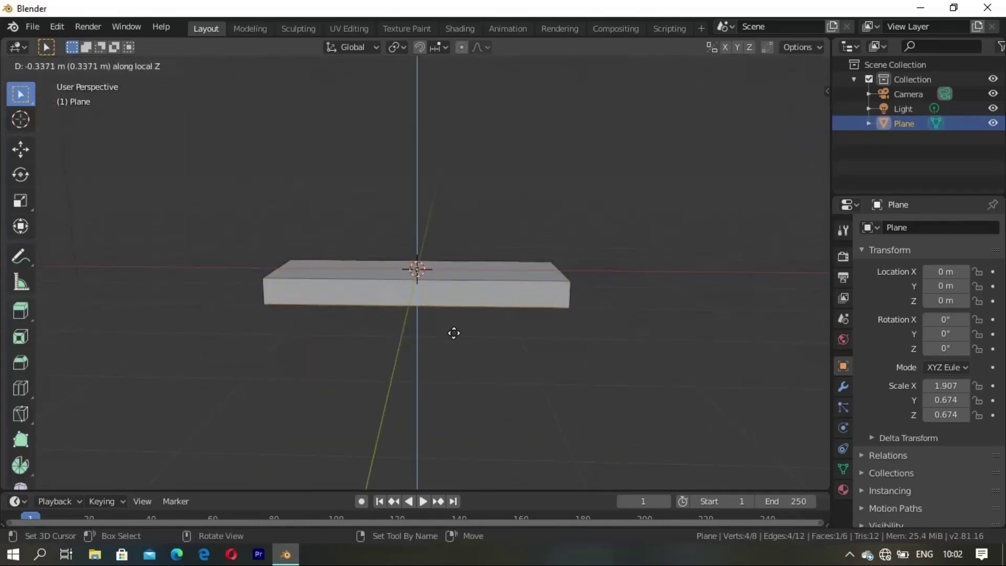
{"action": "left_click", "coordinate": [456, 336]}
{"action": "middle_click_drag", "start_coordinate": [465, 335], "coordinate": [403, 350]}
- Add loop cuts across the box and spread two of them toward the ends along X
{"action": "key", "text": "ctrl+r"}
{"action": "left_click", "coordinate": [402, 349]}
{"action": "left_click", "coordinate": [353, 407]}
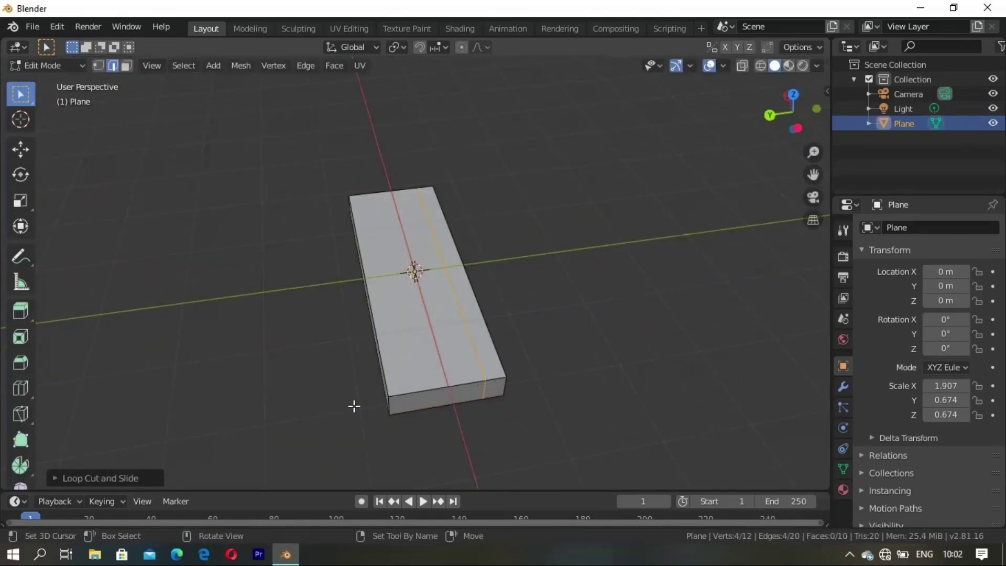
{"action": "middle_click_drag", "start_coordinate": [353, 407], "coordinate": [477, 347]}
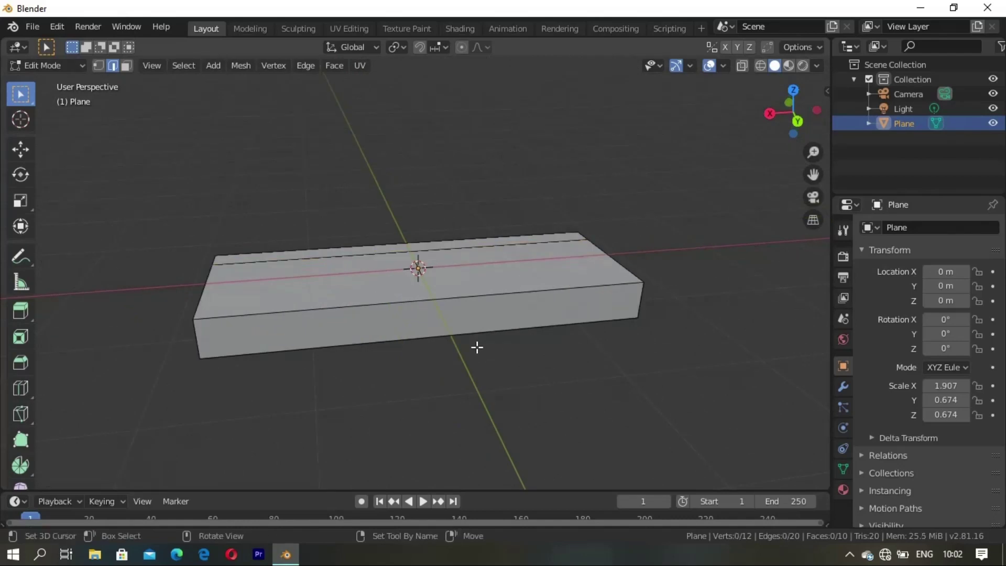
{"action": "left_click", "coordinate": [438, 322]}
{"action": "right_click", "coordinate": [439, 325]}
{"action": "key", "text": "s"}
{"action": "key", "text": "x"}
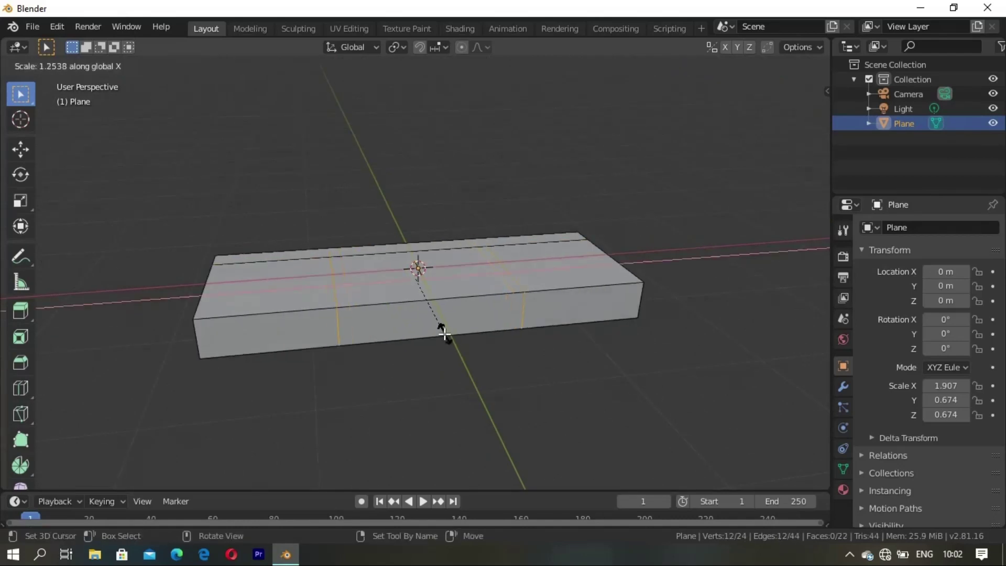
{"action": "left_click", "coordinate": [466, 403]}
{"action": "middle_click_drag", "start_coordinate": [476, 395], "coordinate": [396, 341]}
- Extrude the border top faces into armrests, then extrude the back faces into a tall backrest
{"action": "left_click", "coordinate": [542, 276], "text": "ctrl"}
{"action": "key", "text": "3"}
{"action": "left_click", "coordinate": [616, 307], "text": "ctrl"}
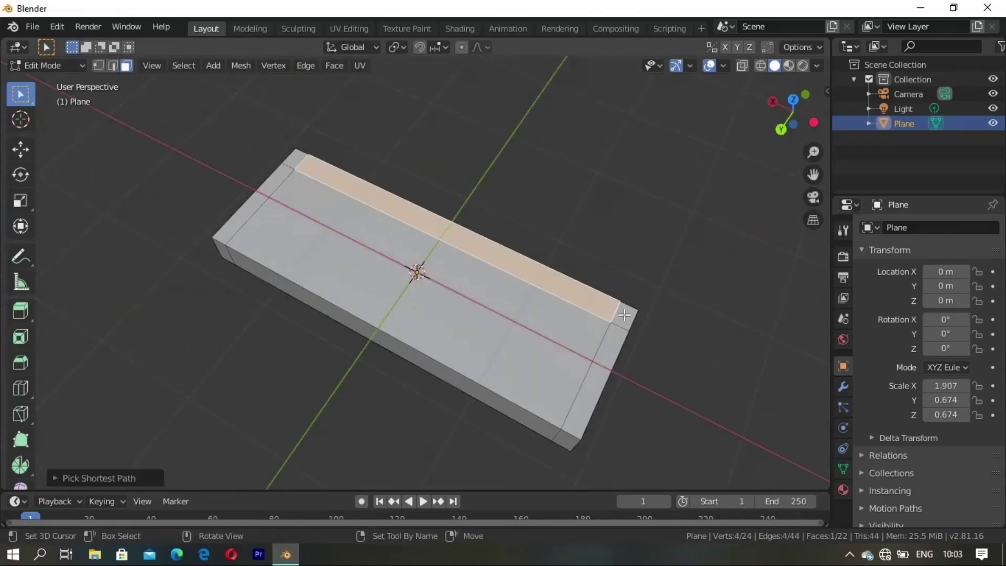
{"action": "left_click", "coordinate": [281, 164], "text": "ctrl"}
{"action": "mouse_move", "coordinate": [281, 164]}
{"action": "middle_mouse_down"}
{"action": "mouse_move", "coordinate": [446, 317]}
{"action": "mouse_move", "coordinate": [545, 263]}
{"action": "mouse_move", "coordinate": [546, 289]}
{"action": "middle_mouse_up"}
{"action": "key", "text": "e"}
{"action": "left_click", "coordinate": [442, 285]}
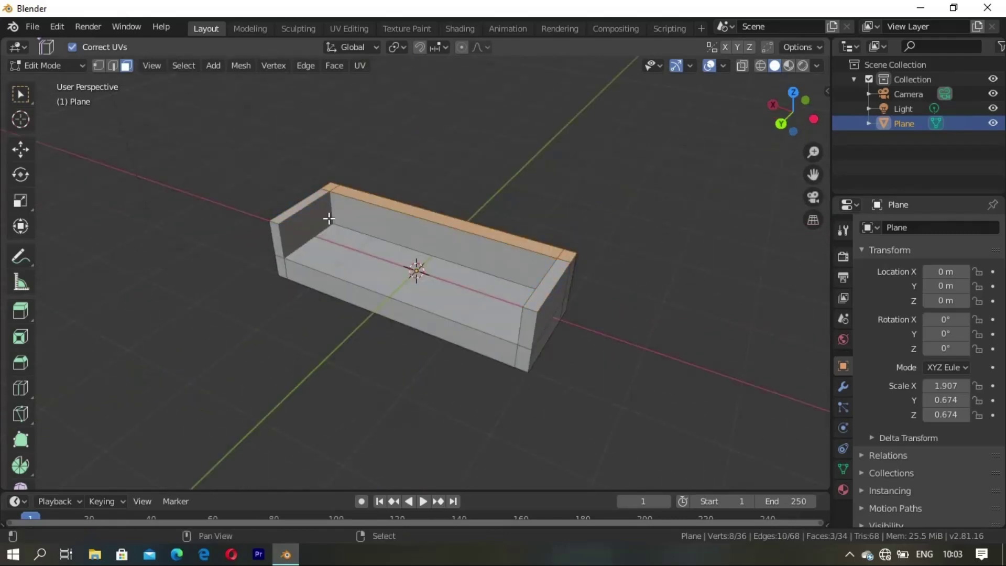
{"action": "key", "text": "e"}
{"action": "left_click", "coordinate": [415, 269]}
- Inspect the sofa block and clear the selection in vertex mode
{"action": "mouse_move", "coordinate": [415, 269]}
{"action": "middle_mouse_down"}
{"action": "mouse_move", "coordinate": [361, 291]}
{"action": "mouse_move", "coordinate": [382, 271]}
{"action": "middle_mouse_up"}
{"action": "scroll", "coordinate": [465, 297], "scroll_direction": "down", "scroll_amount": 3}
{"action": "scroll", "coordinate": [384, 316], "scroll_direction": "up", "scroll_amount": 3}
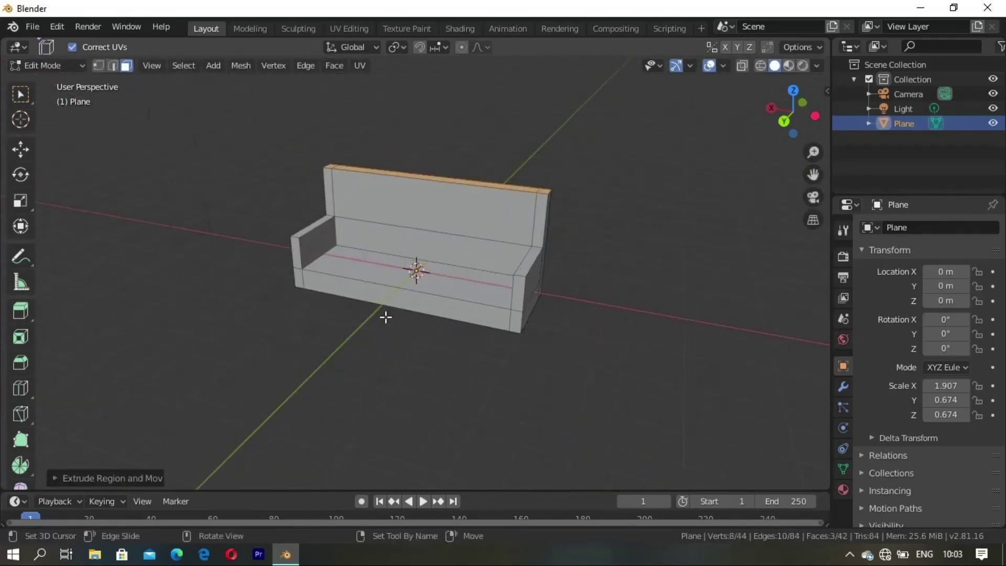
{"action": "mouse_move", "coordinate": [384, 316]}
{"action": "middle_mouse_down"}
{"action": "mouse_move", "coordinate": [335, 310]}
{"action": "mouse_move", "coordinate": [415, 266]}
{"action": "mouse_move", "coordinate": [378, 279]}
{"action": "mouse_move", "coordinate": [472, 318]}
{"action": "middle_mouse_up"}
{"action": "key", "text": "1"}
{"action": "key", "text": "alt+a"}
{"action": "scroll", "coordinate": [379, 279], "scroll_direction": "down", "scroll_amount": 3}
- With X-ray on in side view, move the backrest's top vertices back, then disable X-ray
{"action": "key", "text": "3"}
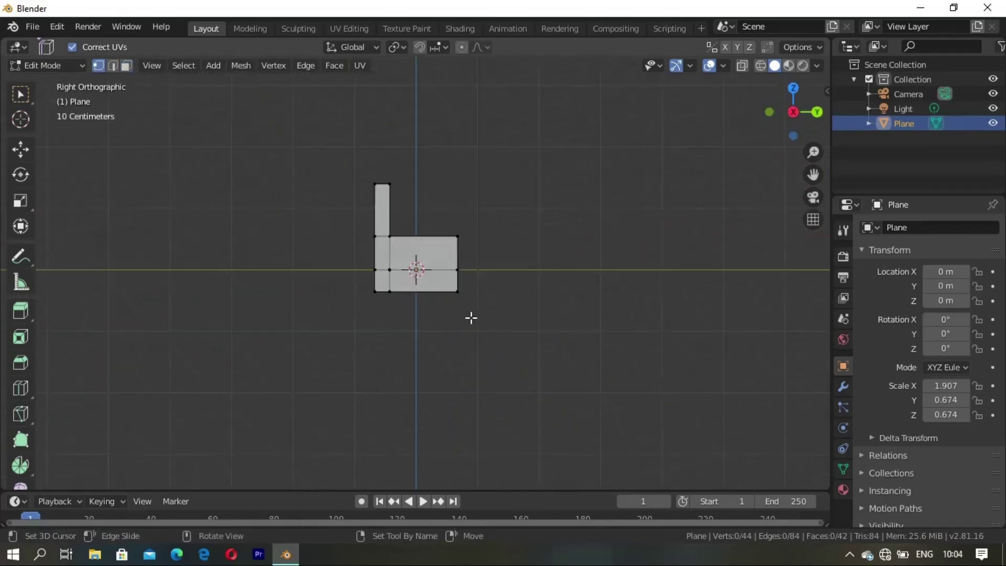
{"action": "left_click", "coordinate": [742, 67]}
{"action": "key", "text": "b"}
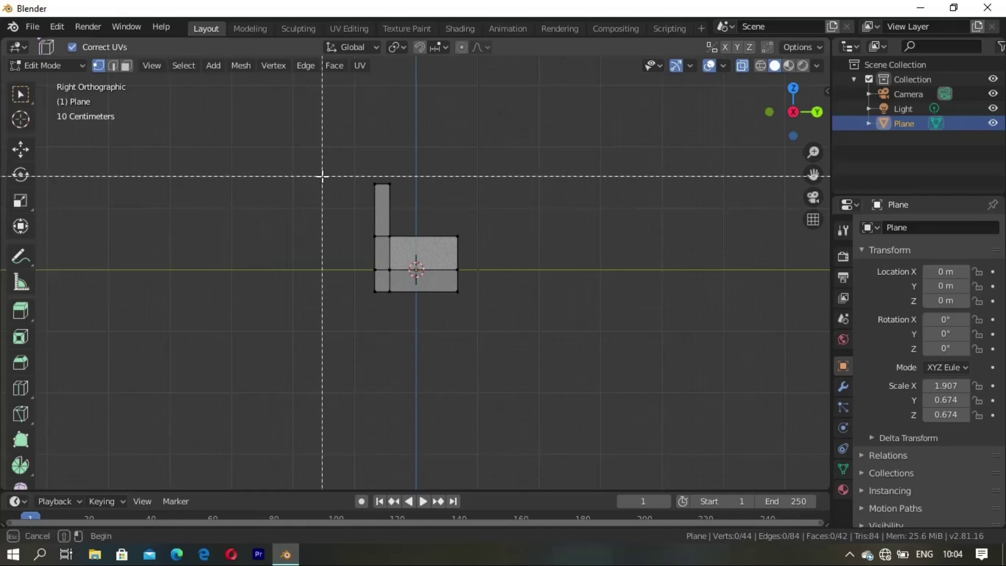
{"action": "key", "text": "g"}
{"action": "key", "text": "x"}
{"action": "left_click", "coordinate": [374, 239]}
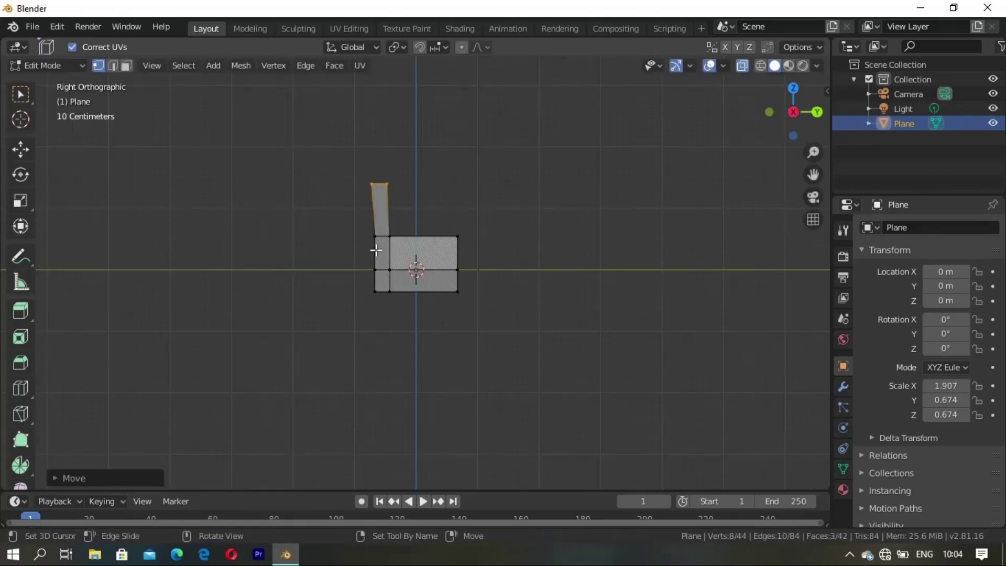
{"action": "mouse_move", "coordinate": [377, 247]}
{"action": "middle_mouse_down"}
{"action": "mouse_move", "coordinate": [506, 243]}
{"action": "mouse_move", "coordinate": [758, 91]}
{"action": "mouse_move", "coordinate": [599, 154]}
{"action": "middle_mouse_up"}
{"action": "left_click", "coordinate": [742, 66]}
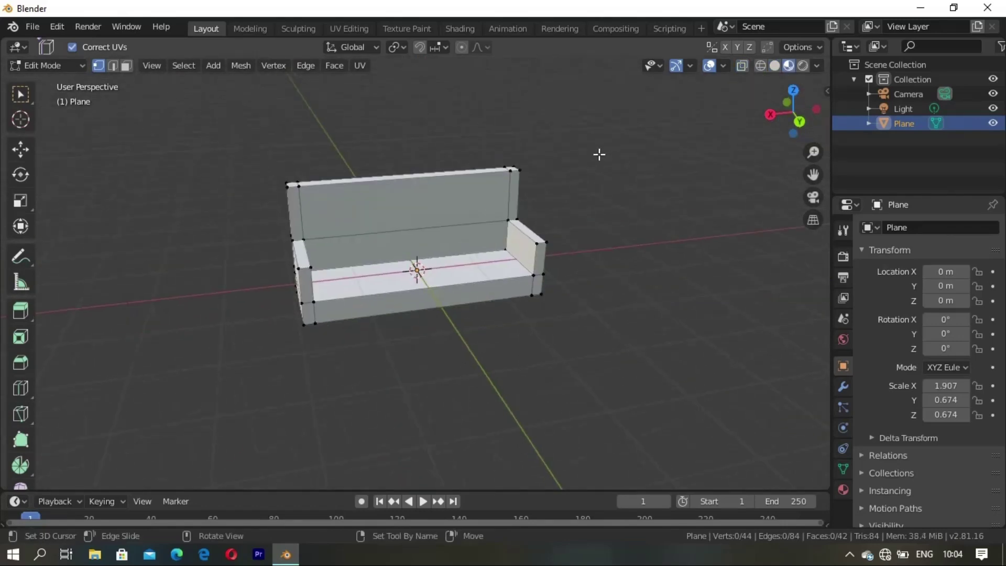
- Show the object's modifier properties and the list of modifiers to add
{"action": "mouse_move", "coordinate": [775, 67]}
{"action": "middle_mouse_down"}
{"action": "mouse_move", "coordinate": [588, 173]}
{"action": "mouse_move", "coordinate": [816, 384]}
{"action": "middle_mouse_up"}
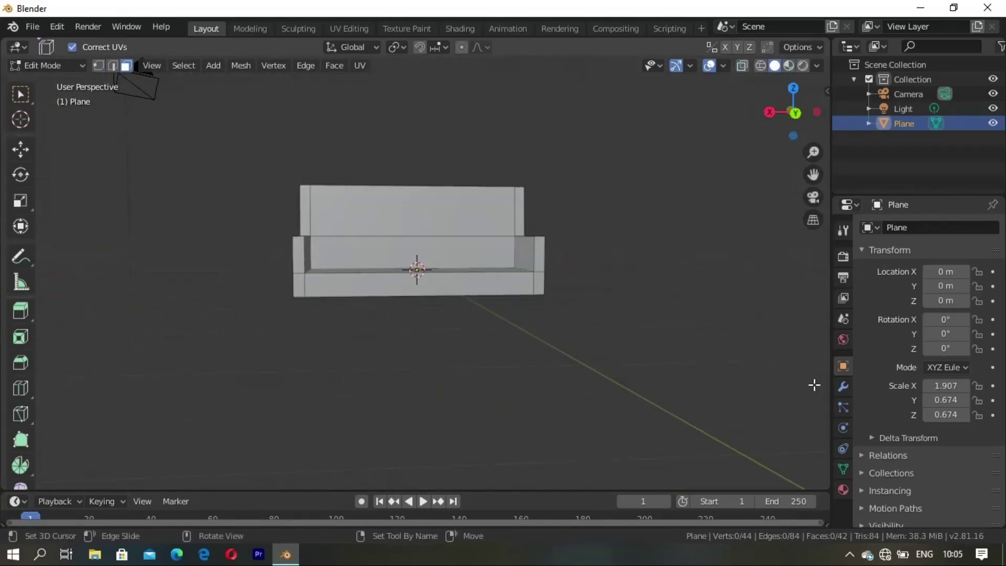
{"action": "left_click", "coordinate": [844, 386]}
{"action": "left_click", "coordinate": [928, 227]}
- Add a Subdivision Surface modifier and apply Shade Smooth to the sofa
{"action": "left_click", "coordinate": [739, 466]}
{"action": "middle_click_drag", "start_coordinate": [739, 469], "coordinate": [514, 283]}
{"action": "key", "text": "Tab"}
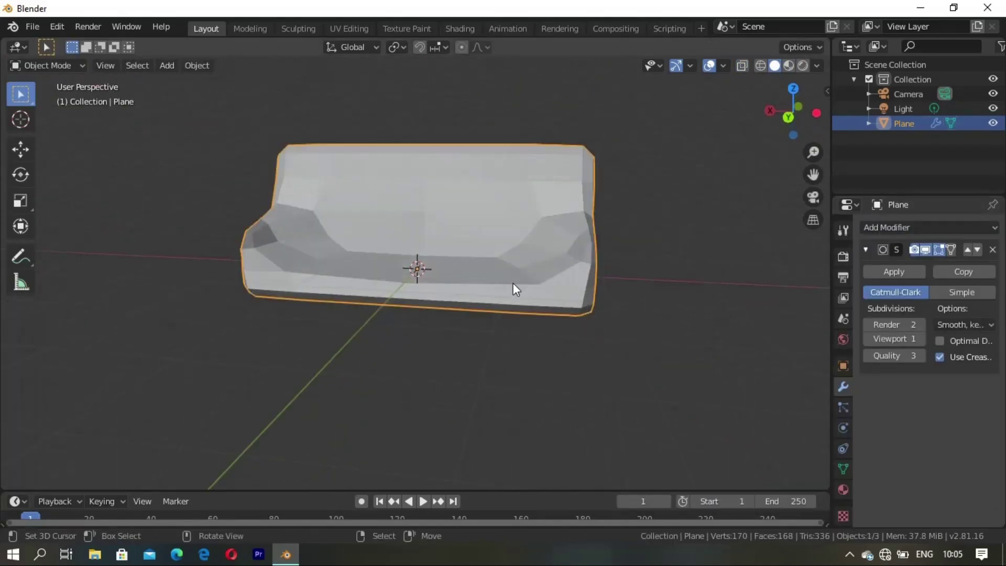
{"action": "key", "text": "F3"}
{"action": "type", "text": "shade"}
{"action": "key", "text": "Return"}
- Add supporting edge loops near the front edge and up along the armrest tops
{"action": "key", "text": "Tab"}
{"action": "mouse_move", "coordinate": [423, 209]}
{"action": "middle_mouse_down"}
{"action": "mouse_move", "coordinate": [419, 225]}
{"action": "mouse_move", "coordinate": [433, 235]}
{"action": "middle_mouse_up"}
{"action": "key", "text": "ctrl+r"}
{"action": "left_click", "coordinate": [568, 274]}
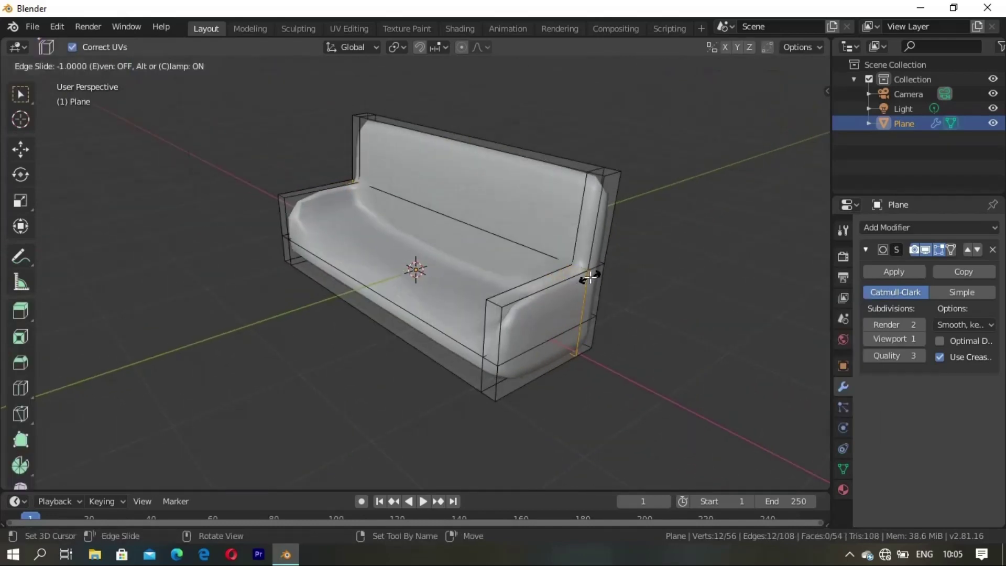
{"action": "left_click", "coordinate": [488, 340]}
{"action": "left_click", "coordinate": [492, 366]}
{"action": "left_click", "coordinate": [568, 323]}
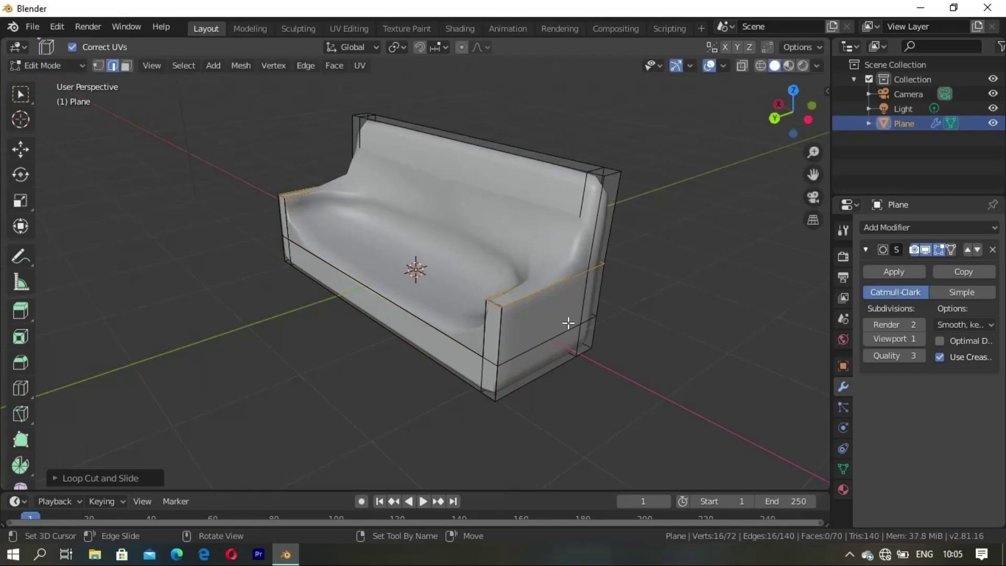
{"action": "left_click", "coordinate": [532, 278]}
{"action": "left_click", "coordinate": [573, 343]}
- Add supporting edge loops across the sofa and along the backrest edge
{"action": "key", "text": "ctrl+r"}
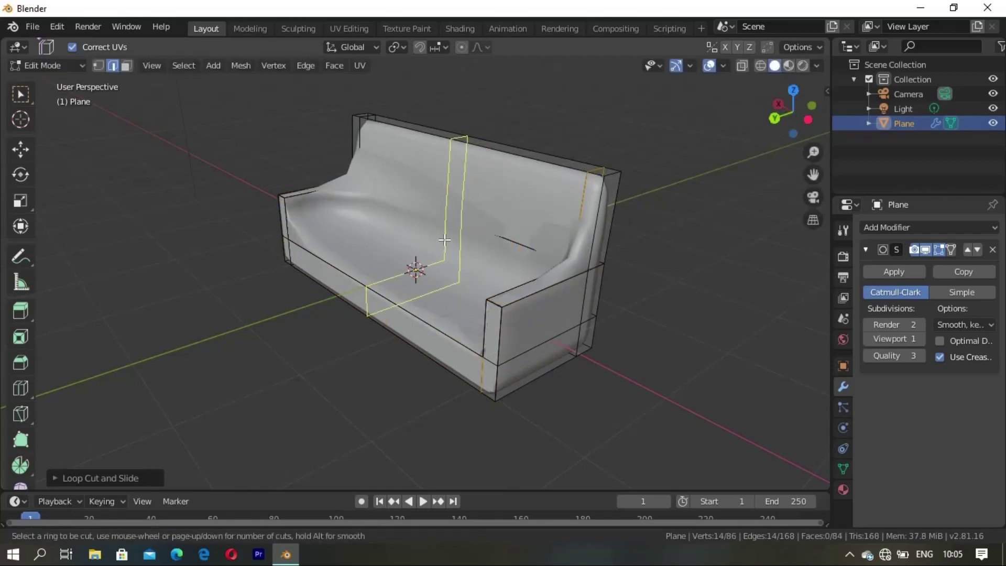
{"action": "left_click", "coordinate": [462, 225]}
{"action": "left_click", "coordinate": [411, 207]}
{"action": "mouse_move", "coordinate": [411, 207]}
{"action": "middle_mouse_down"}
{"action": "mouse_move", "coordinate": [383, 276]}
{"action": "mouse_move", "coordinate": [446, 292]}
{"action": "middle_mouse_up"}
{"action": "key", "text": "alt+a"}
{"action": "left_click", "coordinate": [221, 160]}
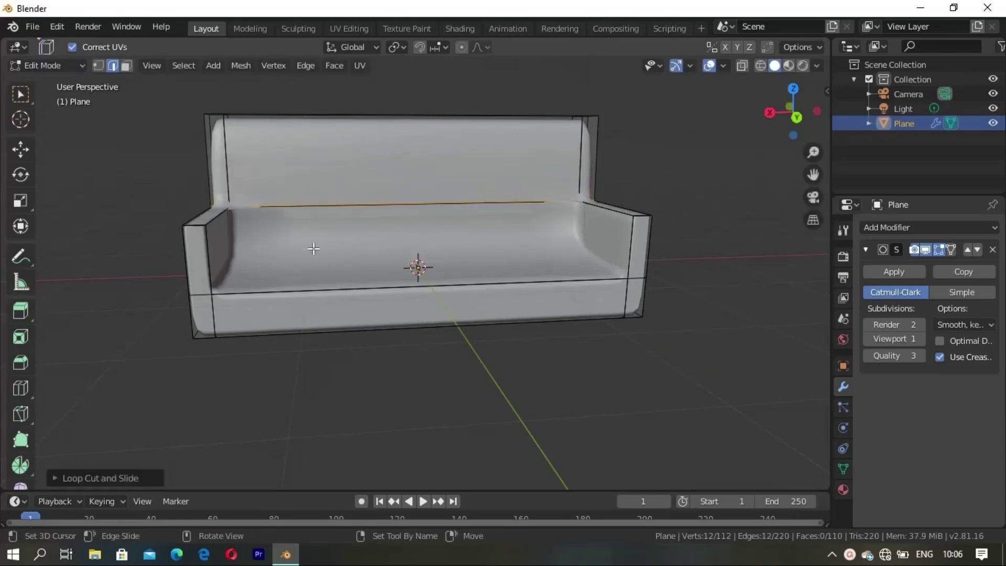
{"action": "mouse_move", "coordinate": [315, 243]}
{"action": "middle_mouse_down"}
{"action": "mouse_move", "coordinate": [492, 262]}
{"action": "mouse_move", "coordinate": [447, 234]}
{"action": "mouse_move", "coordinate": [600, 295]}
{"action": "middle_mouse_up"}
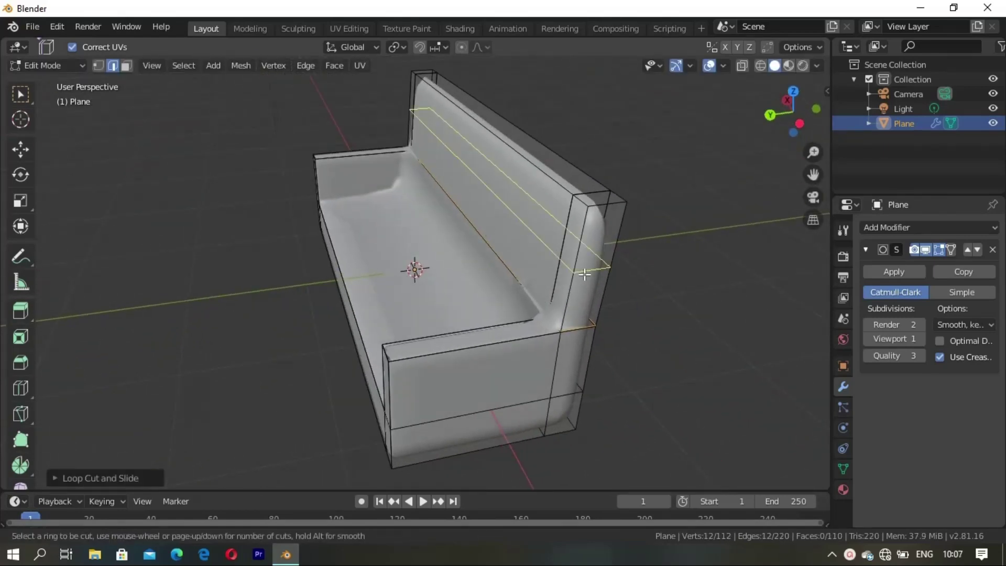
{"action": "left_click", "coordinate": [585, 274]}
{"action": "left_click", "coordinate": [603, 215]}
- Try nudging the back corner vertices along Y, cancel the moves, and clear the selection
{"action": "mouse_move", "coordinate": [603, 215]}
{"action": "middle_mouse_down"}
{"action": "mouse_move", "coordinate": [419, 270]}
{"action": "mouse_move", "coordinate": [464, 280]}
{"action": "middle_mouse_up"}
{"action": "key", "text": "alt+a"}
{"action": "mouse_move", "coordinate": [511, 140]}
{"action": "middle_mouse_down"}
{"action": "mouse_move", "coordinate": [549, 192]}
{"action": "mouse_move", "coordinate": [447, 242]}
{"action": "middle_mouse_up"}
{"action": "key", "text": "g"}
{"action": "key", "text": "y"}
{"action": "key", "text": "Escape"}
{"action": "key", "text": "g"}
{"action": "key", "text": "g"}
{"action": "key", "text": "Escape"}
{"action": "key", "text": "g"}
{"action": "key", "text": "y"}
{"action": "key", "text": "Escape"}
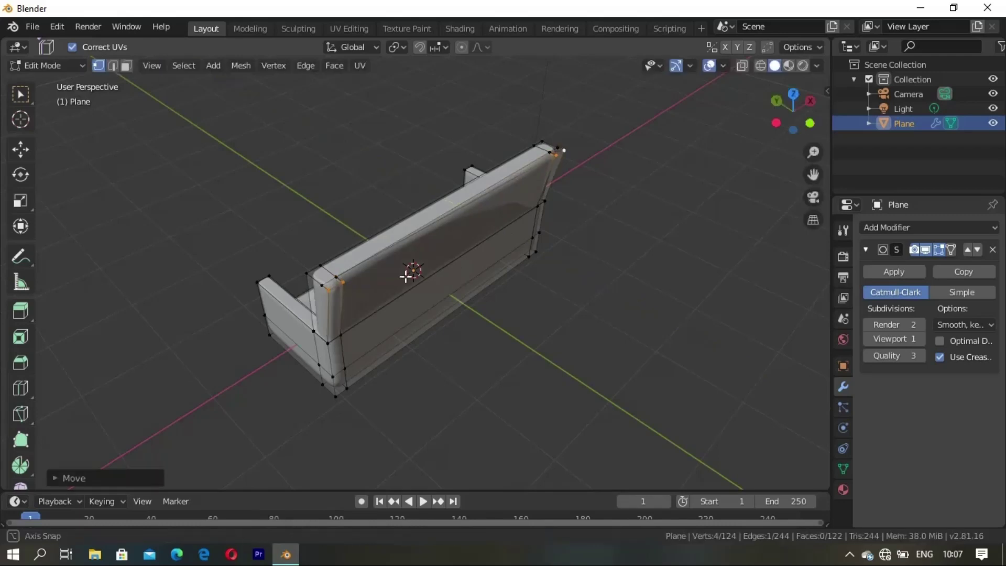
{"action": "mouse_move", "coordinate": [406, 275]}
{"action": "middle_mouse_down"}
{"action": "mouse_move", "coordinate": [539, 281]}
{"action": "mouse_move", "coordinate": [514, 262]}
{"action": "mouse_move", "coordinate": [535, 244]}
{"action": "mouse_move", "coordinate": [582, 292]}
{"action": "mouse_move", "coordinate": [465, 292]}
{"action": "middle_mouse_up"}
{"action": "key", "text": "alt+a"}
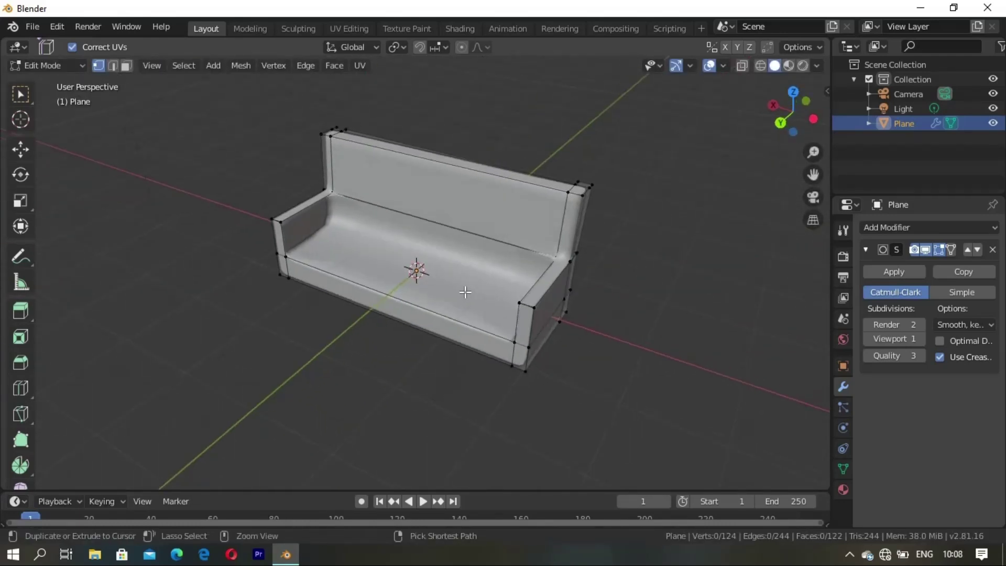
- Add a supporting loop cut near the armrest
{"action": "left_click", "coordinate": [541, 292]}
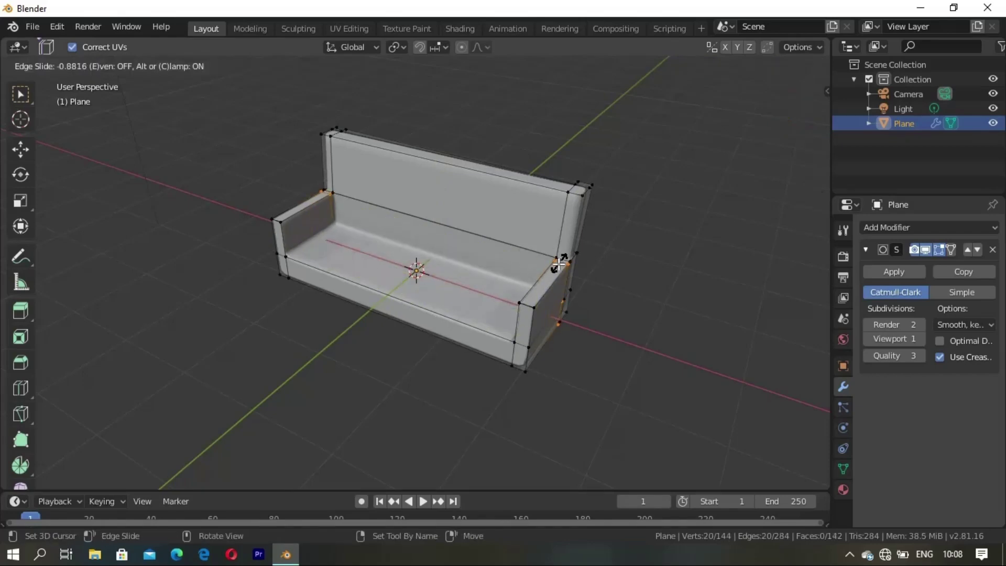
{"action": "left_click", "coordinate": [559, 264]}
{"action": "mouse_move", "coordinate": [559, 265]}
{"action": "middle_mouse_down"}
{"action": "mouse_move", "coordinate": [451, 288]}
{"action": "mouse_move", "coordinate": [523, 272]}
{"action": "mouse_move", "coordinate": [530, 289]}
{"action": "middle_mouse_up"}
{"action": "key", "text": "alt+a"}
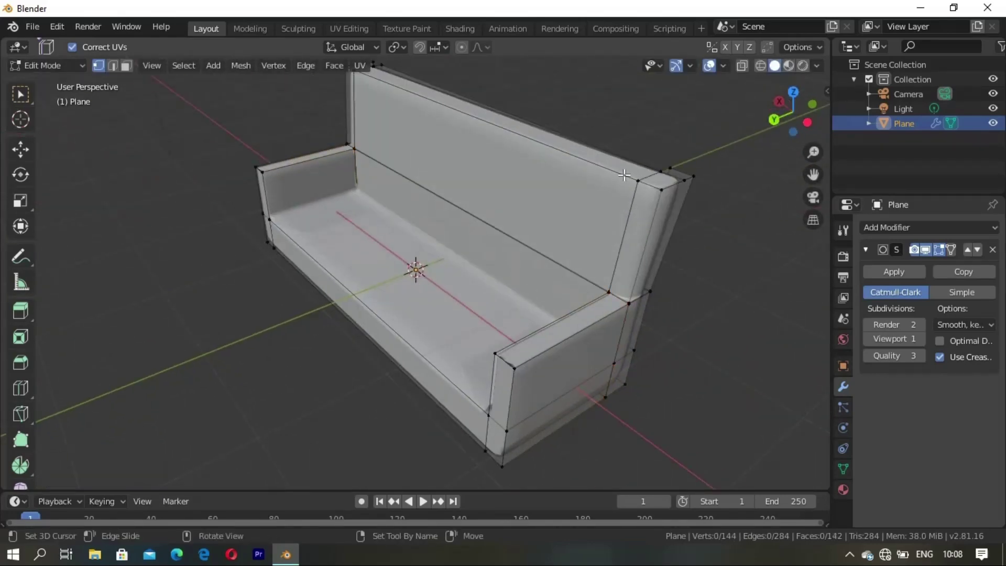
- Raise the top of the backrest vertically in two moves
{"action": "mouse_move", "coordinate": [624, 175]}
{"action": "middle_mouse_down"}
{"action": "mouse_move", "coordinate": [551, 224]}
{"action": "mouse_move", "coordinate": [506, 317]}
{"action": "mouse_move", "coordinate": [529, 307]}
{"action": "mouse_move", "coordinate": [483, 310]}
{"action": "mouse_move", "coordinate": [478, 236]}
{"action": "mouse_move", "coordinate": [507, 284]}
{"action": "middle_mouse_up"}
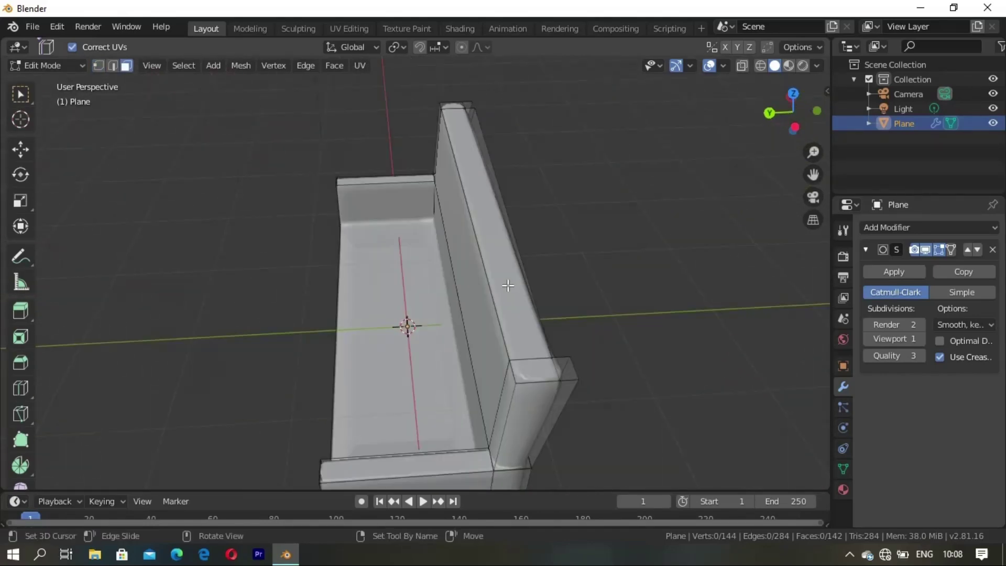
{"action": "left_click", "coordinate": [507, 285]}
{"action": "key", "text": "g"}
{"action": "key", "text": "z"}
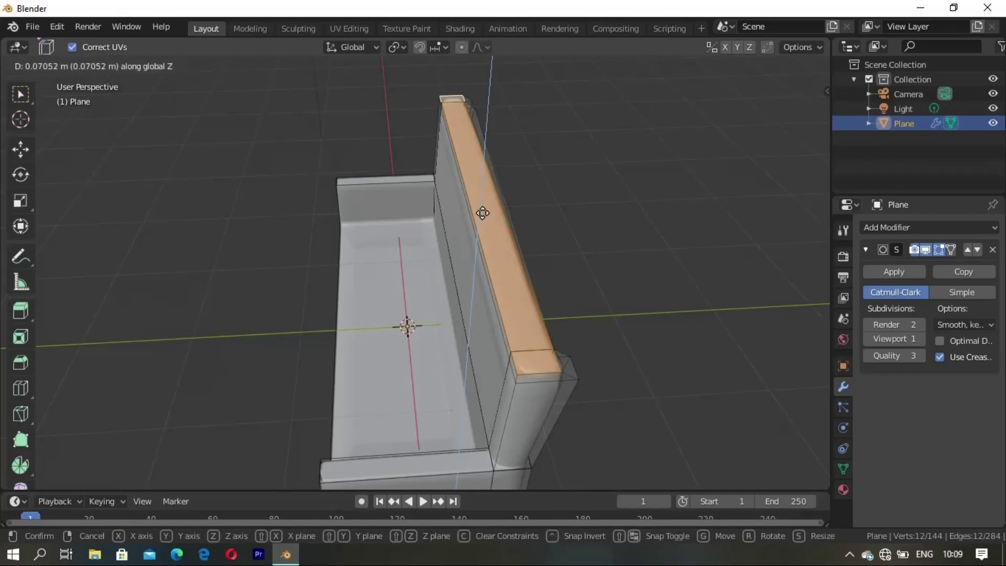
{"action": "left_click", "coordinate": [483, 213]}
{"action": "mouse_move", "coordinate": [483, 213]}
{"action": "middle_mouse_down"}
{"action": "mouse_move", "coordinate": [537, 234]}
{"action": "mouse_move", "coordinate": [629, 216]}
{"action": "mouse_move", "coordinate": [601, 252]}
{"action": "mouse_move", "coordinate": [470, 205]}
{"action": "middle_mouse_up"}
{"action": "key", "text": "g"}
{"action": "key", "text": "z"}
{"action": "left_click", "coordinate": [537, 234]}
{"action": "key", "text": "alt+a"}
{"action": "key", "text": "1"}
- Add centred edge loops: vertical ones through the backrest and one across the back
{"action": "left_click", "coordinate": [458, 148]}
{"action": "right_click", "coordinate": [460, 150]}
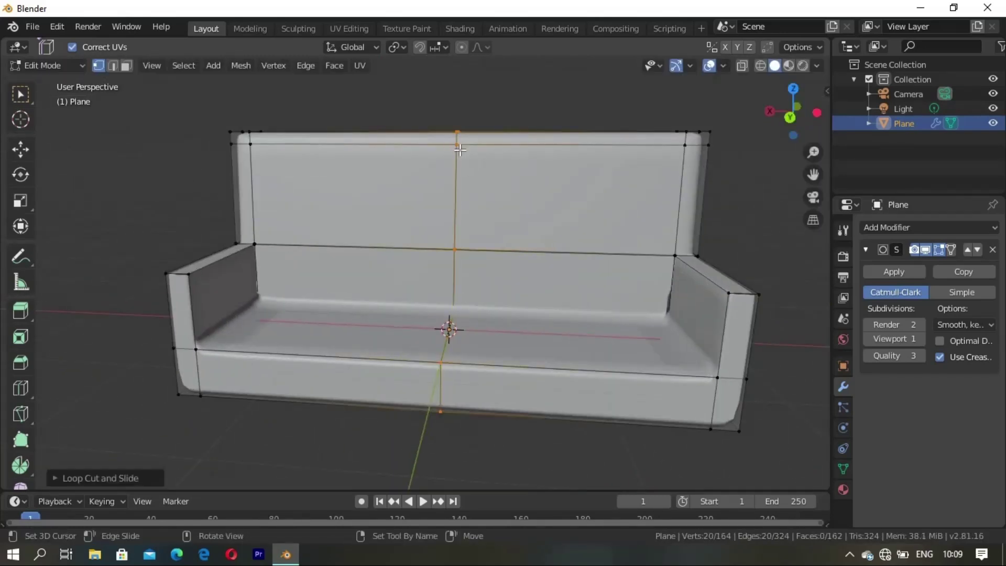
{"action": "middle_click_drag", "start_coordinate": [486, 257], "coordinate": [503, 239]}
{"action": "left_click", "coordinate": [542, 231]}
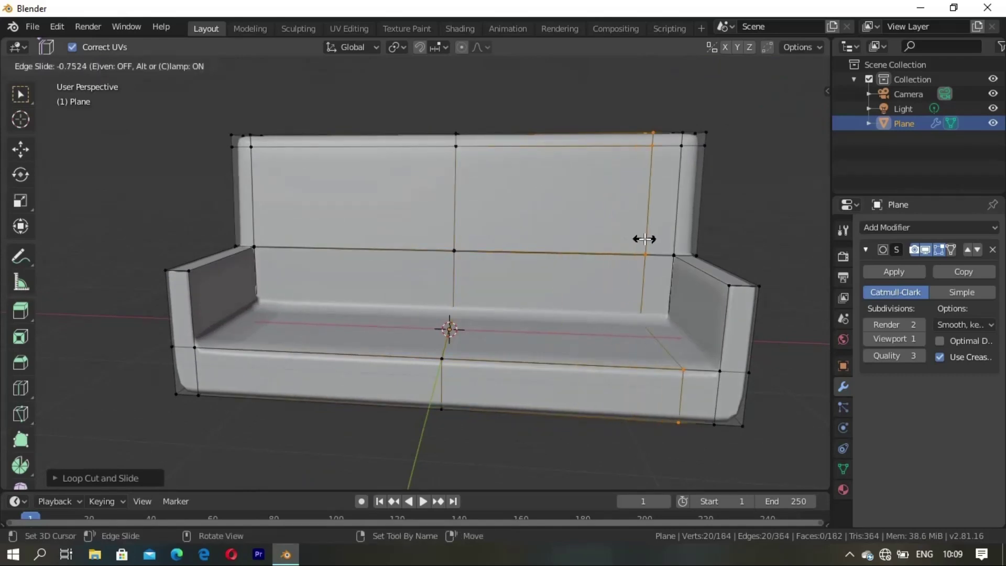
{"action": "right_click", "coordinate": [662, 242]}
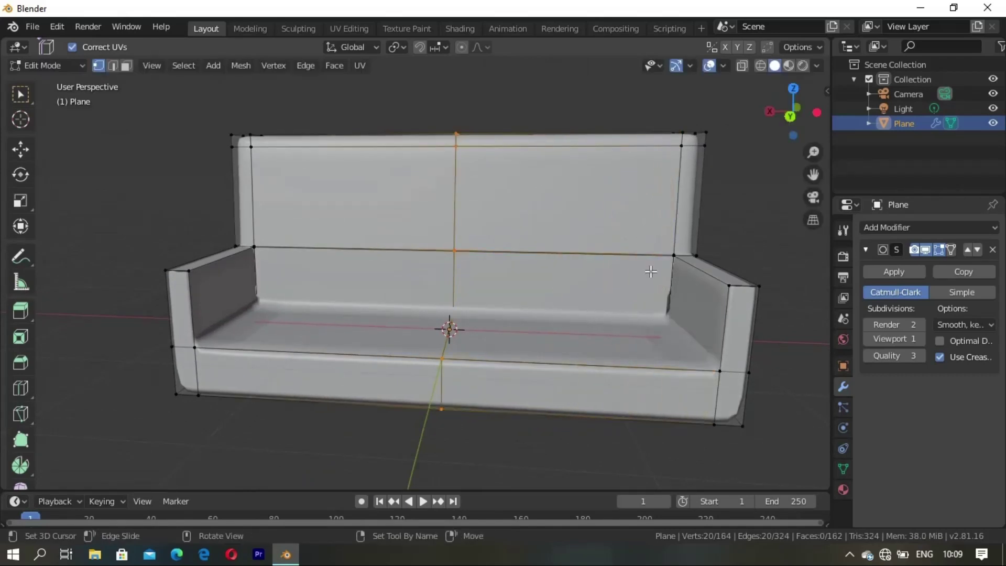
{"action": "mouse_move", "coordinate": [610, 260]}
{"action": "middle_mouse_down"}
{"action": "mouse_move", "coordinate": [458, 221]}
{"action": "mouse_move", "coordinate": [465, 205]}
{"action": "middle_mouse_up"}
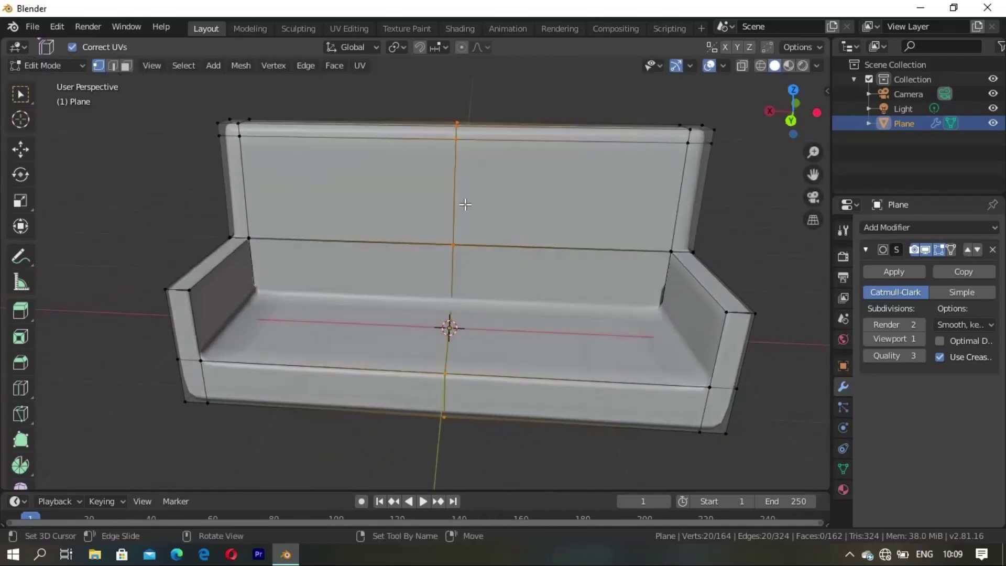
{"action": "left_click", "coordinate": [435, 196]}
{"action": "right_click", "coordinate": [511, 250]}
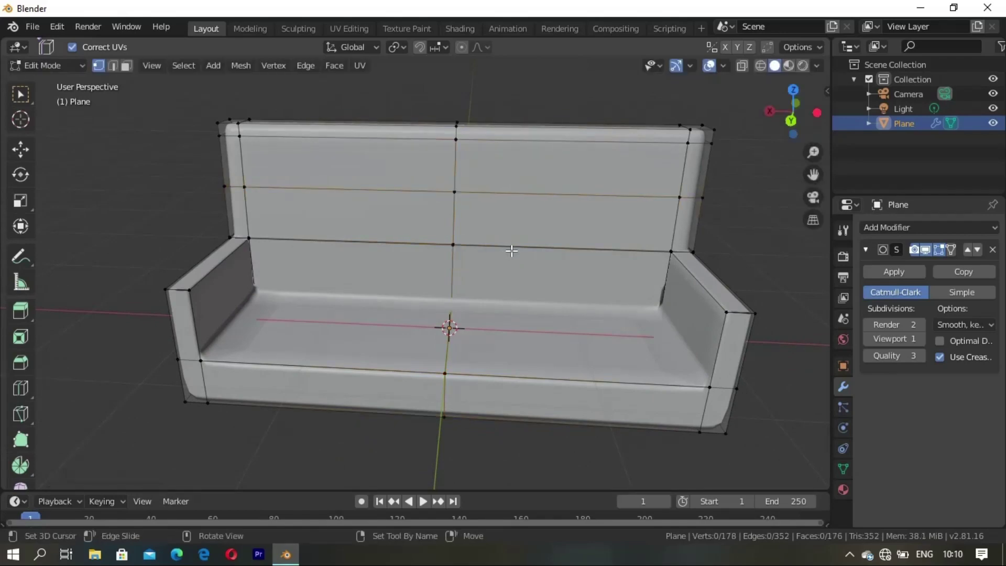
- Select the four upper back-rest faces
{"action": "left_click", "coordinate": [417, 170]}
{"action": "left_click", "coordinate": [571, 163], "text": "shift"}
{"action": "left_click", "coordinate": [571, 221], "text": "shift"}
{"action": "left_click", "coordinate": [346, 215], "text": "shift"}
- Poke the selected back faces, revert them to quads, then poke them again
{"action": "mouse_move", "coordinate": [346, 215]}
{"action": "middle_mouse_down"}
{"action": "mouse_move", "coordinate": [500, 252]}
{"action": "mouse_move", "coordinate": [481, 206]}
{"action": "middle_mouse_up"}
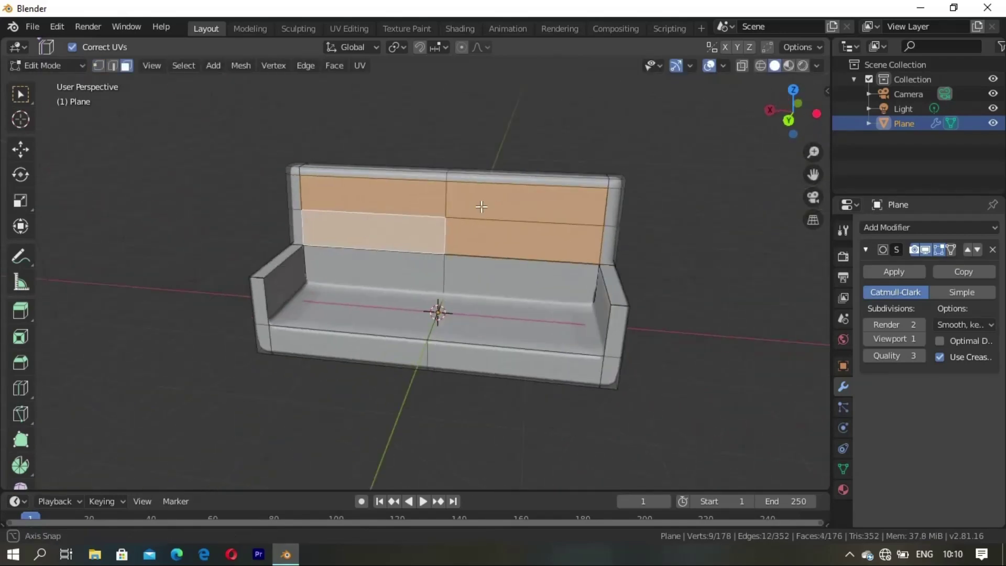
{"action": "left_click", "coordinate": [334, 65]}
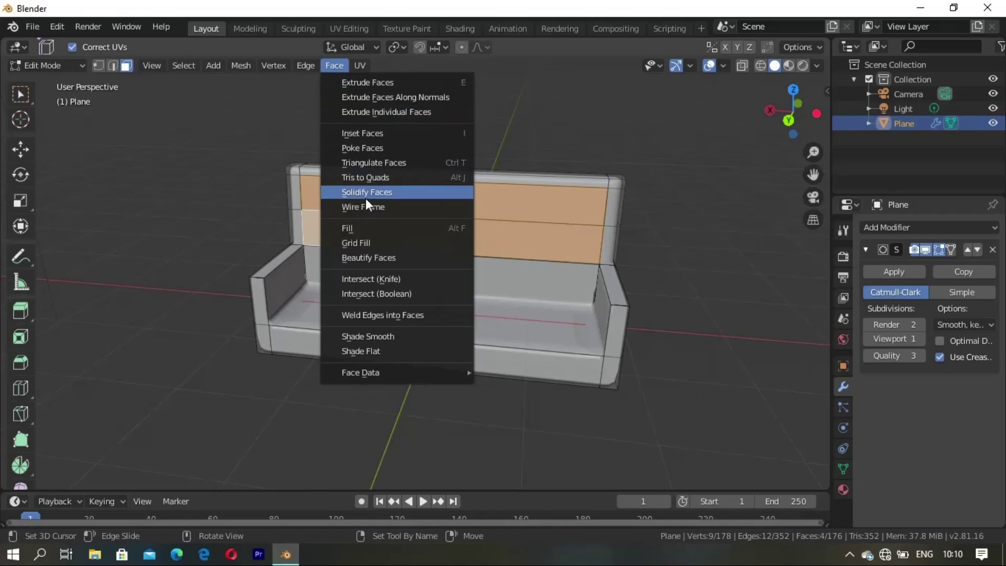
{"action": "left_click", "coordinate": [361, 148]}
{"action": "middle_click_drag", "start_coordinate": [442, 243], "coordinate": [439, 268]}
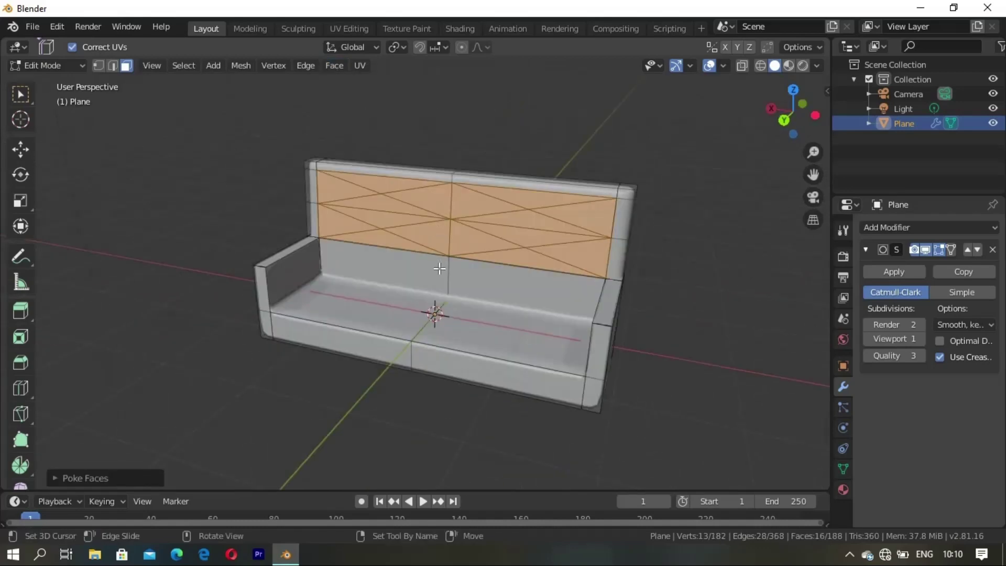
{"action": "left_click", "coordinate": [335, 65]}
{"action": "left_click", "coordinate": [380, 177]}
{"action": "left_click", "coordinate": [334, 65]}
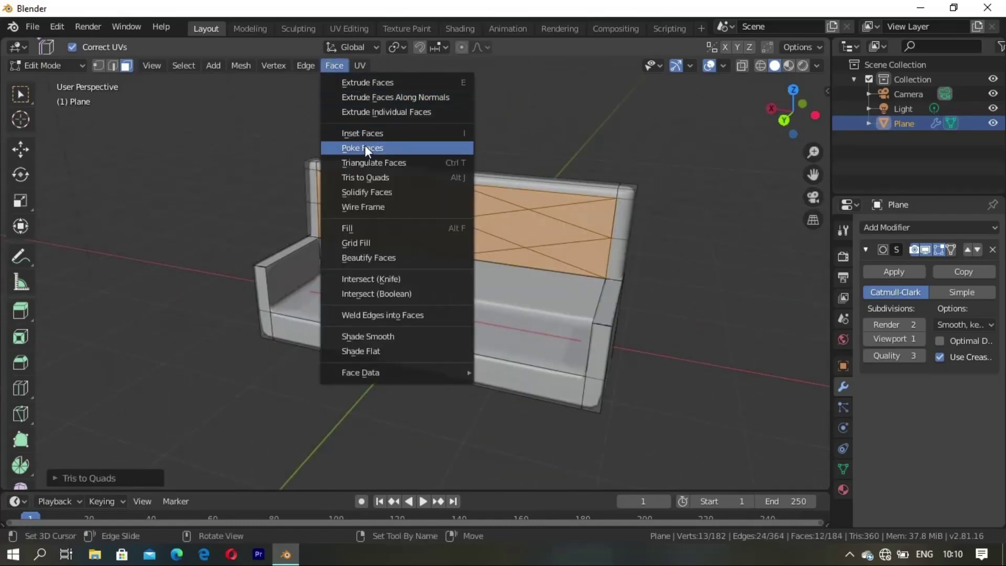
{"action": "left_click", "coordinate": [365, 148]}
{"action": "mouse_move", "coordinate": [364, 147]}
{"action": "middle_mouse_down"}
{"action": "mouse_move", "coordinate": [385, 197]}
{"action": "mouse_move", "coordinate": [360, 182]}
{"action": "middle_mouse_up"}
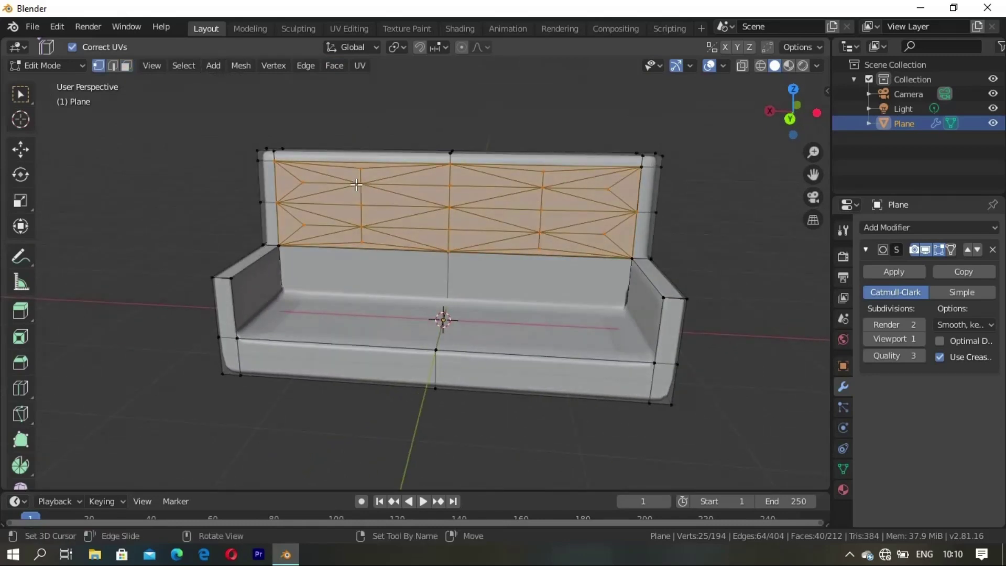
- Push the poke centre vertices into the backrest along Y for a tufted look
{"action": "middle_click_drag", "start_coordinate": [542, 229], "coordinate": [483, 309]}
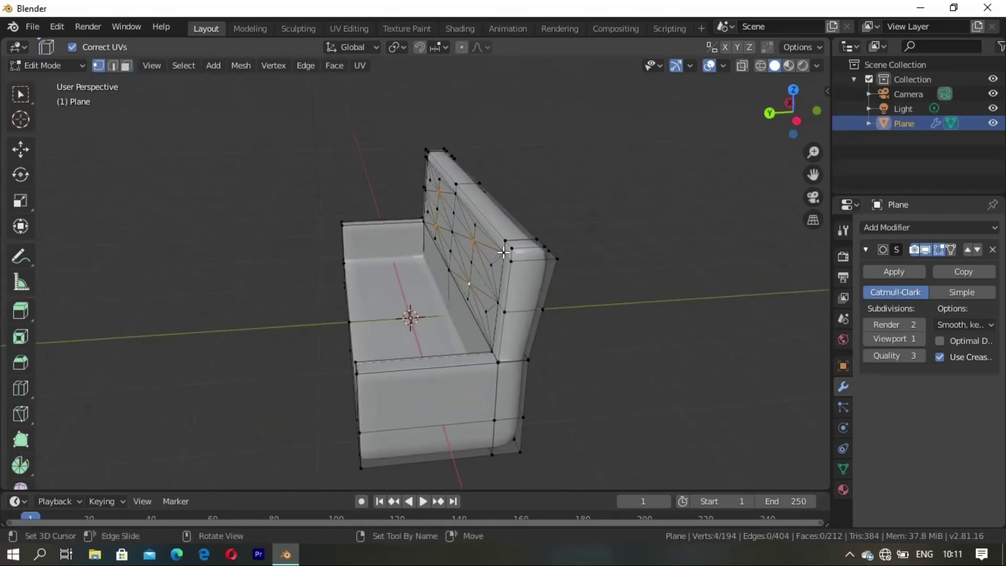
{"action": "key", "text": "g"}
{"action": "key", "text": "x"}
{"action": "right_click", "coordinate": [494, 308]}
{"action": "key", "text": "ctrl+b"}
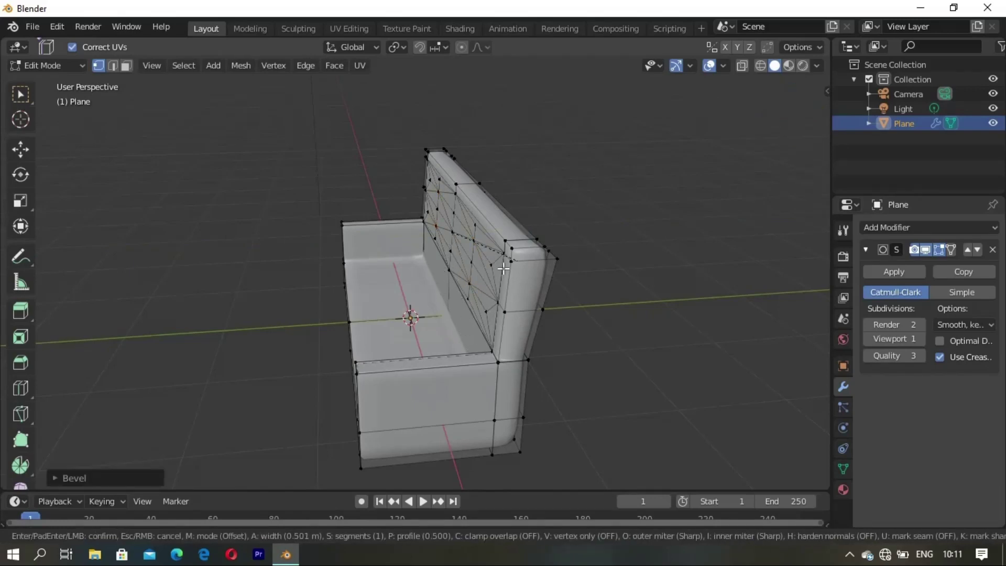
{"action": "key", "text": "Escape"}
{"action": "mouse_move", "coordinate": [503, 269]}
{"action": "middle_mouse_down"}
{"action": "mouse_move", "coordinate": [494, 292]}
{"action": "mouse_move", "coordinate": [438, 308]}
{"action": "mouse_move", "coordinate": [503, 251]}
{"action": "mouse_move", "coordinate": [422, 328]}
{"action": "mouse_move", "coordinate": [437, 297]}
{"action": "mouse_move", "coordinate": [442, 307]}
{"action": "mouse_move", "coordinate": [479, 274]}
{"action": "mouse_move", "coordinate": [329, 151]}
{"action": "middle_mouse_up"}
{"action": "key", "text": "g"}
{"action": "key", "text": "y"}
{"action": "left_click", "coordinate": [476, 292]}
- Switch to face select mode and bring up the Add Mesh menu
{"action": "key", "text": "3"}
{"action": "scroll", "coordinate": [443, 307], "scroll_direction": "up", "scroll_amount": 2}
{"action": "left_click", "coordinate": [213, 65]}
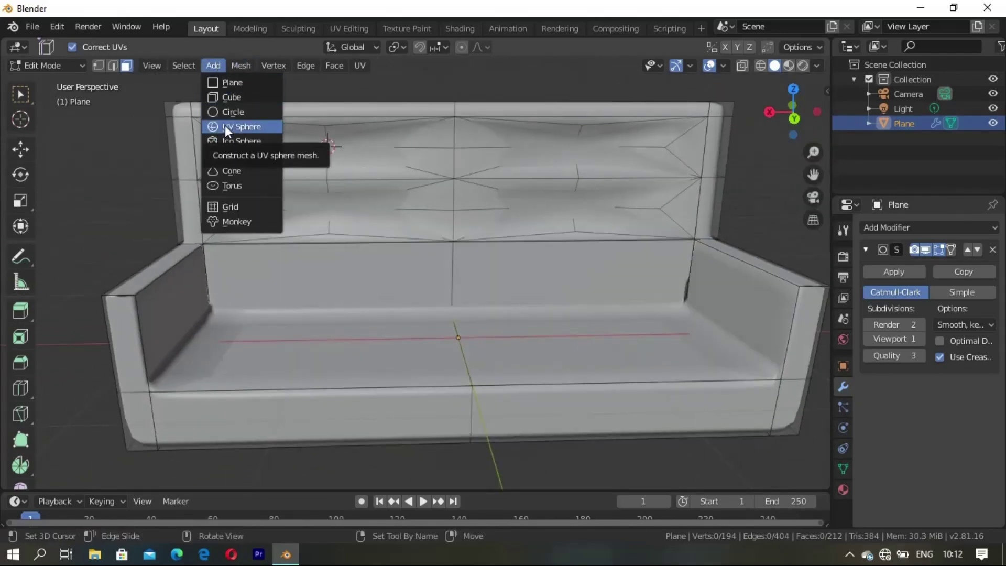
- Add a UV sphere and scale it down into a small tuft button
{"action": "left_click", "coordinate": [226, 127]}
{"action": "key", "text": "s"}
{"action": "left_click", "coordinate": [365, 218]}
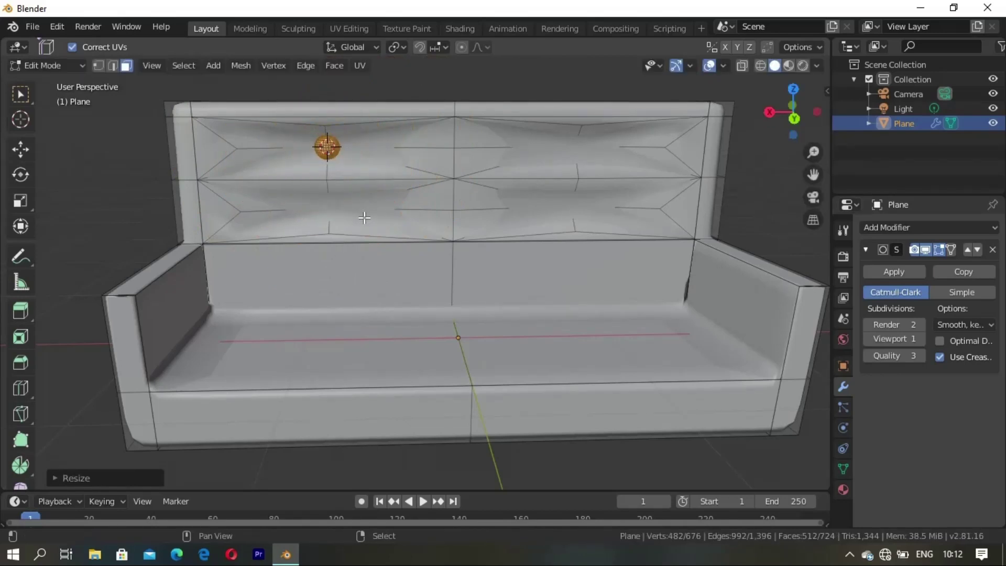
- Duplicate the button three times onto the other upper tuft and the two lower tufts
{"action": "key", "text": "shift+d"}
{"action": "left_click", "coordinate": [617, 208]}
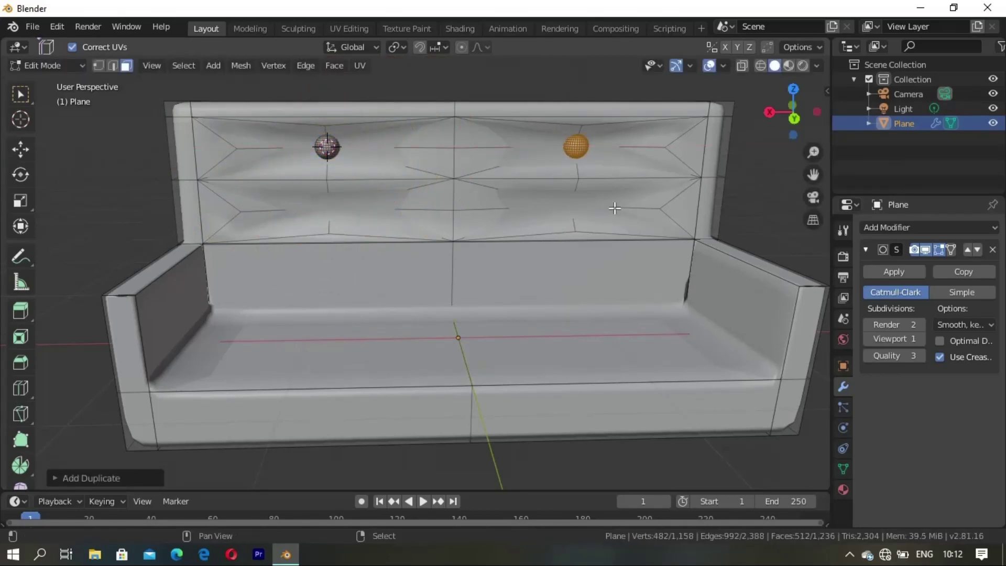
{"action": "key", "text": "shift+d"}
{"action": "key", "text": "z"}
{"action": "left_click", "coordinate": [620, 268]}
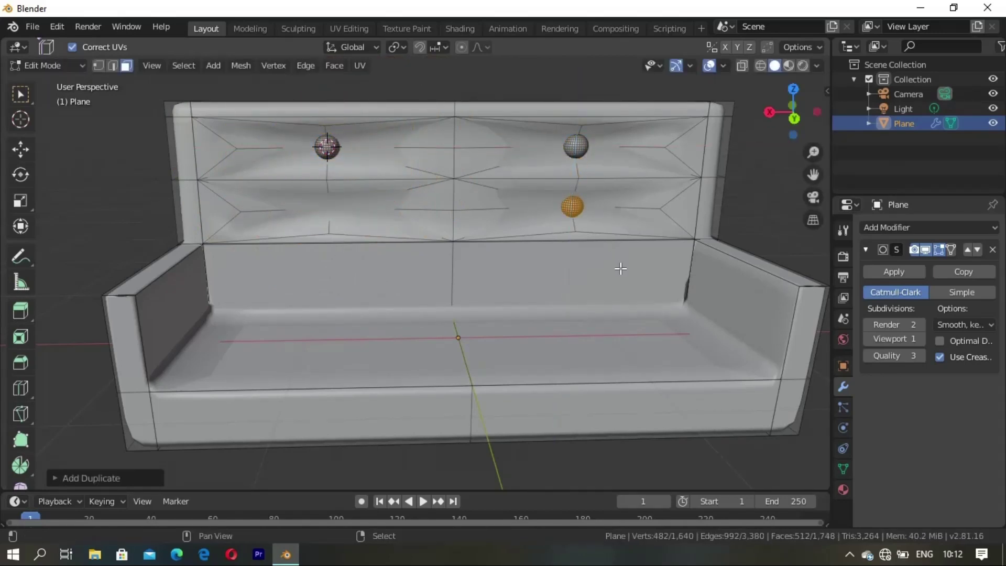
{"action": "key", "text": "shift+d"}
{"action": "key", "text": "x"}
{"action": "left_click", "coordinate": [380, 267]}
- Raise the sofa's viewport subdivision level to 3
{"action": "mouse_move", "coordinate": [442, 265]}
{"action": "middle_mouse_down"}
{"action": "mouse_move", "coordinate": [533, 266]}
{"action": "mouse_move", "coordinate": [357, 220]}
{"action": "middle_mouse_up"}
{"action": "scroll", "coordinate": [356, 220], "scroll_direction": "up", "scroll_amount": 3}
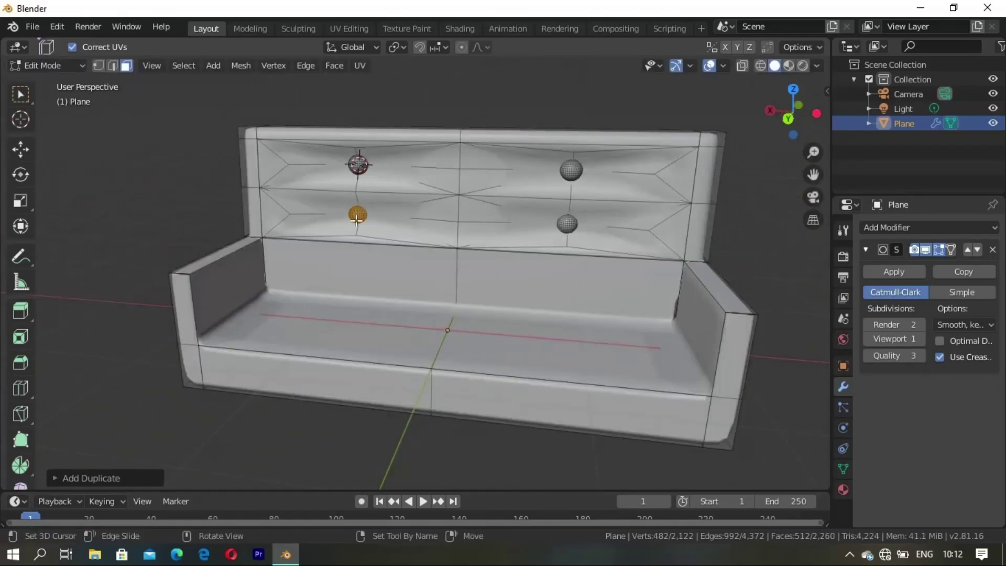
{"action": "key", "text": "a"}
{"action": "key", "text": "alt+a"}
{"action": "mouse_move", "coordinate": [568, 225]}
{"action": "middle_mouse_down"}
{"action": "mouse_move", "coordinate": [523, 261]}
{"action": "mouse_move", "coordinate": [573, 226]}
{"action": "mouse_move", "coordinate": [551, 236]}
{"action": "mouse_move", "coordinate": [661, 282]}
{"action": "mouse_move", "coordinate": [410, 284]}
{"action": "mouse_move", "coordinate": [518, 279]}
{"action": "middle_mouse_up"}
{"action": "key", "text": "a"}
{"action": "key", "text": "alt+a"}
{"action": "left_click", "coordinate": [921, 339]}
- Leave Edit Mode and view the smoothed sofa from the front
{"action": "key", "text": "Tab"}
{"action": "scroll", "coordinate": [518, 279], "scroll_direction": "up", "scroll_amount": 5}
{"action": "scroll", "coordinate": [463, 279], "scroll_direction": "down", "scroll_amount": 4}
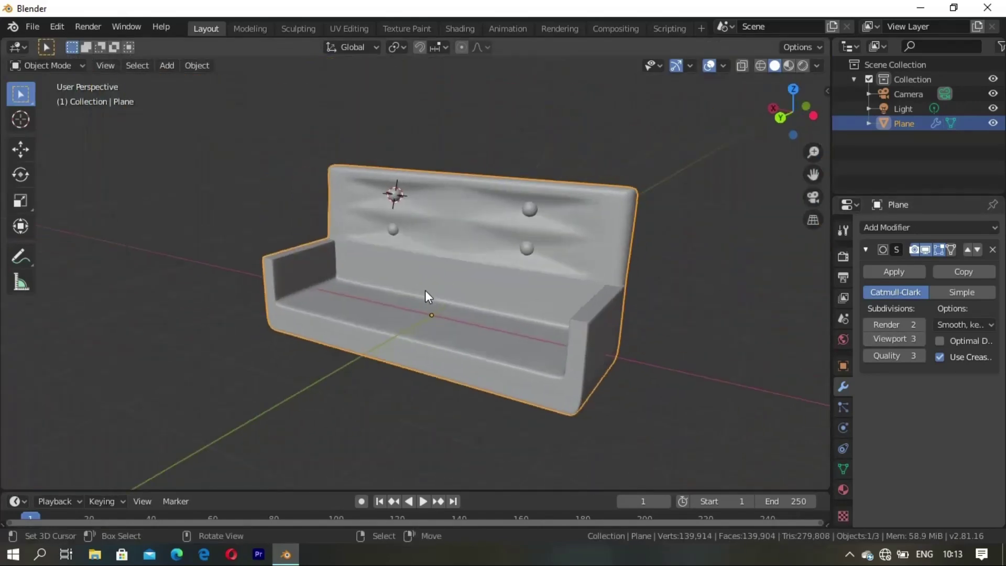
{"action": "mouse_move", "coordinate": [426, 292]}
{"action": "middle_mouse_down"}
{"action": "mouse_move", "coordinate": [416, 288]}
{"action": "mouse_move", "coordinate": [495, 286]}
{"action": "mouse_move", "coordinate": [505, 330]}
{"action": "mouse_move", "coordinate": [449, 304]}
{"action": "mouse_move", "coordinate": [544, 339]}
{"action": "mouse_move", "coordinate": [679, 222]}
{"action": "middle_mouse_up"}
- With X-ray on in front view, box-select the left half of the sofa mesh
{"action": "key", "text": "Tab"}
{"action": "key", "text": "alt+z"}
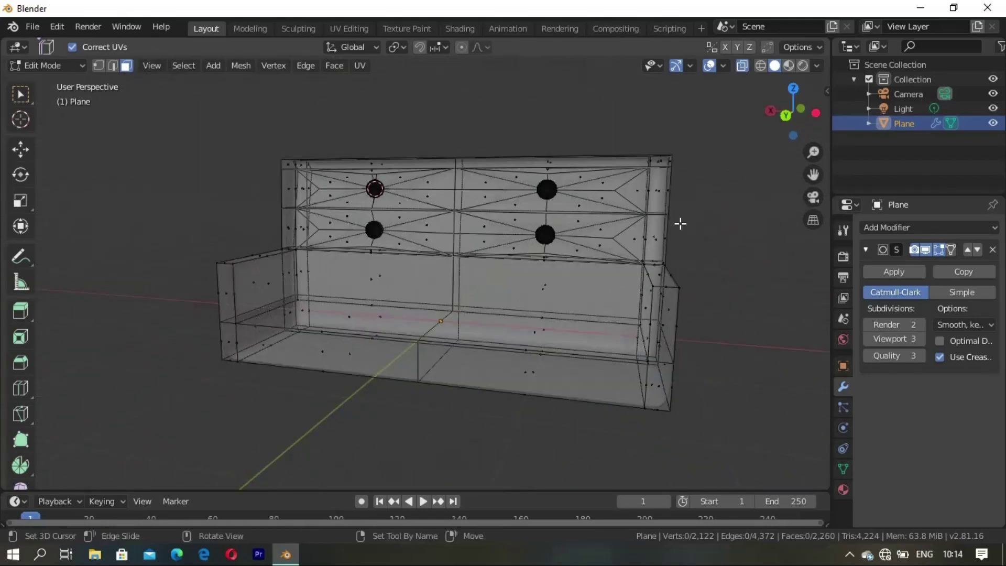
{"action": "key", "text": "KP_3"}
{"action": "key", "text": "KP_1"}
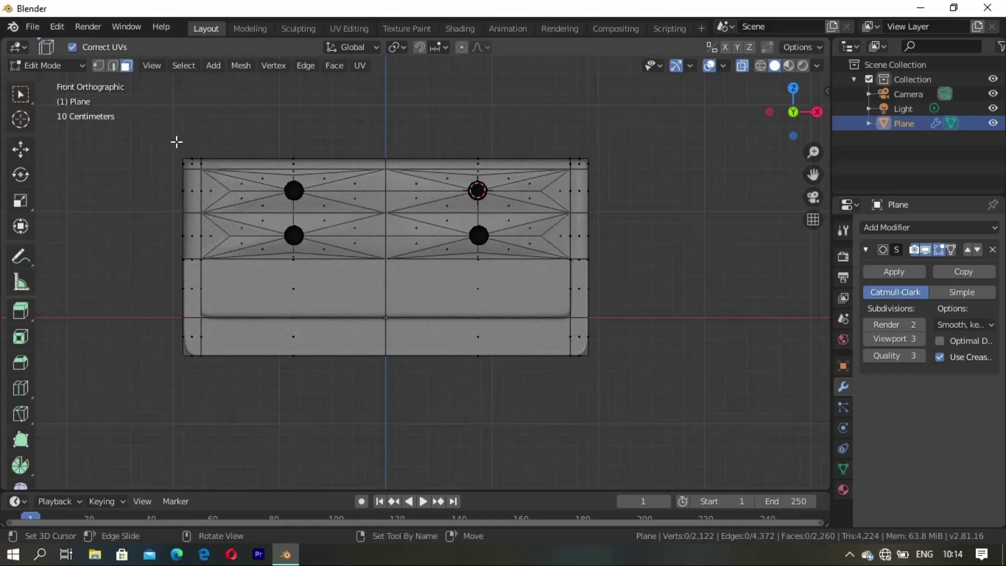
{"action": "left_click_drag", "start_coordinate": [152, 141], "coordinate": [387, 375]}
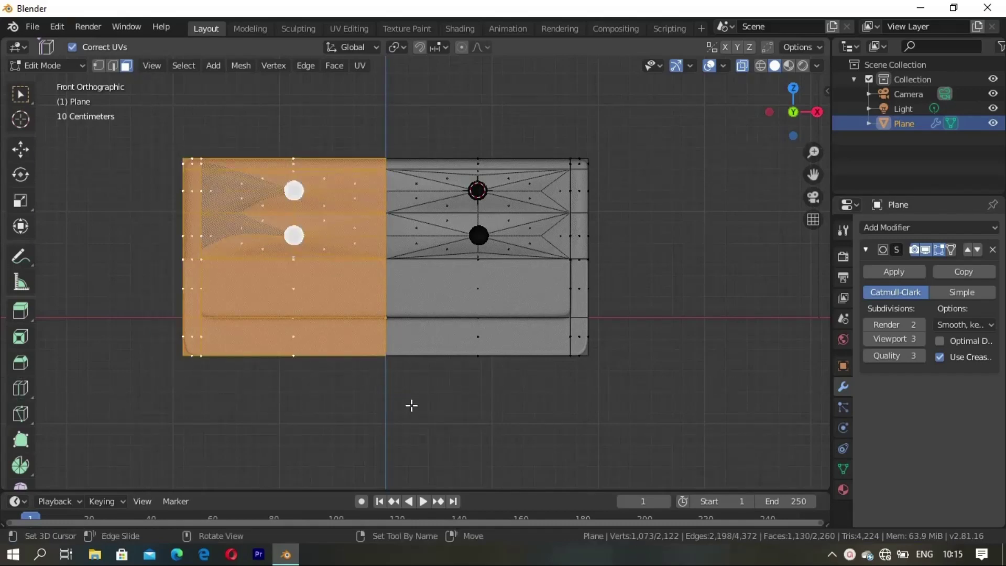
- Try deleting the selected half and its vertices, undoing each attempt
{"action": "key", "text": "x"}
{"action": "left_click", "coordinate": [367, 353]}
{"action": "key", "text": "ctrl+z"}
{"action": "mouse_move", "coordinate": [370, 328]}
{"action": "middle_mouse_down"}
{"action": "mouse_move", "coordinate": [426, 353]}
{"action": "mouse_move", "coordinate": [442, 287]}
{"action": "middle_mouse_up"}
{"action": "key", "text": "KP_1"}
{"action": "key", "text": "x"}
{"action": "left_click", "coordinate": [385, 318]}
{"action": "mouse_move", "coordinate": [400, 317]}
{"action": "middle_mouse_down"}
{"action": "mouse_move", "coordinate": [194, 337]}
{"action": "mouse_move", "coordinate": [385, 370]}
{"action": "mouse_move", "coordinate": [424, 356]}
{"action": "middle_mouse_up"}
{"action": "key", "text": "ctrl+z"}
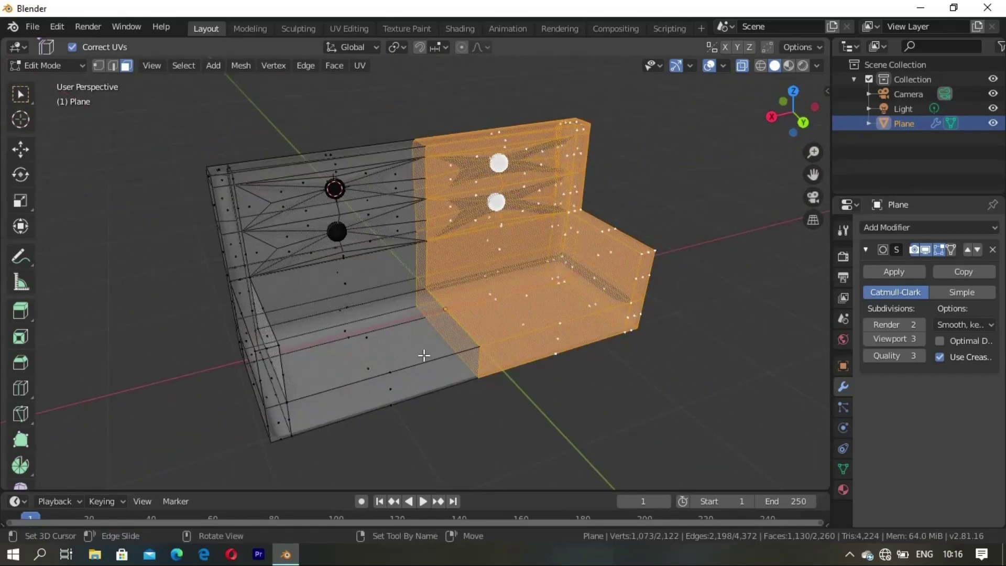
- Delete the faces of the selected half, leaving one side of the sofa
{"action": "mouse_move", "coordinate": [515, 336]}
{"action": "middle_mouse_down"}
{"action": "mouse_move", "coordinate": [451, 341]}
{"action": "mouse_move", "coordinate": [475, 322]}
{"action": "middle_mouse_up"}
{"action": "key", "text": "x"}
{"action": "left_click", "coordinate": [483, 361]}
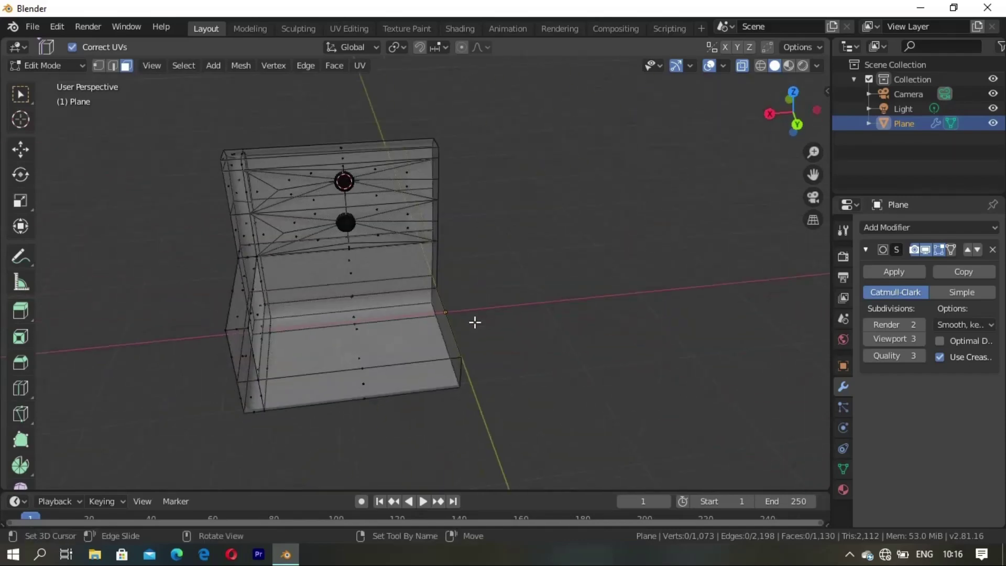
{"action": "middle_click_drag", "start_coordinate": [535, 316], "coordinate": [438, 341]}
{"action": "key", "text": "KP_1"}
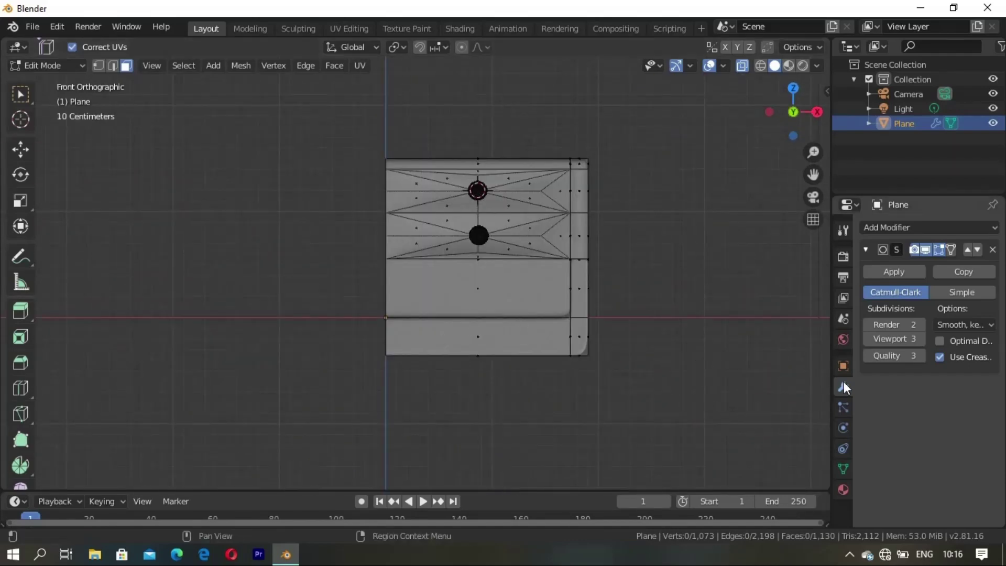
- Add a Mirror modifier to rebuild the full sofa, then turn X-ray off
{"action": "left_click", "coordinate": [893, 228]}
{"action": "left_click", "coordinate": [704, 375]}
{"action": "mouse_move", "coordinate": [521, 353]}
{"action": "middle_mouse_down"}
{"action": "mouse_move", "coordinate": [281, 404]}
{"action": "mouse_move", "coordinate": [498, 375]}
{"action": "mouse_move", "coordinate": [591, 404]}
{"action": "mouse_move", "coordinate": [571, 385]}
{"action": "middle_mouse_up"}
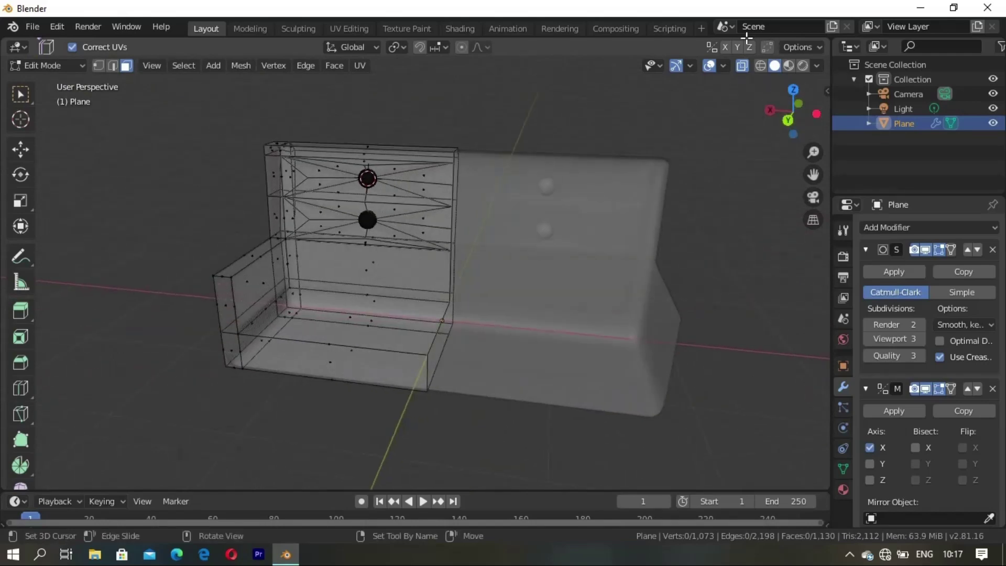
{"action": "left_click", "coordinate": [741, 67]}
- Switch to edge select mode and slide the selected backrest edge loop
{"action": "mouse_move", "coordinate": [703, 117]}
{"action": "middle_mouse_down"}
{"action": "mouse_move", "coordinate": [476, 225]}
{"action": "mouse_move", "coordinate": [564, 204]}
{"action": "mouse_move", "coordinate": [341, 275]}
{"action": "mouse_move", "coordinate": [451, 297]}
{"action": "mouse_move", "coordinate": [366, 314]}
{"action": "mouse_move", "coordinate": [395, 332]}
{"action": "mouse_move", "coordinate": [417, 314]}
{"action": "middle_mouse_up"}
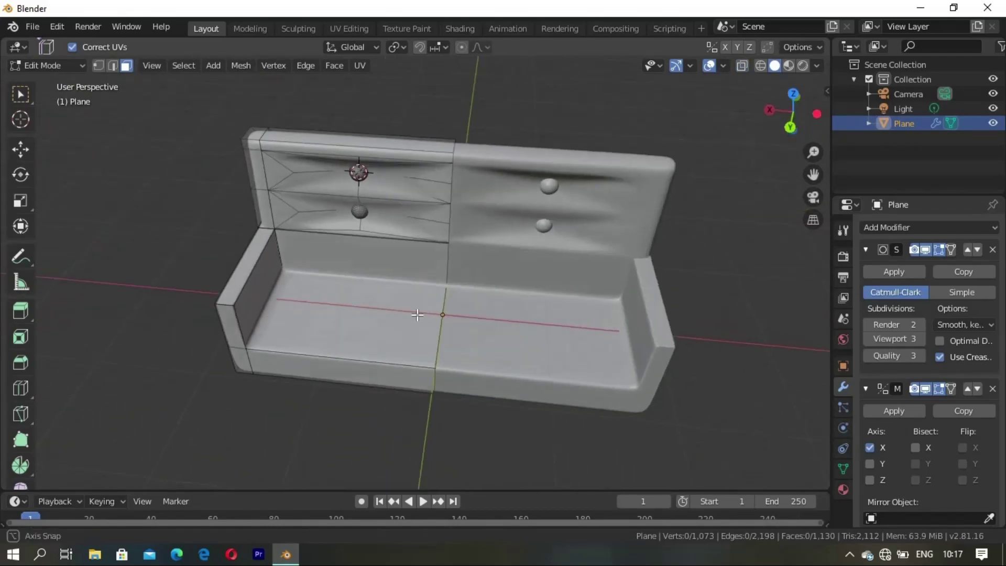
{"action": "scroll", "coordinate": [891, 435], "scroll_direction": "down", "scroll_amount": 3}
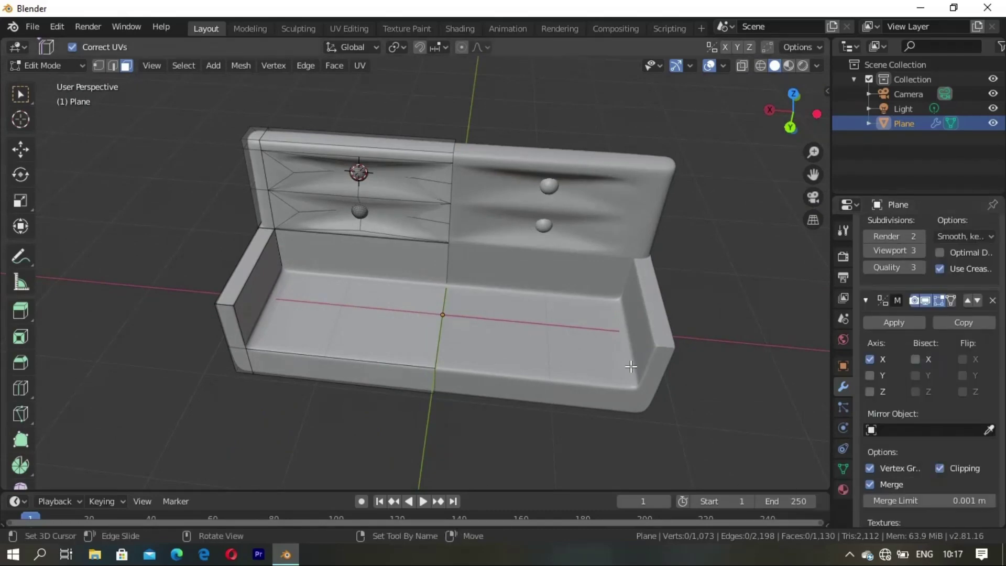
{"action": "mouse_move", "coordinate": [583, 374]}
{"action": "middle_mouse_down"}
{"action": "mouse_move", "coordinate": [413, 320]}
{"action": "mouse_move", "coordinate": [205, 147]}
{"action": "mouse_move", "coordinate": [201, 199]}
{"action": "middle_mouse_up"}
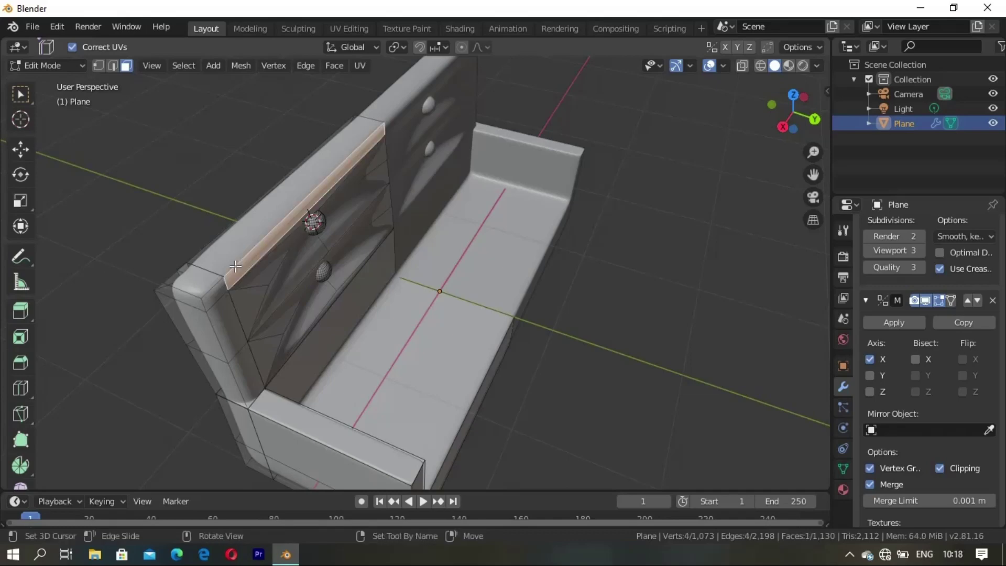
{"action": "key", "text": "2"}
{"action": "middle_click_drag", "start_coordinate": [203, 291], "coordinate": [332, 297]}
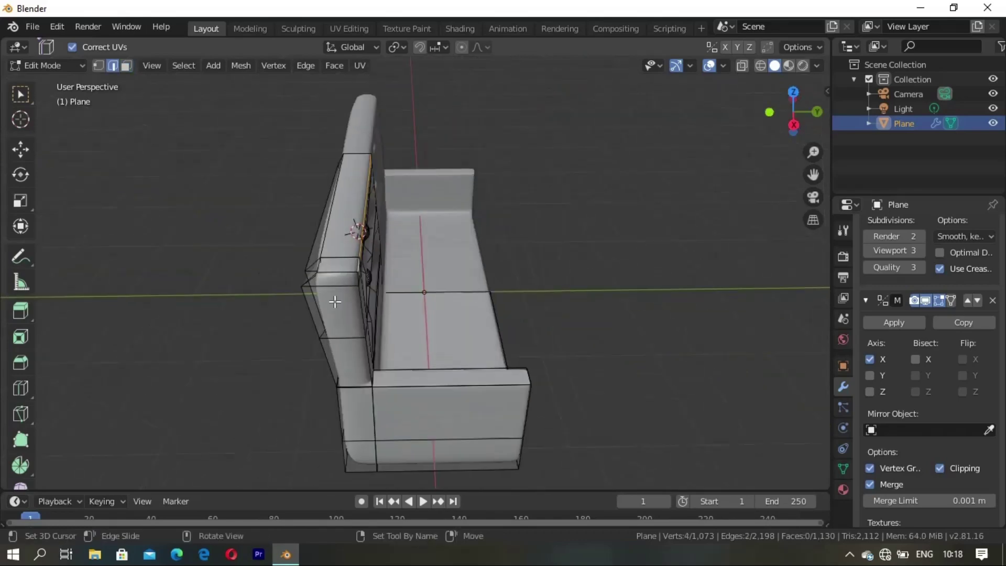
{"action": "key", "text": "g"}
{"action": "key", "text": "g"}
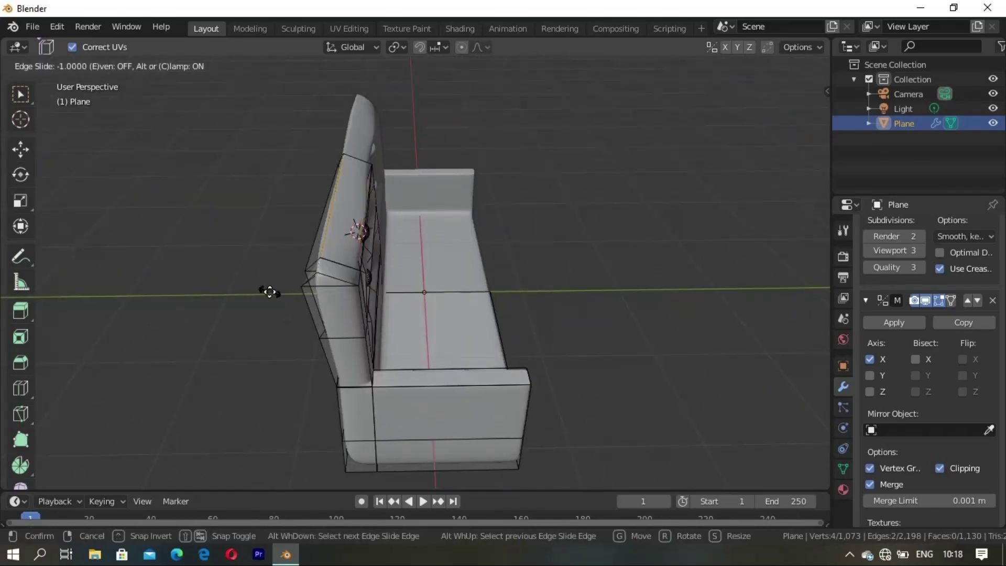
{"action": "left_click", "coordinate": [273, 293]}
- From top view, move the selected backrest edges with an axis constraint
{"action": "mouse_move", "coordinate": [274, 294]}
{"action": "middle_mouse_down"}
{"action": "mouse_move", "coordinate": [332, 243]}
{"action": "mouse_move", "coordinate": [290, 291]}
{"action": "middle_mouse_up"}
{"action": "key", "text": "KP_7"}
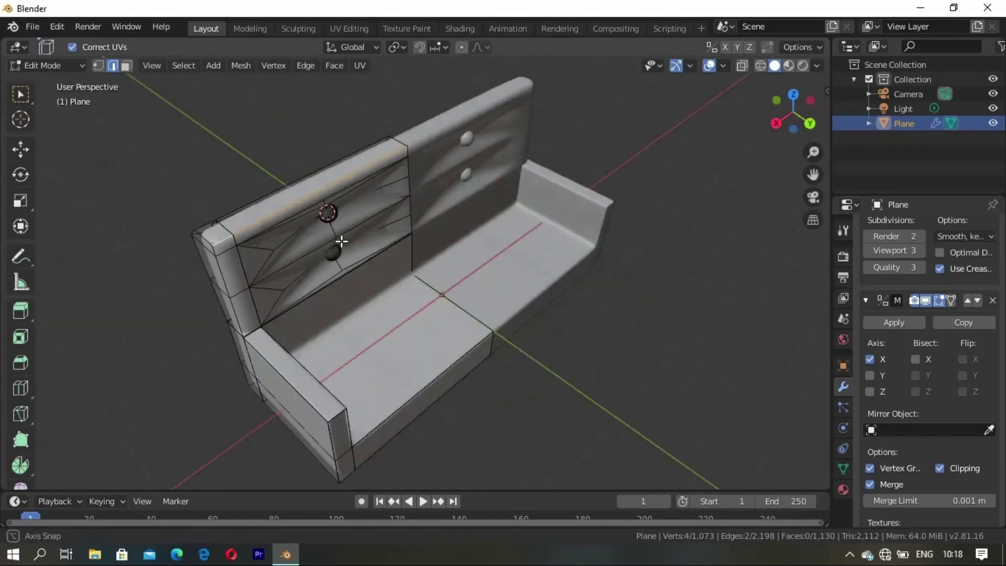
{"action": "key", "text": "g"}
{"action": "key", "text": "x"}
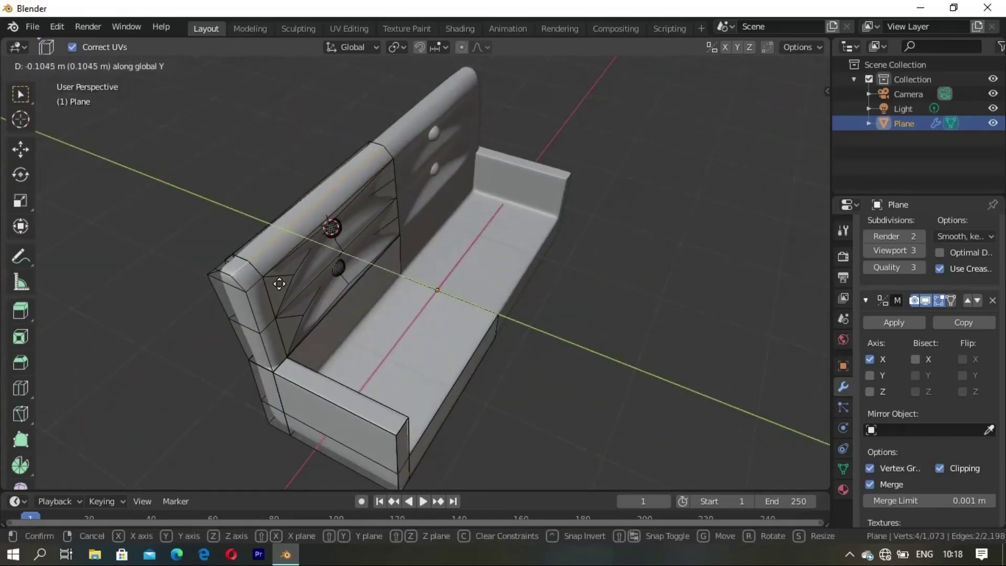
{"action": "left_click", "coordinate": [278, 284]}
{"action": "middle_click_drag", "start_coordinate": [278, 284], "coordinate": [355, 274]}
- Add another backrest corner edge and shift the edges about -0.09 m along Y
{"action": "left_click", "coordinate": [349, 257], "text": "shift"}
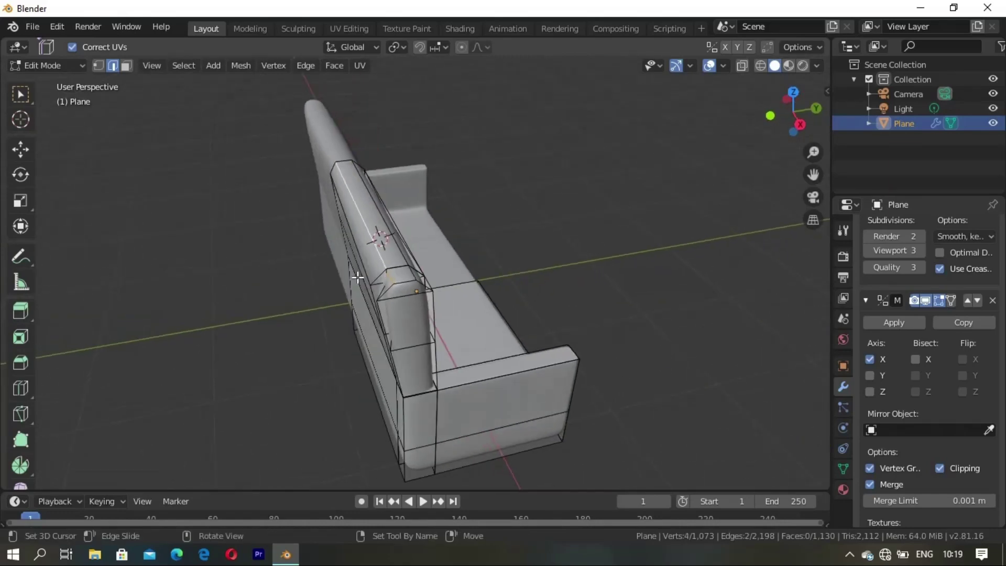
{"action": "key", "text": "g"}
{"action": "key", "text": "y"}
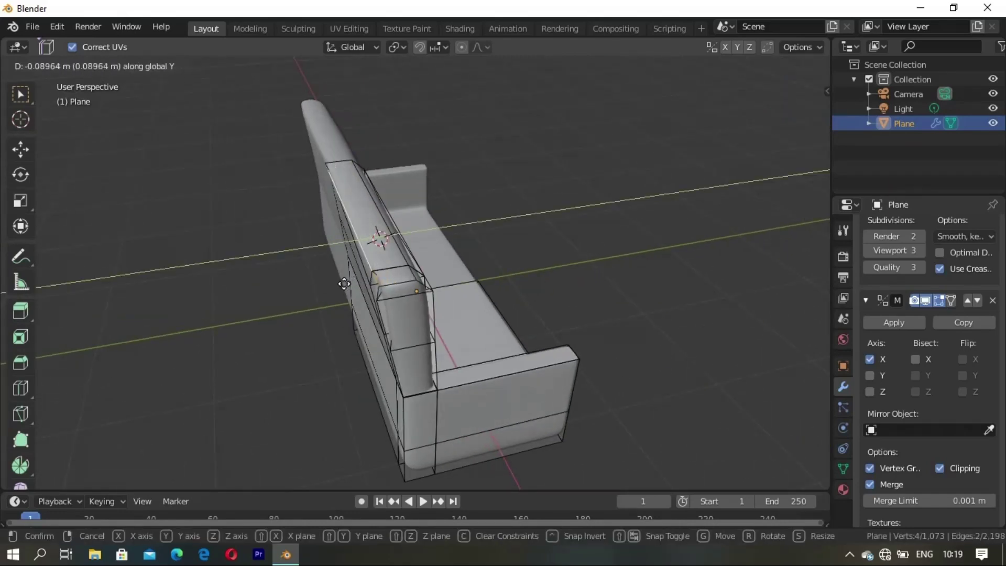
{"action": "left_click", "coordinate": [345, 284]}
{"action": "middle_click_drag", "start_coordinate": [345, 284], "coordinate": [325, 265]}
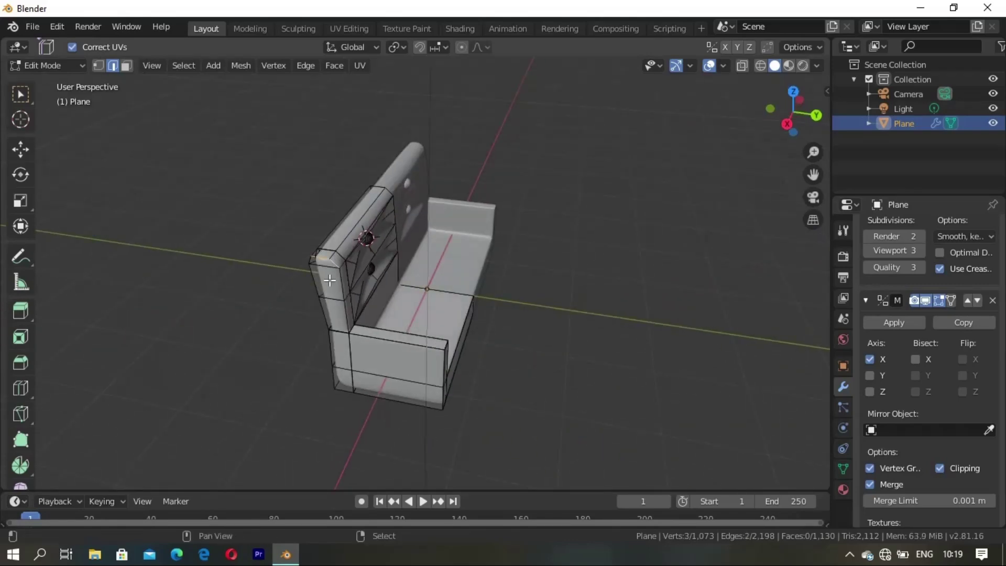
- Add an edge beside the corner face and scale the selected corner edges
{"action": "scroll", "coordinate": [308, 272], "scroll_direction": "up", "scroll_amount": 4}
{"action": "mouse_move", "coordinate": [308, 272]}
{"action": "middle_mouse_down"}
{"action": "mouse_move", "coordinate": [328, 267]}
{"action": "mouse_move", "coordinate": [374, 297]}
{"action": "middle_mouse_up"}
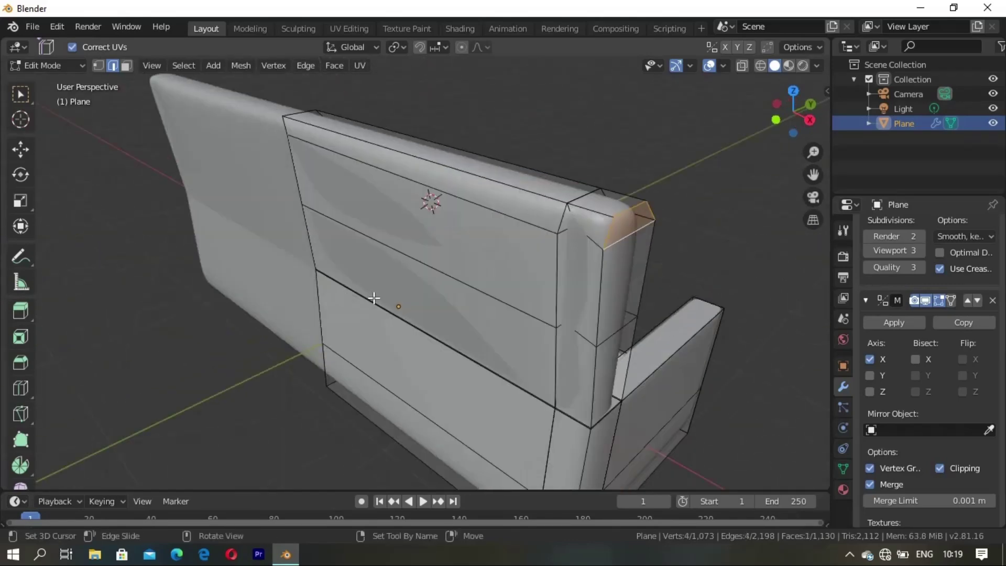
{"action": "left_click", "coordinate": [589, 243], "text": "shift"}
{"action": "middle_click_drag", "start_coordinate": [589, 243], "coordinate": [437, 169]}
{"action": "middle_click_drag", "start_coordinate": [539, 206], "coordinate": [367, 288]}
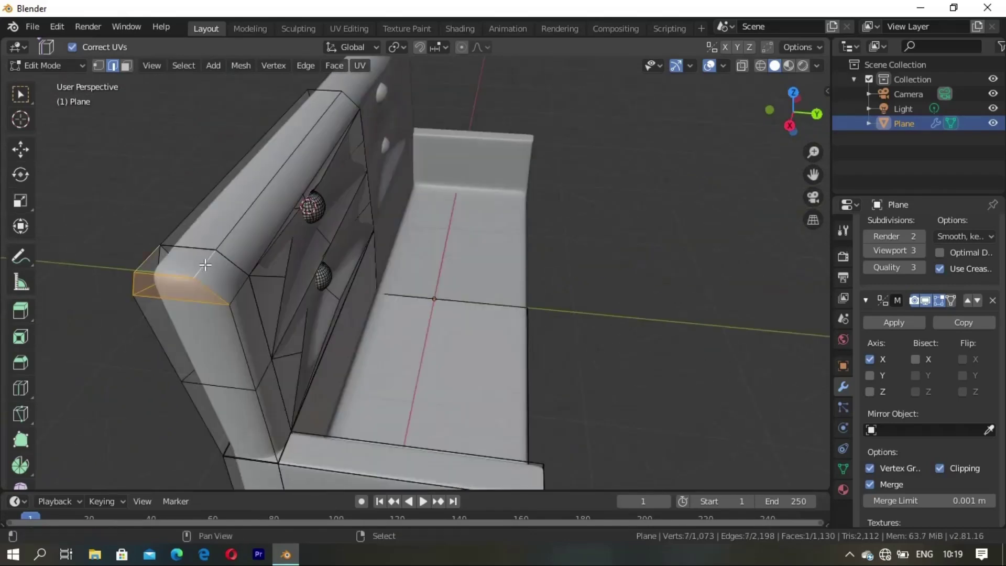
{"action": "scroll", "coordinate": [367, 289], "scroll_direction": "down", "scroll_amount": 2}
{"action": "key", "text": "s"}
{"action": "left_click", "coordinate": [292, 365]}
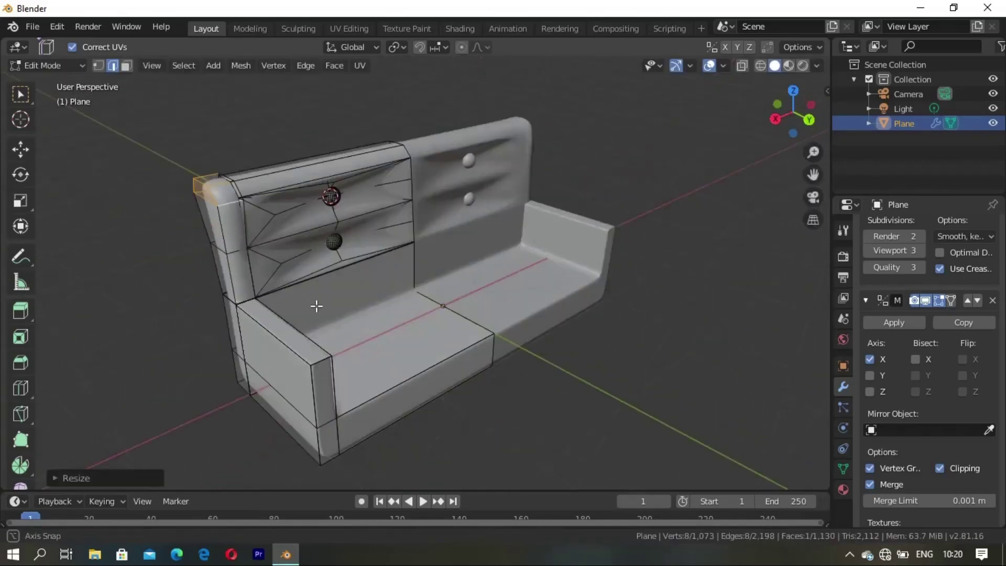
- Add the top backrest edge to the selection and scale the backrest edges
{"action": "middle_click_drag", "start_coordinate": [317, 304], "coordinate": [220, 179]}
{"action": "scroll", "coordinate": [212, 168], "scroll_direction": "up", "scroll_amount": 5}
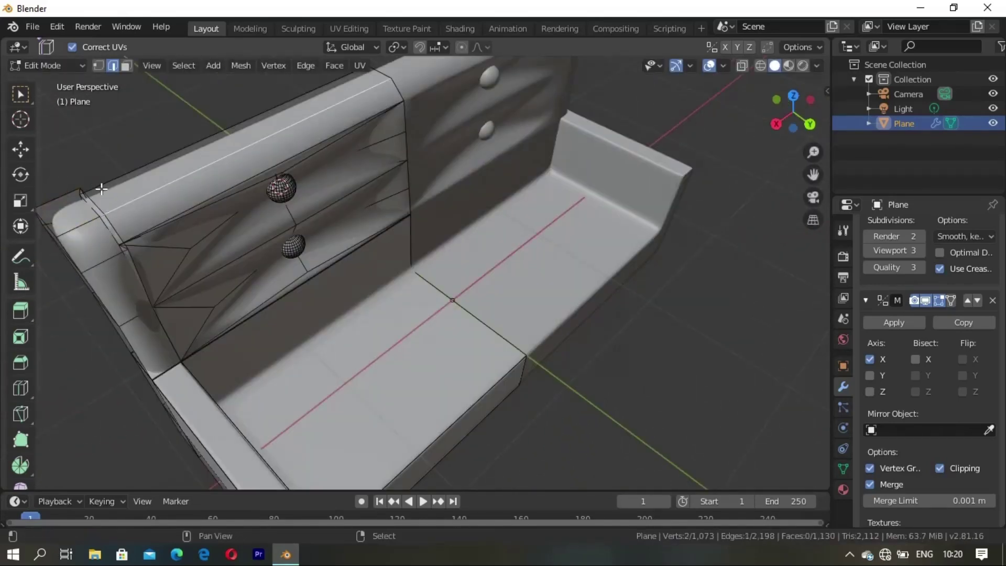
{"action": "left_click", "coordinate": [102, 188], "text": "shift"}
{"action": "mouse_move", "coordinate": [101, 189]}
{"action": "middle_mouse_down"}
{"action": "mouse_move", "coordinate": [212, 290]}
{"action": "mouse_move", "coordinate": [348, 265]}
{"action": "mouse_move", "coordinate": [383, 236]}
{"action": "mouse_move", "coordinate": [488, 234]}
{"action": "mouse_move", "coordinate": [483, 281]}
{"action": "mouse_move", "coordinate": [497, 261]}
{"action": "mouse_move", "coordinate": [526, 269]}
{"action": "mouse_move", "coordinate": [514, 287]}
{"action": "mouse_move", "coordinate": [446, 294]}
{"action": "mouse_move", "coordinate": [303, 220]}
{"action": "mouse_move", "coordinate": [240, 258]}
{"action": "mouse_move", "coordinate": [262, 262]}
{"action": "middle_mouse_up"}
{"action": "key", "text": "s"}
{"action": "left_click", "coordinate": [211, 315]}
{"action": "scroll", "coordinate": [209, 321], "scroll_direction": "down", "scroll_amount": 2}
- Select an arm corner edge and raise it along Z
{"action": "left_click", "coordinate": [262, 262]}
{"action": "key", "text": "g"}
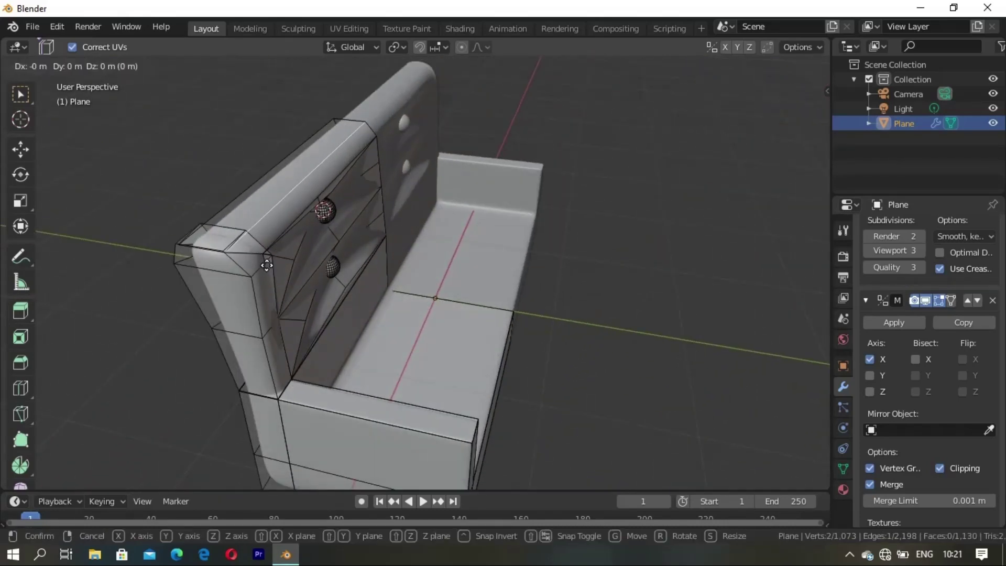
{"action": "key", "text": "z"}
{"action": "left_click", "coordinate": [252, 235]}
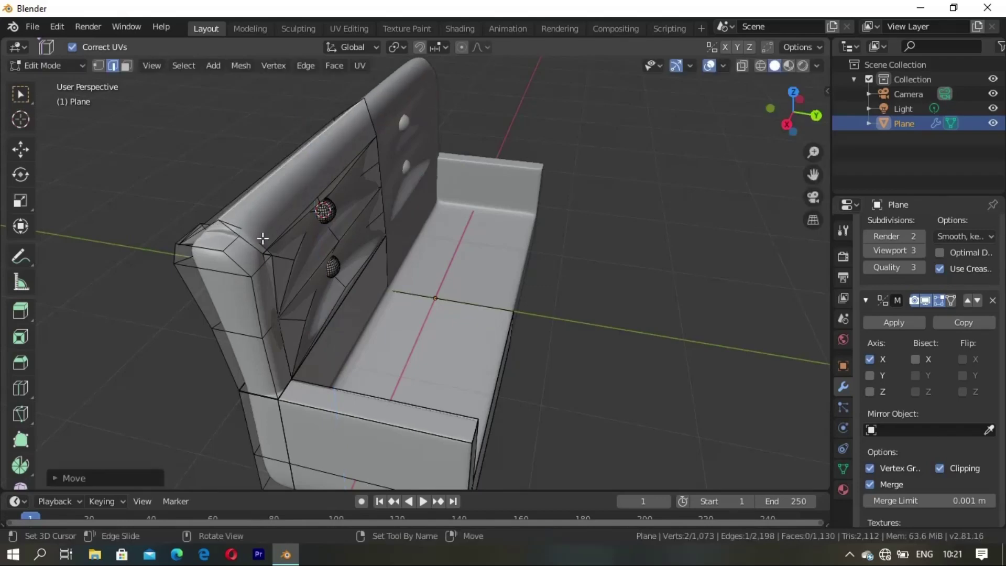
{"action": "mouse_move", "coordinate": [259, 236]}
{"action": "middle_mouse_down"}
{"action": "mouse_move", "coordinate": [240, 196]}
{"action": "mouse_move", "coordinate": [371, 253]}
{"action": "mouse_move", "coordinate": [372, 227]}
{"action": "mouse_move", "coordinate": [401, 237]}
{"action": "middle_mouse_up"}
- Nudge the backrest edge up about 0.035 m along Z, then start an X-axis move
{"action": "key", "text": "alt+a"}
{"action": "key", "text": "g"}
{"action": "key", "text": "z"}
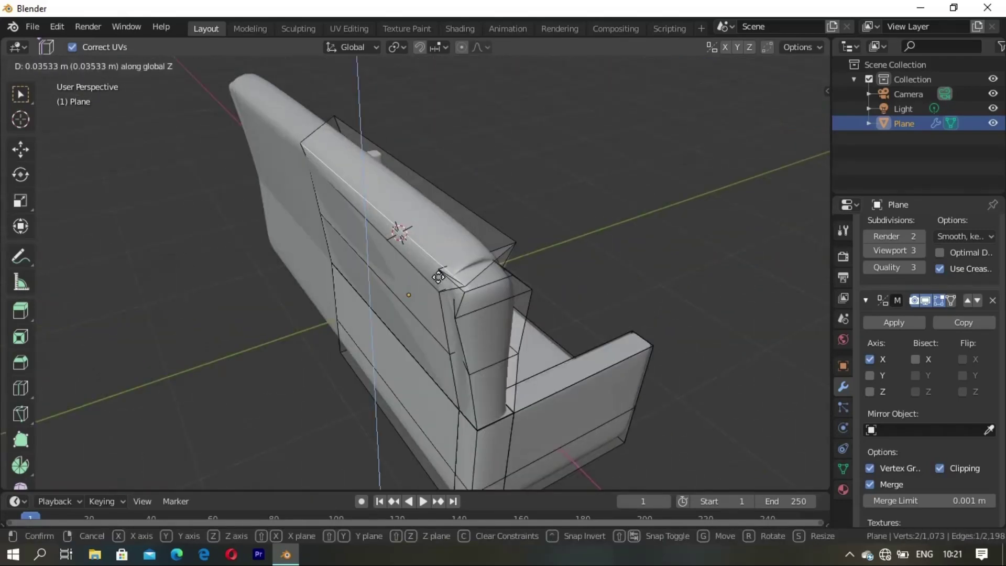
{"action": "left_click", "coordinate": [427, 276]}
{"action": "key", "text": "g"}
{"action": "key", "text": "x"}
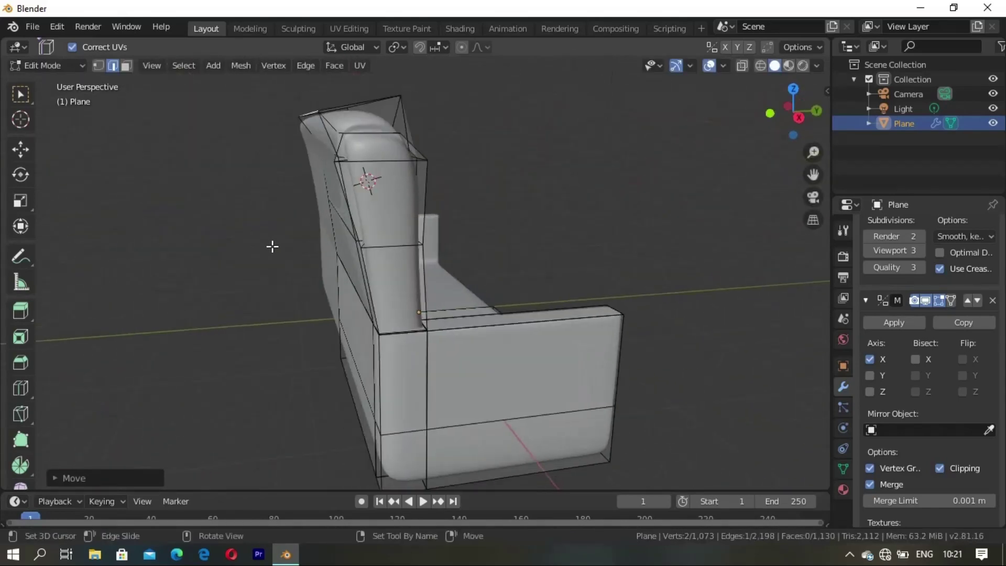
{"action": "middle_click_drag", "start_coordinate": [516, 337], "coordinate": [415, 361]}
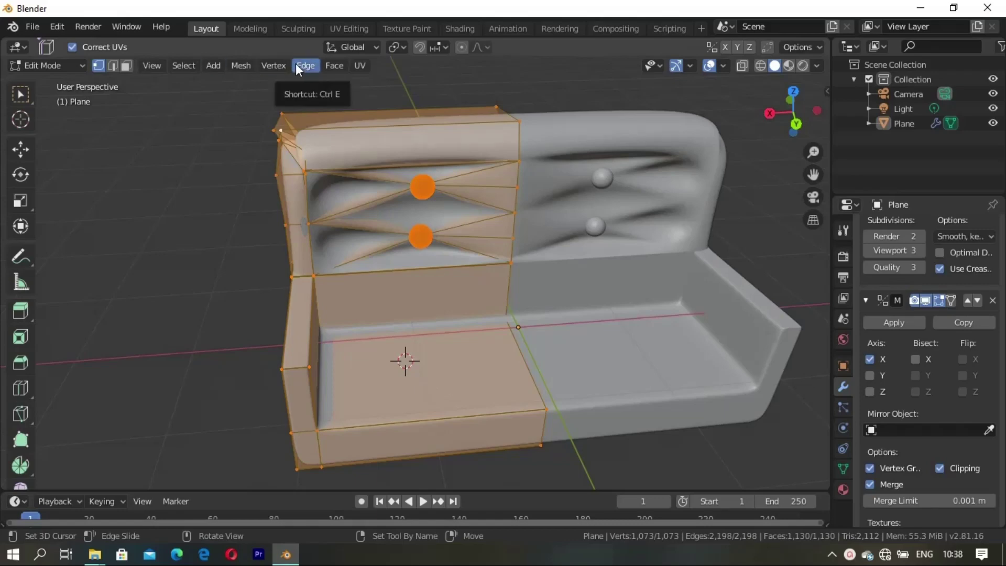
- Add a new plane, shrink it, and place it at seat level over the left seat
{"action": "left_click", "coordinate": [213, 65]}
{"action": "left_click", "coordinate": [244, 83]}
{"action": "mouse_move", "coordinate": [437, 443]}
{"action": "middle_mouse_down"}
{"action": "mouse_move", "coordinate": [517, 366]}
{"action": "mouse_move", "coordinate": [442, 429]}
{"action": "middle_mouse_up"}
{"action": "key", "text": "s"}
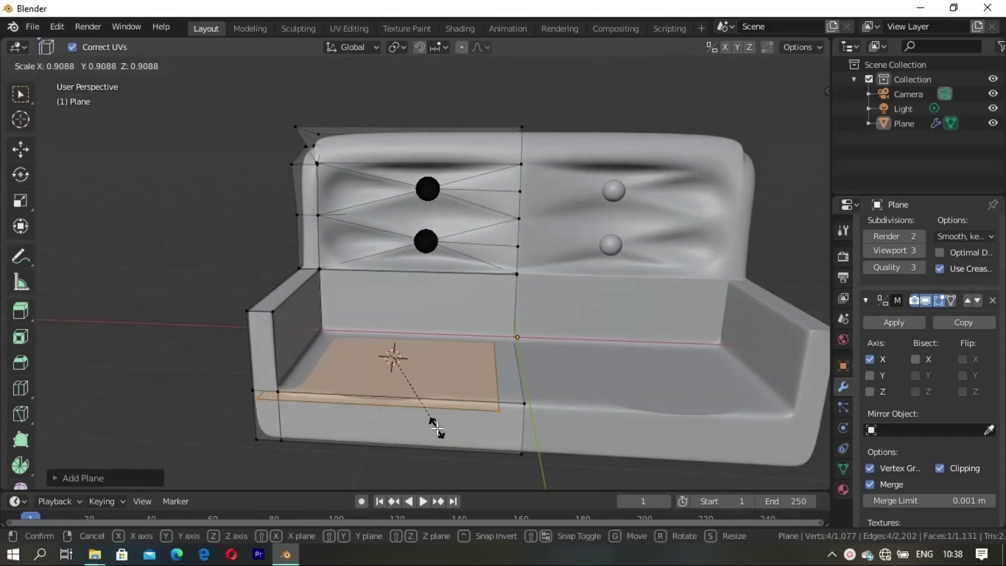
{"action": "left_click", "coordinate": [437, 429]}
{"action": "key", "text": "g"}
{"action": "key", "text": "x"}
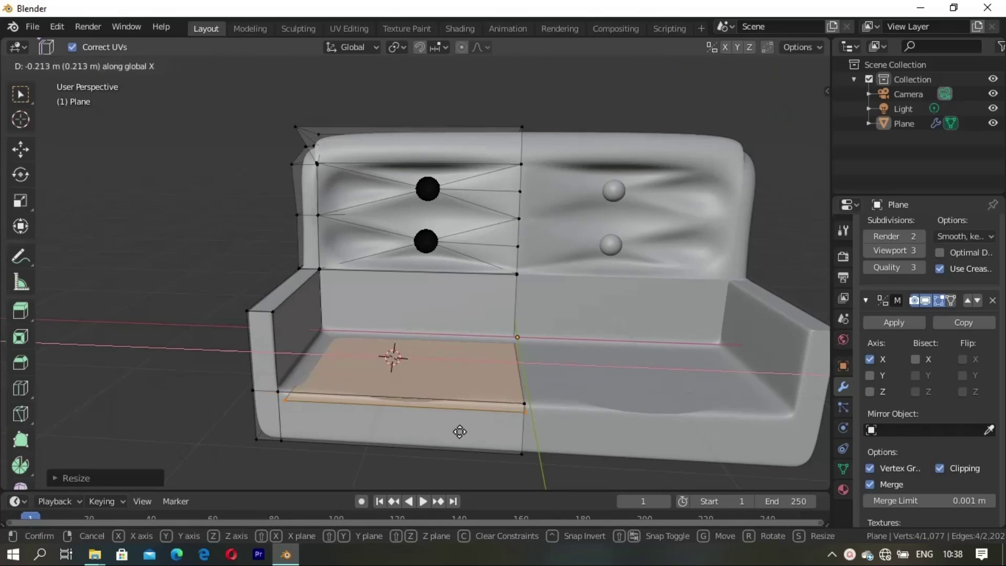
{"action": "left_click", "coordinate": [454, 431]}
{"action": "key", "text": "g"}
{"action": "key", "text": "z"}
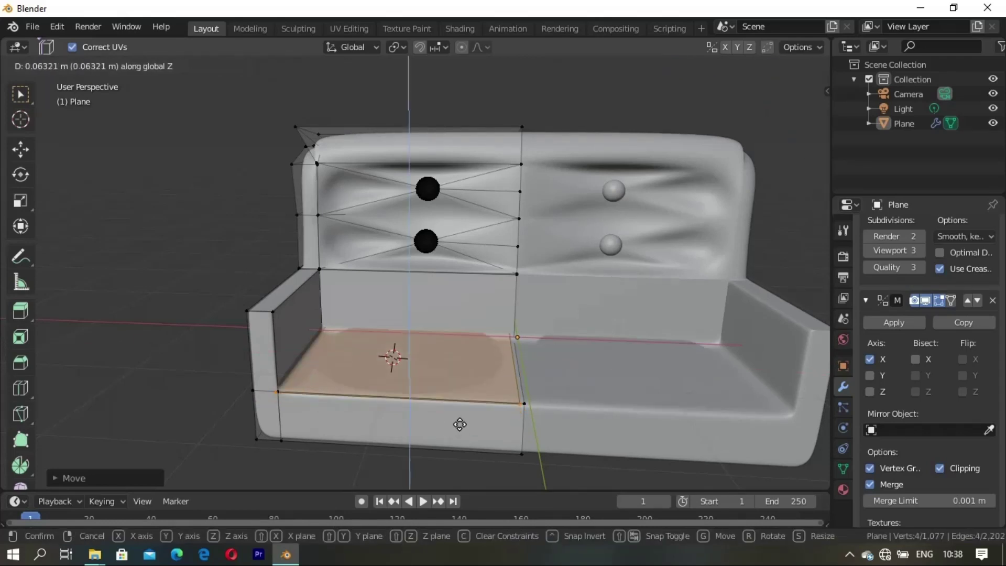
{"action": "left_click", "coordinate": [442, 421]}
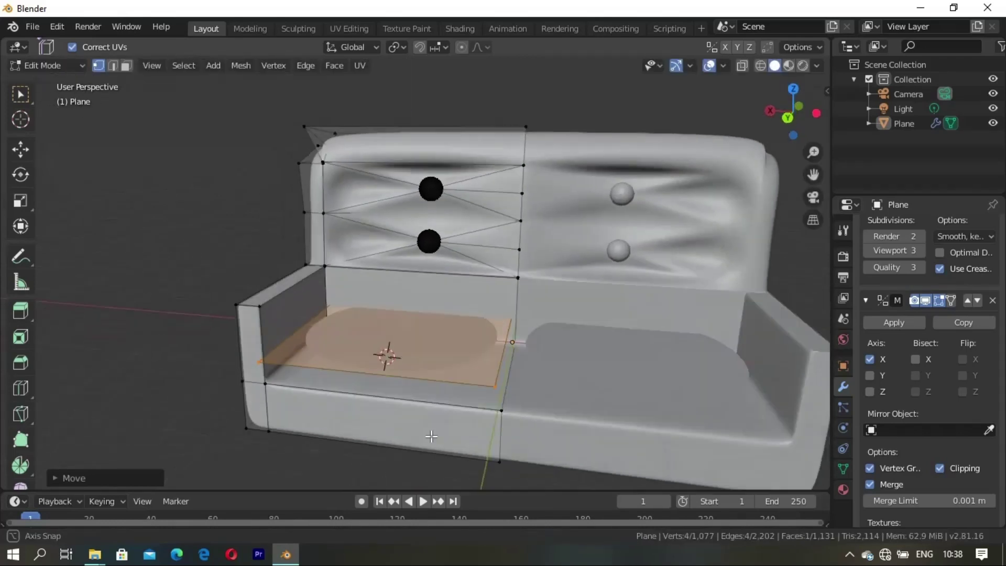
- Stretch the plane across the seat depth and raise it into a thick cushion
{"action": "mouse_move", "coordinate": [443, 420]}
{"action": "middle_mouse_down"}
{"action": "mouse_move", "coordinate": [466, 367]}
{"action": "mouse_move", "coordinate": [401, 388]}
{"action": "middle_mouse_up"}
{"action": "key", "text": "s"}
{"action": "key", "text": "y"}
{"action": "left_click", "coordinate": [401, 388]}
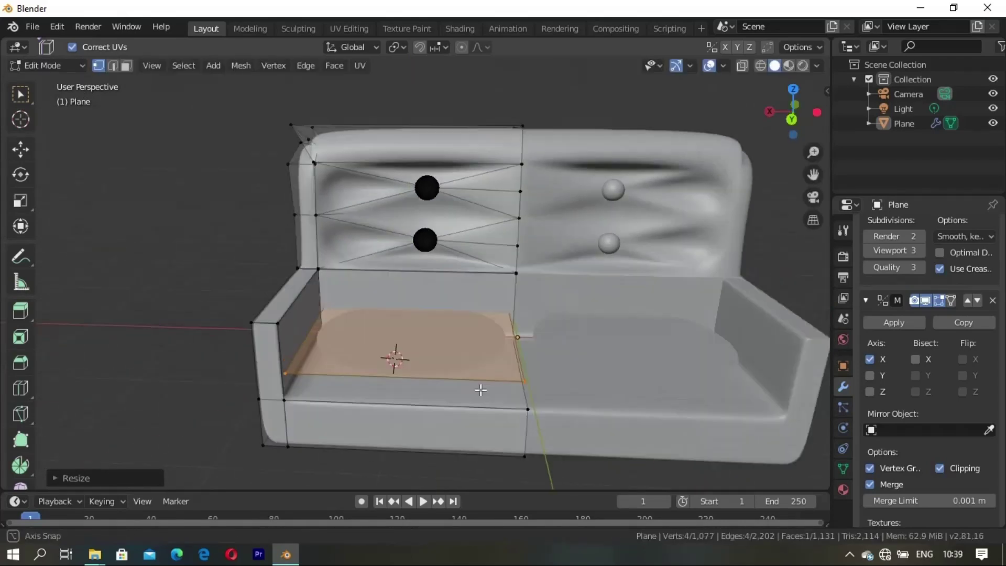
{"action": "mouse_move", "coordinate": [479, 387]}
{"action": "middle_mouse_down"}
{"action": "mouse_move", "coordinate": [386, 404]}
{"action": "mouse_move", "coordinate": [412, 409]}
{"action": "mouse_move", "coordinate": [413, 382]}
{"action": "middle_mouse_up"}
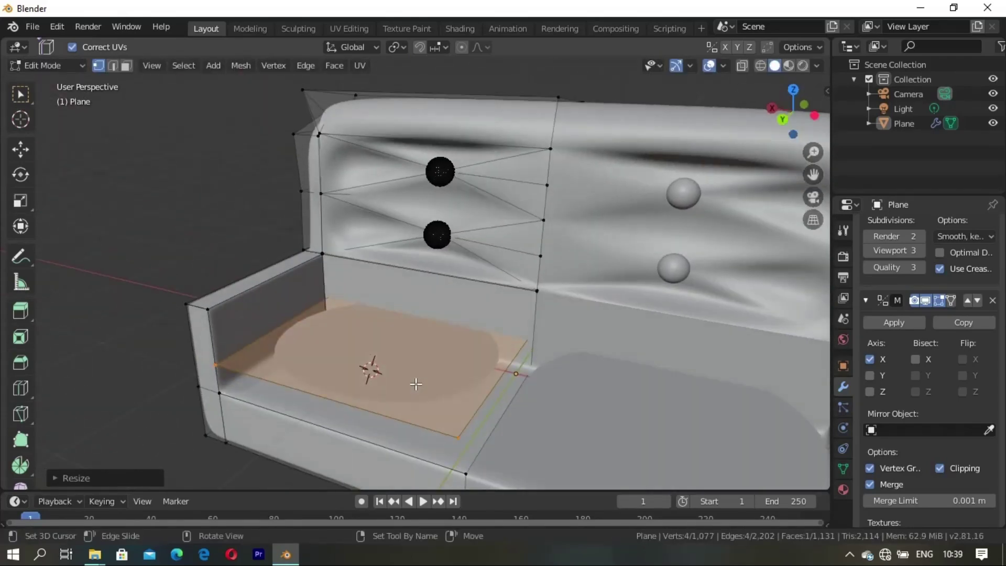
{"action": "key", "text": "g"}
{"action": "key", "text": "z"}
{"action": "key", "text": "z"}
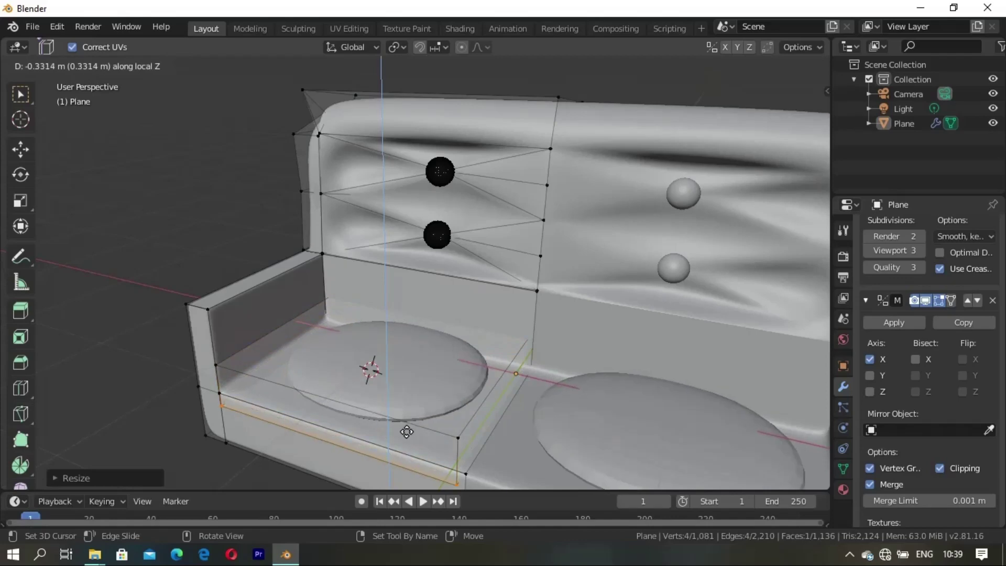
{"action": "left_click", "coordinate": [406, 437]}
- Add four loop cuts across the cushion to firm up its edges
{"action": "mouse_move", "coordinate": [407, 437]}
{"action": "middle_mouse_down"}
{"action": "mouse_move", "coordinate": [561, 386]}
{"action": "mouse_move", "coordinate": [495, 398]}
{"action": "middle_mouse_up"}
{"action": "left_click", "coordinate": [519, 433]}
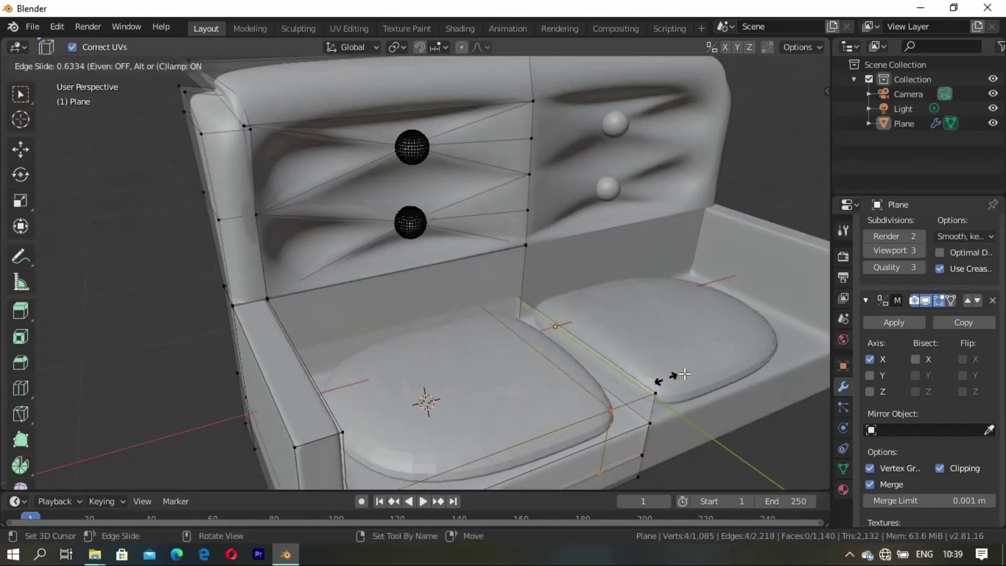
{"action": "left_click", "coordinate": [674, 339]}
{"action": "middle_click_drag", "start_coordinate": [674, 339], "coordinate": [442, 372]}
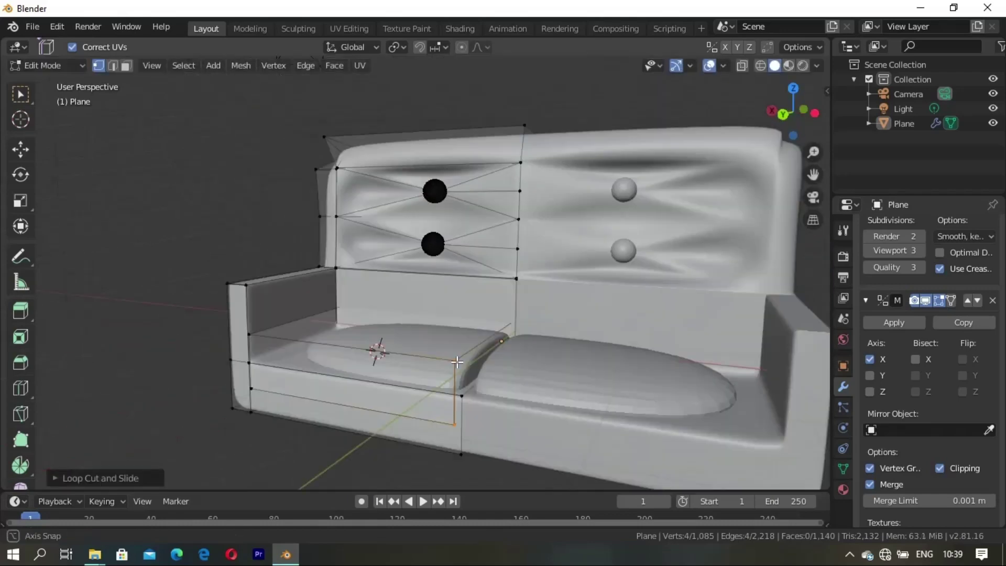
{"action": "left_click", "coordinate": [353, 365]}
{"action": "left_click", "coordinate": [255, 353]}
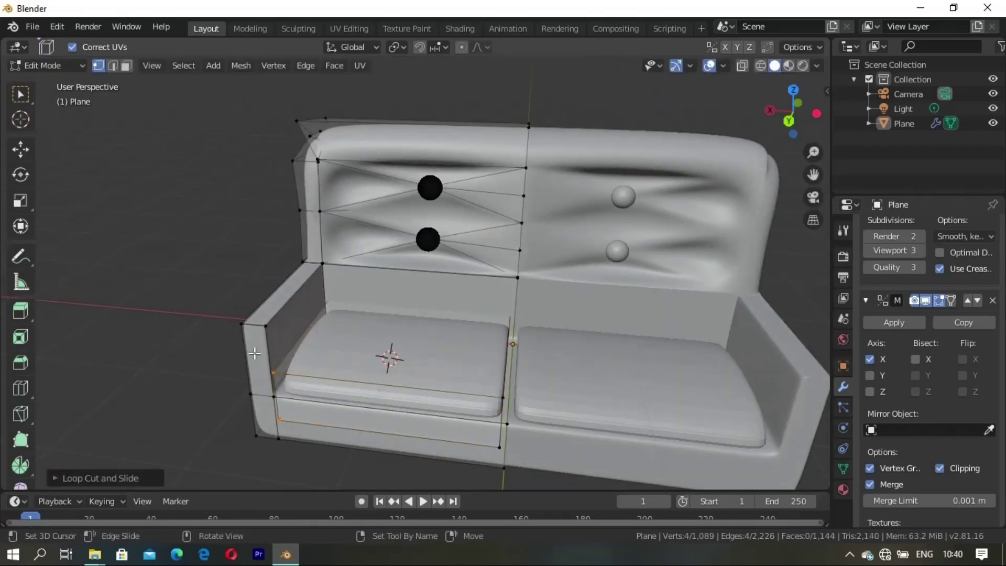
{"action": "middle_click_drag", "start_coordinate": [412, 420], "coordinate": [416, 430]}
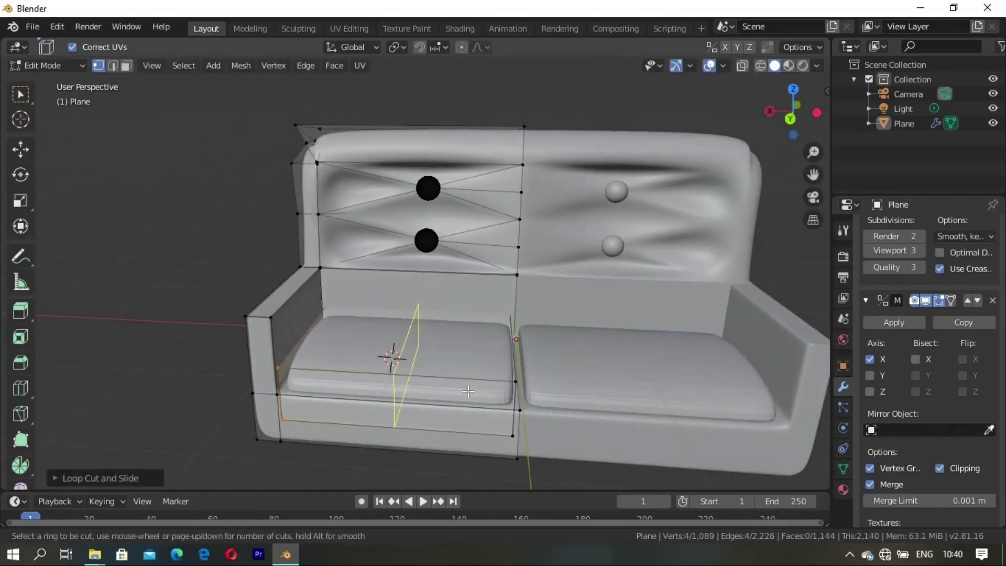
{"action": "left_click", "coordinate": [506, 346]}
{"action": "left_click", "coordinate": [393, 354]}
{"action": "mouse_move", "coordinate": [393, 354]}
{"action": "middle_mouse_down"}
{"action": "mouse_move", "coordinate": [422, 411]}
{"action": "mouse_move", "coordinate": [387, 367]}
{"action": "middle_mouse_up"}
{"action": "left_click", "coordinate": [386, 367]}
{"action": "left_click", "coordinate": [461, 352]}
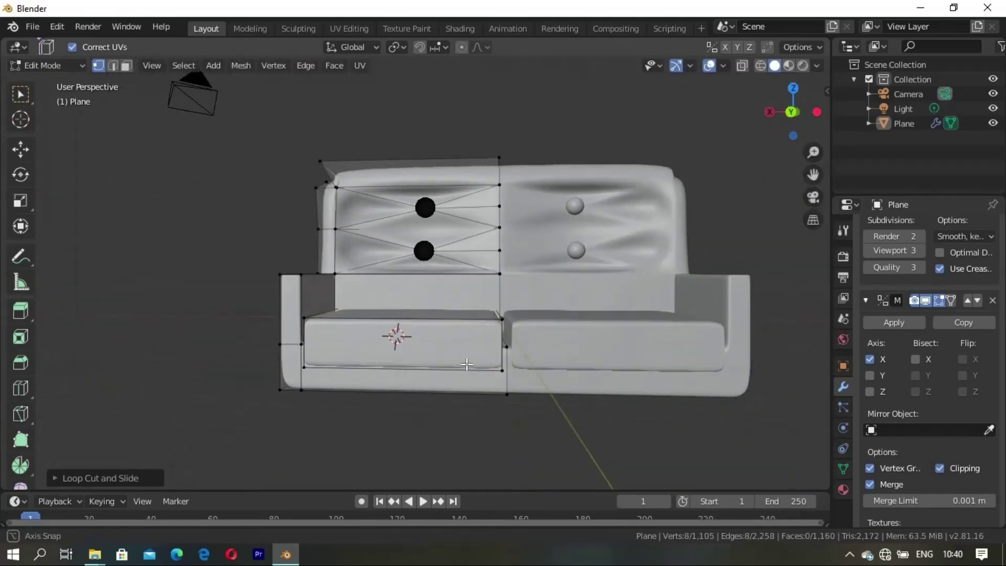
{"action": "mouse_move", "coordinate": [460, 353]}
{"action": "middle_mouse_down"}
{"action": "mouse_move", "coordinate": [483, 396]}
{"action": "mouse_move", "coordinate": [454, 333]}
{"action": "mouse_move", "coordinate": [423, 348]}
{"action": "mouse_move", "coordinate": [442, 355]}
{"action": "mouse_move", "coordinate": [409, 366]}
{"action": "middle_mouse_up"}
- Switch between Object and Edit Mode and select the mesh to inspect the whole sofa
{"action": "key", "text": "Tab"}
{"action": "key", "text": "Tab"}
{"action": "scroll", "coordinate": [442, 355], "scroll_direction": "up", "scroll_amount": 3}
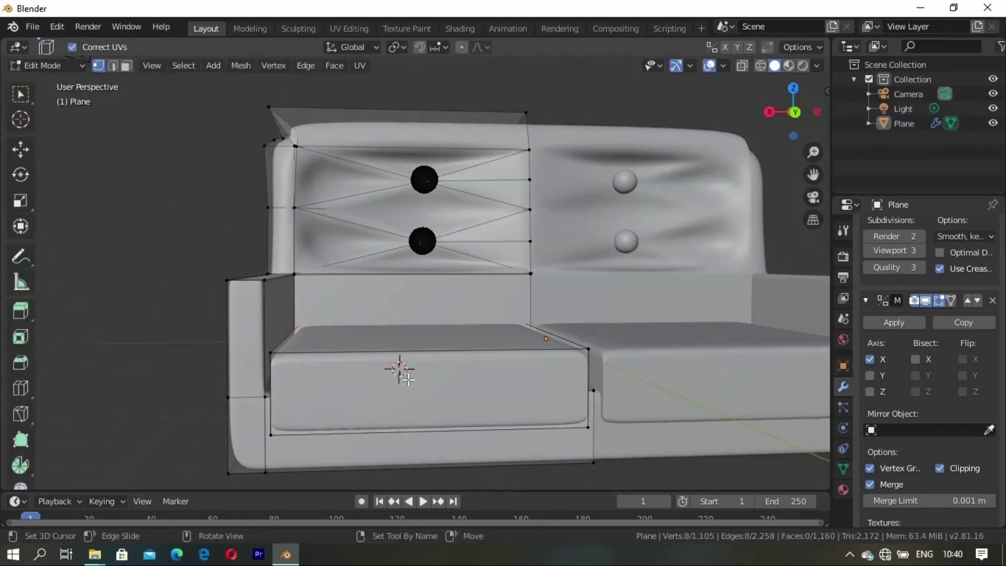
{"action": "key", "text": "a"}
{"action": "mouse_move", "coordinate": [175, 262]}
{"action": "middle_mouse_down"}
{"action": "mouse_move", "coordinate": [479, 355]}
{"action": "mouse_move", "coordinate": [441, 326]}
{"action": "mouse_move", "coordinate": [411, 357]}
{"action": "middle_mouse_up"}
{"action": "key", "text": "alt+a"}
{"action": "key", "text": "a"}
{"action": "key", "text": "alt+a"}
{"action": "key", "text": "Tab"}
{"action": "scroll", "coordinate": [498, 360], "scroll_direction": "down", "scroll_amount": 3}
{"action": "left_click", "coordinate": [411, 356]}
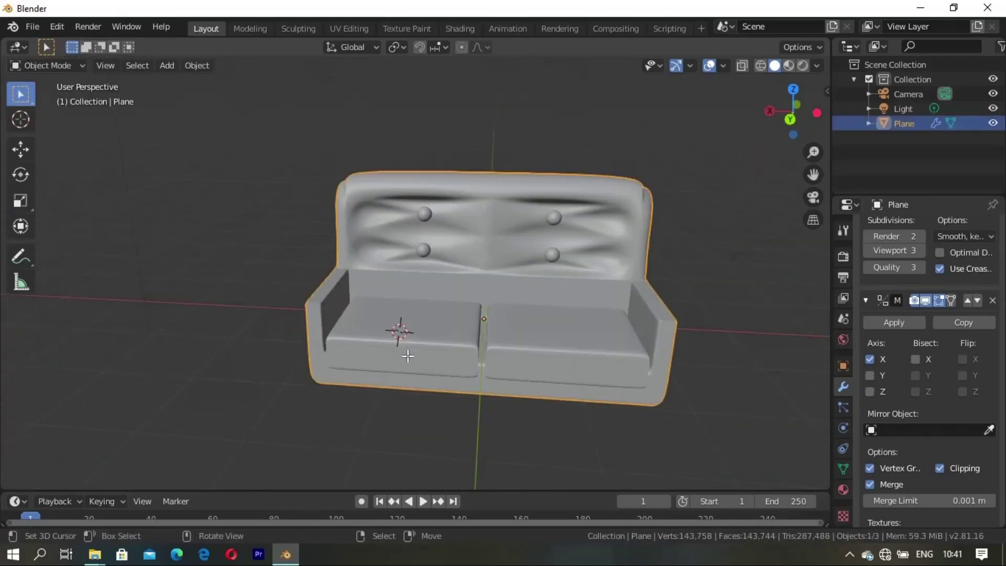
{"action": "key", "text": "alt+a"}
{"action": "key", "text": "Tab"}
- Undo the cushion loop cuts and readjust the flat seat face's height
{"action": "key", "text": "ctrl+z"}
{"action": "key", "text": "ctrl+z"}
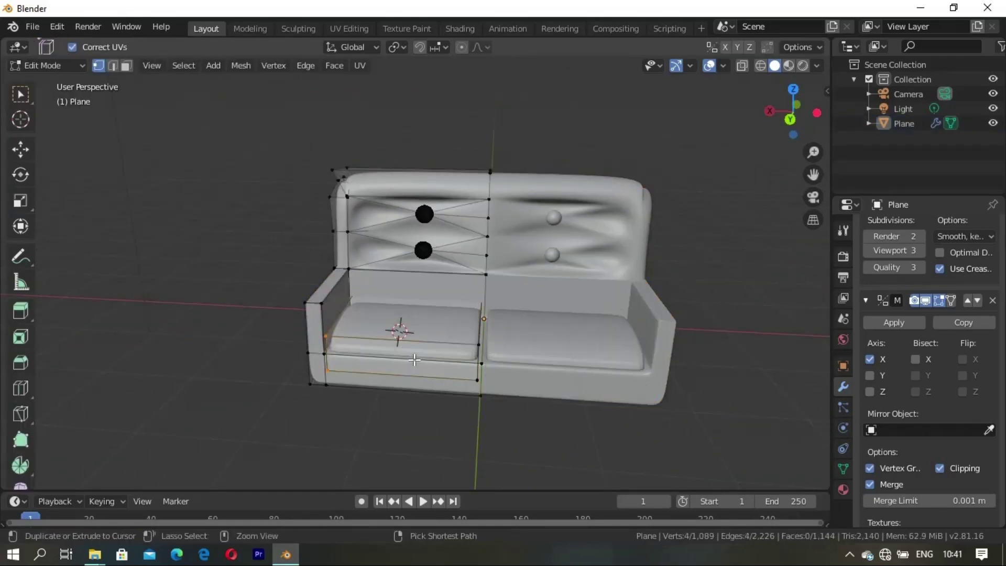
{"action": "key", "text": "ctrl+z"}
{"action": "key", "text": "g"}
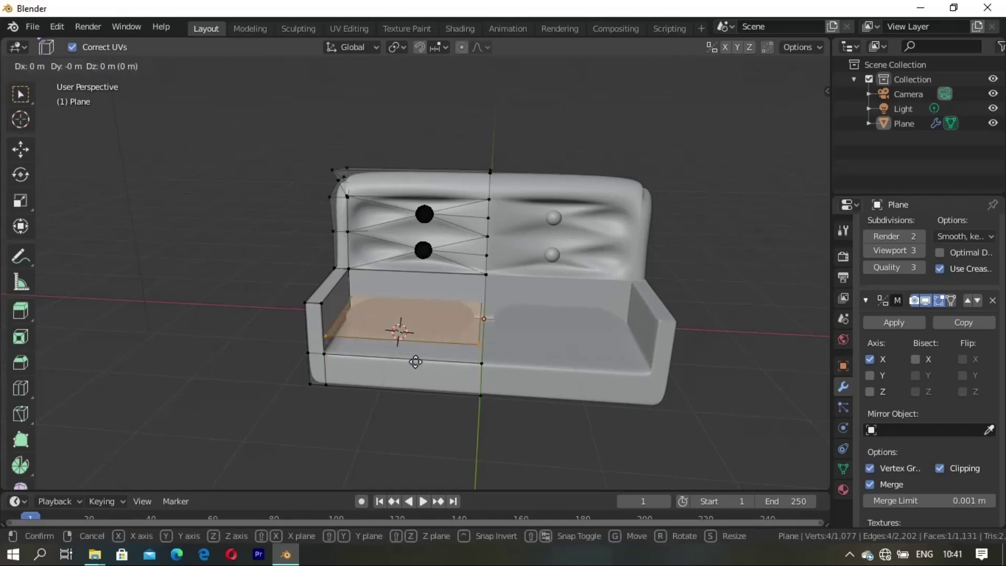
{"action": "key", "text": "z"}
{"action": "left_click", "coordinate": [418, 349]}
{"action": "middle_click_drag", "start_coordinate": [419, 349], "coordinate": [406, 363]}
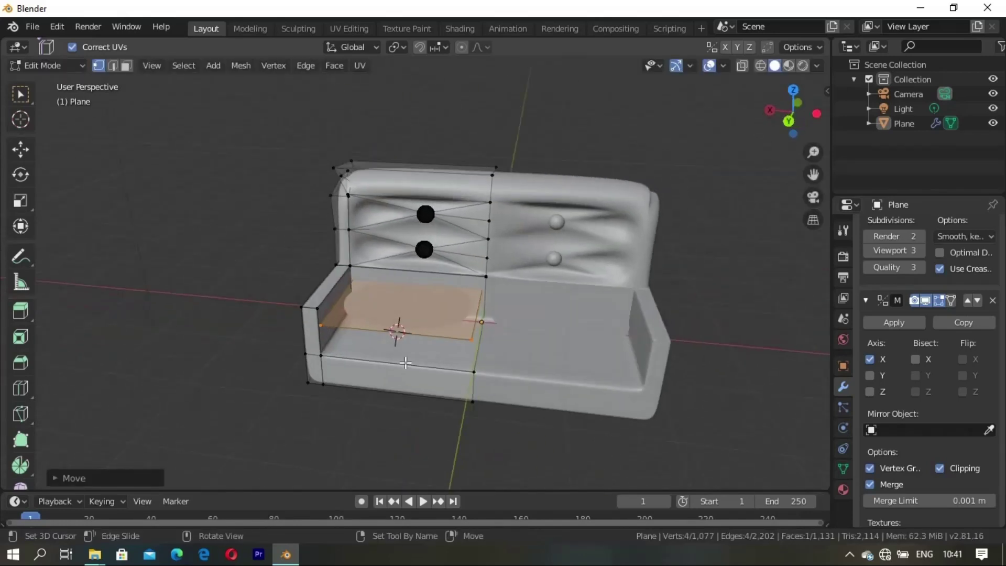
{"action": "key", "text": "g"}
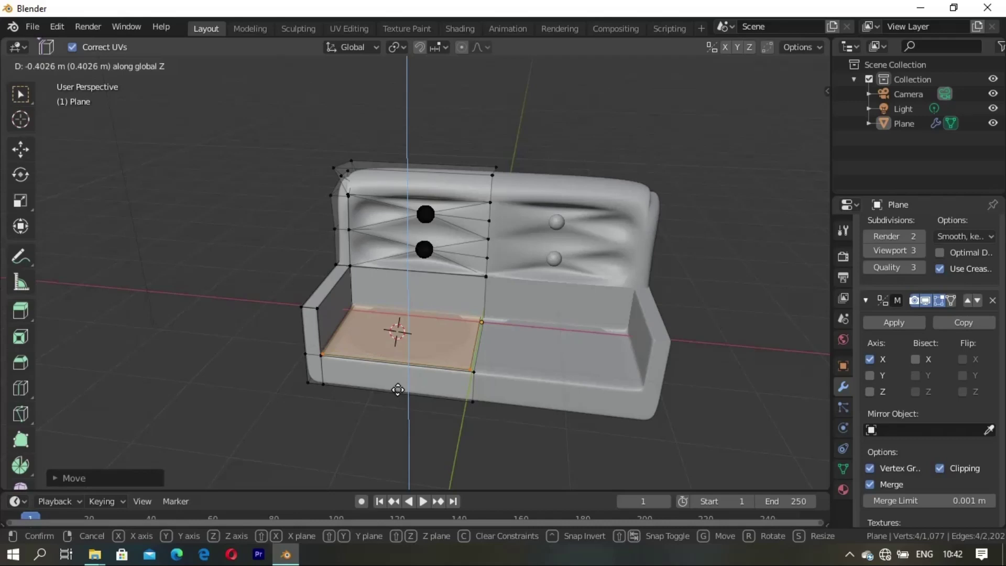
{"action": "left_click", "coordinate": [398, 390]}
{"action": "middle_click_drag", "start_coordinate": [398, 389], "coordinate": [431, 382]}
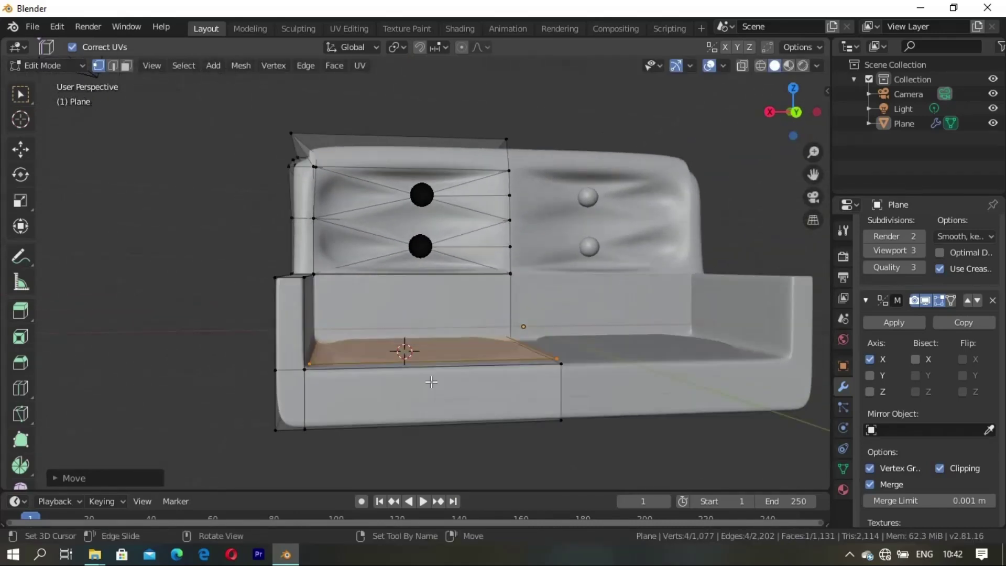
{"action": "scroll", "coordinate": [425, 398], "scroll_direction": "up", "scroll_amount": 2}
{"action": "mouse_move", "coordinate": [420, 418]}
{"action": "middle_mouse_down"}
{"action": "mouse_move", "coordinate": [426, 393]}
{"action": "mouse_move", "coordinate": [438, 428]}
{"action": "middle_mouse_up"}
- Move the seat edge up and back, then raise the seat face into a cushion
{"action": "key", "text": "g"}
{"action": "key", "text": "z"}
{"action": "left_click", "coordinate": [430, 402]}
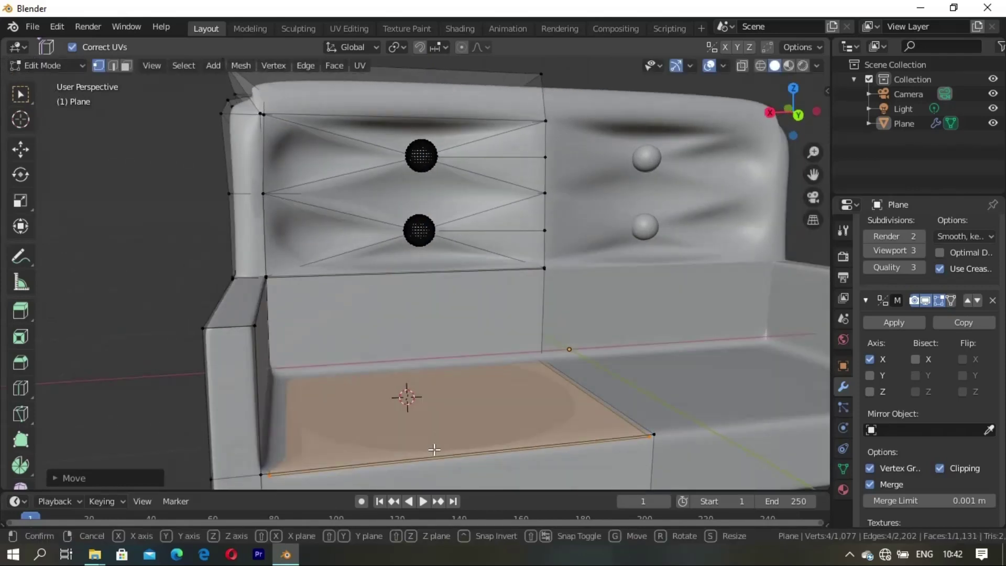
{"action": "key", "text": "g"}
{"action": "key", "text": "y"}
{"action": "left_click", "coordinate": [435, 454]}
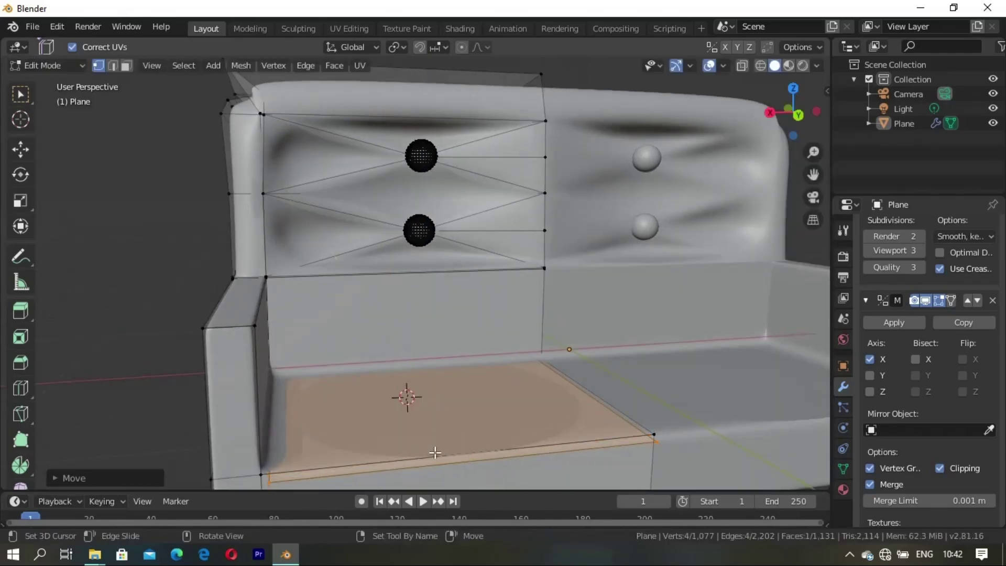
{"action": "key", "text": "g"}
{"action": "key", "text": "z"}
{"action": "key", "text": "z"}
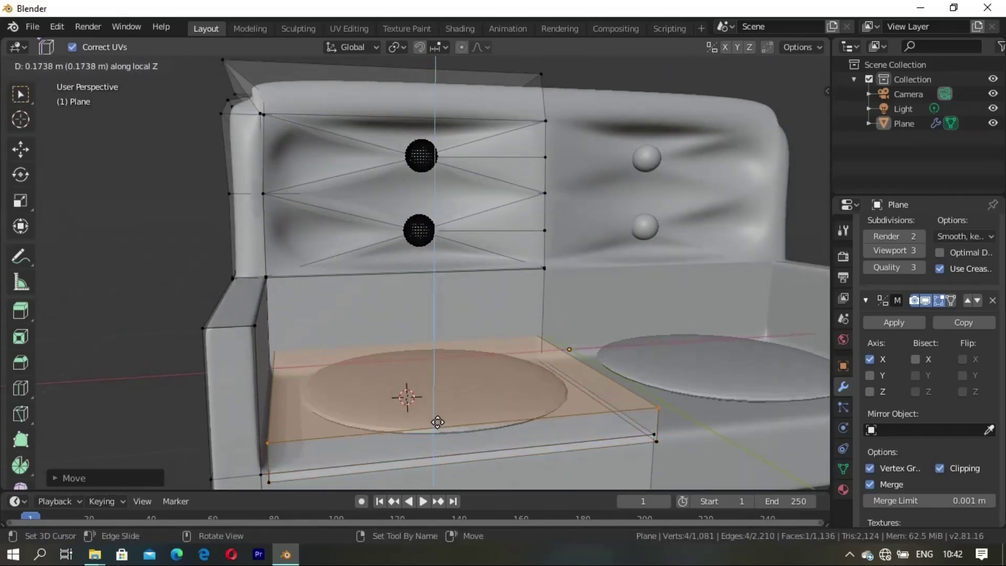
{"action": "left_click", "coordinate": [441, 391]}
{"action": "mouse_move", "coordinate": [443, 387]}
{"action": "middle_mouse_down"}
{"action": "mouse_move", "coordinate": [424, 367]}
{"action": "mouse_move", "coordinate": [431, 376]}
{"action": "middle_mouse_up"}
{"action": "left_click_drag", "start_coordinate": [394, 367], "coordinate": [386, 350]}
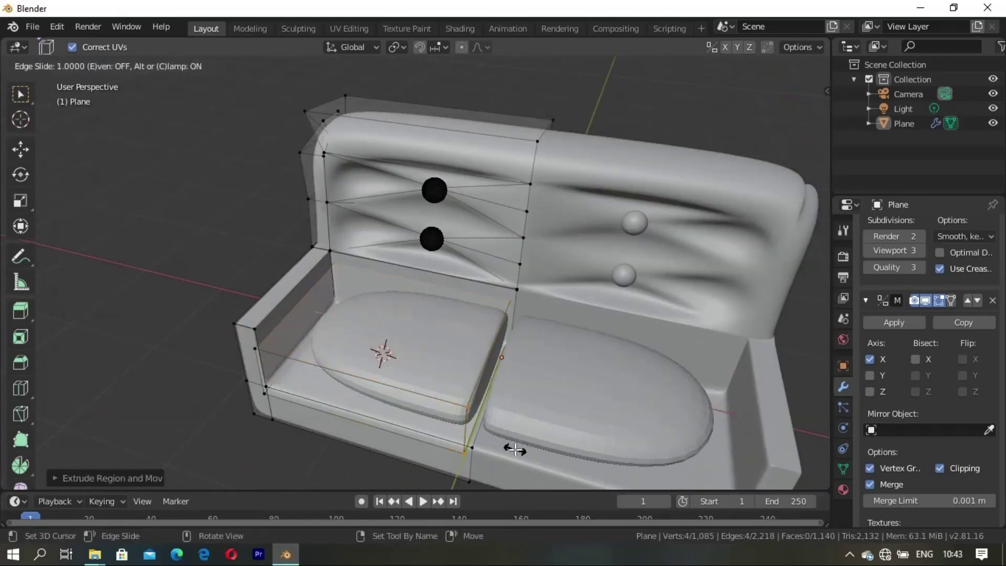
- Save the file and add an edge loop slid near the cushion's front edge
{"action": "key", "text": "ctrl+s"}
{"action": "key", "text": "Escape"}
{"action": "key", "text": "ctrl+r"}
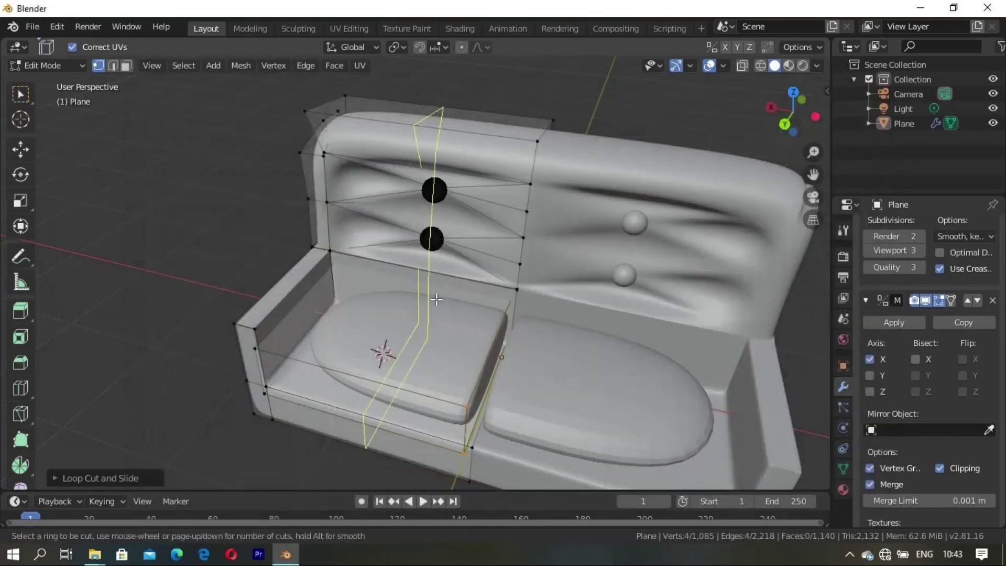
{"action": "left_click", "coordinate": [379, 352]}
{"action": "key", "text": "r"}
{"action": "key", "text": "Escape"}
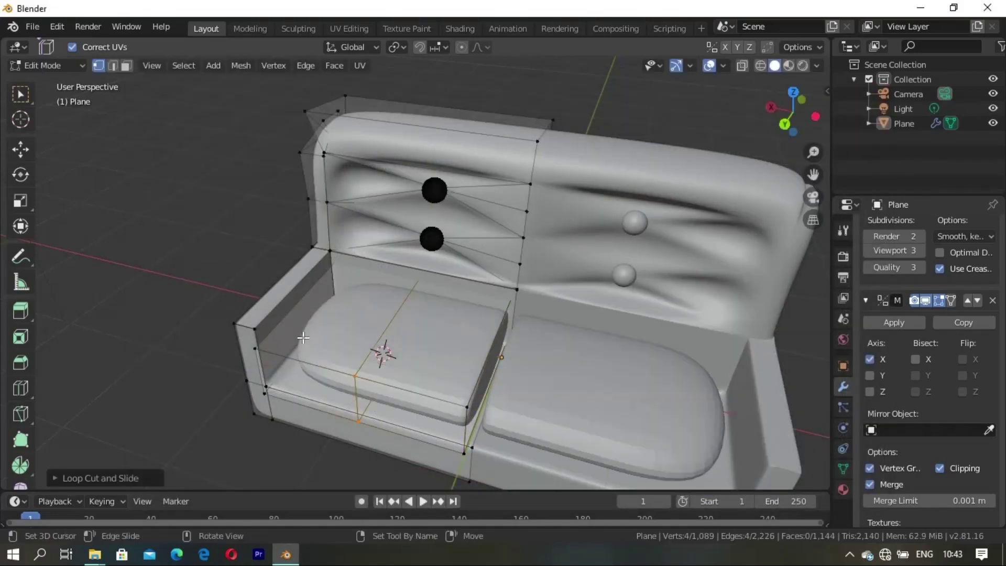
{"action": "key", "text": "g"}
{"action": "key", "text": "g"}
{"action": "left_click", "coordinate": [259, 358]}
{"action": "middle_click_drag", "start_coordinate": [259, 358], "coordinate": [370, 370]}
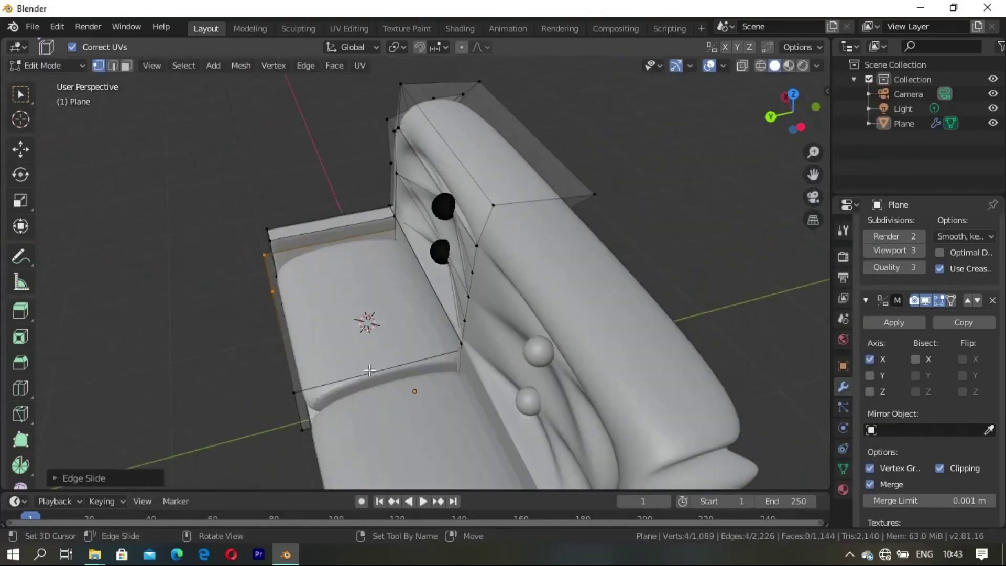
- Add edge loops near the cushion's outer and inner sides, then return to Object Mode
{"action": "left_click", "coordinate": [377, 354]}
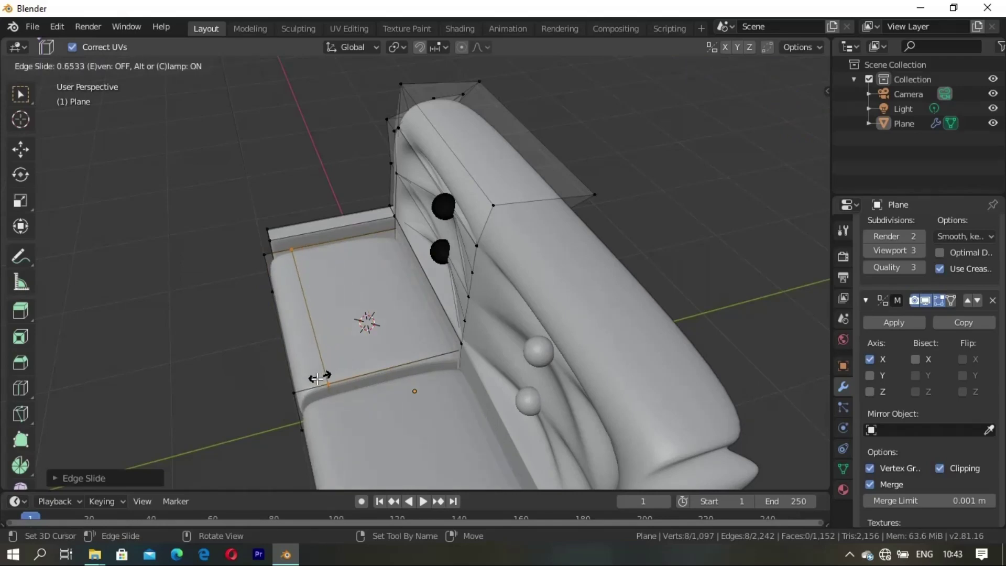
{"action": "left_click", "coordinate": [331, 389]}
{"action": "middle_click_drag", "start_coordinate": [330, 389], "coordinate": [427, 365]}
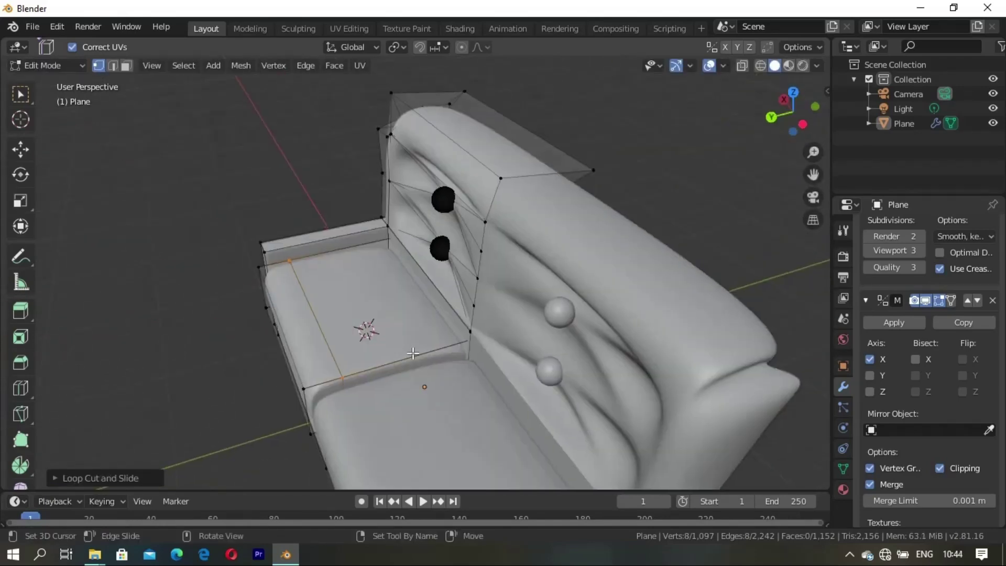
{"action": "left_click", "coordinate": [401, 354]}
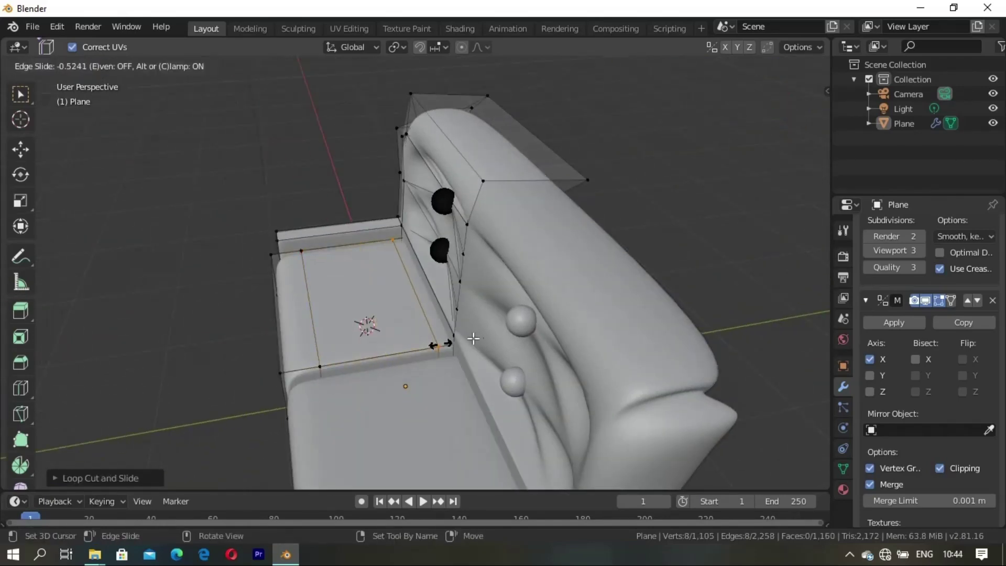
{"action": "left_click", "coordinate": [418, 334]}
{"action": "middle_click_drag", "start_coordinate": [418, 335], "coordinate": [393, 354]}
{"action": "key", "text": "g"}
{"action": "key", "text": "g"}
{"action": "left_click", "coordinate": [499, 295]}
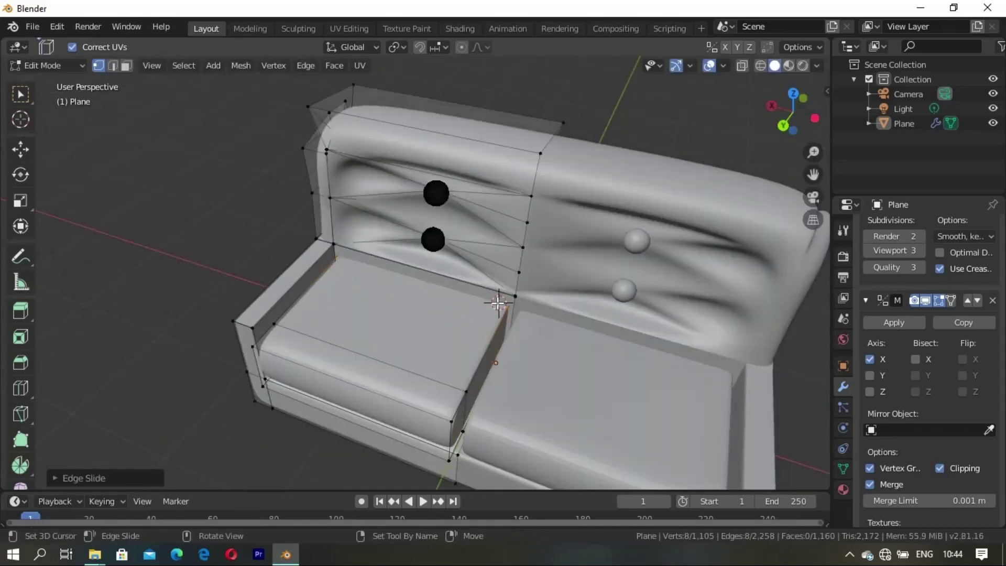
{"action": "scroll", "coordinate": [524, 350], "scroll_direction": "down", "scroll_amount": 2}
{"action": "key", "text": "Tab"}
{"action": "mouse_move", "coordinate": [524, 349]}
{"action": "middle_mouse_down"}
{"action": "mouse_move", "coordinate": [416, 363]}
{"action": "mouse_move", "coordinate": [487, 328]}
{"action": "mouse_move", "coordinate": [347, 302]}
{"action": "mouse_move", "coordinate": [523, 278]}
{"action": "middle_mouse_up"}
- Shift the whole sofa mesh along X so the two seat cushions meet in the middle
{"action": "scroll", "coordinate": [523, 278], "scroll_direction": "up", "scroll_amount": 3}
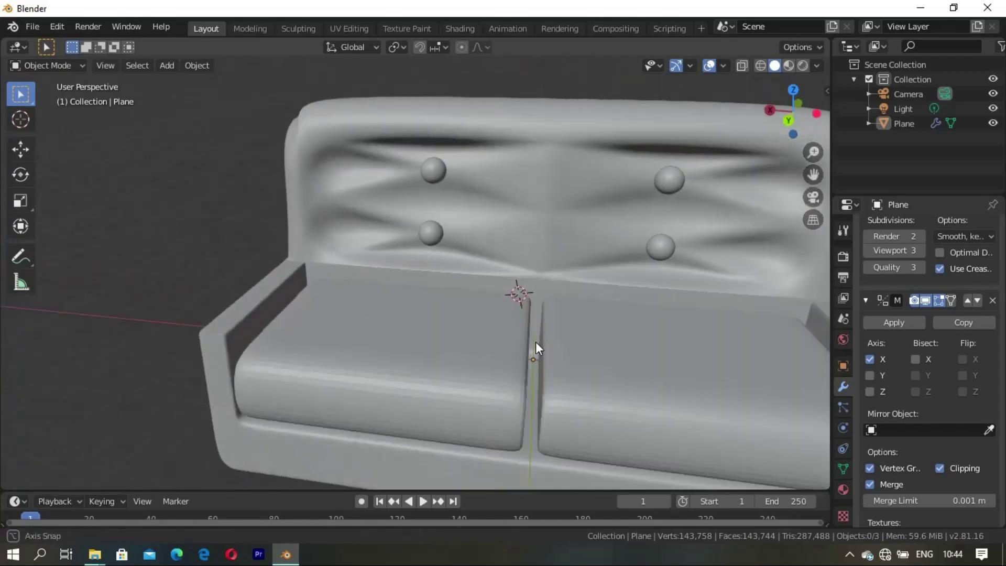
{"action": "middle_click_drag", "start_coordinate": [536, 342], "coordinate": [386, 359]}
{"action": "key", "text": "Tab"}
{"action": "key", "text": "a"}
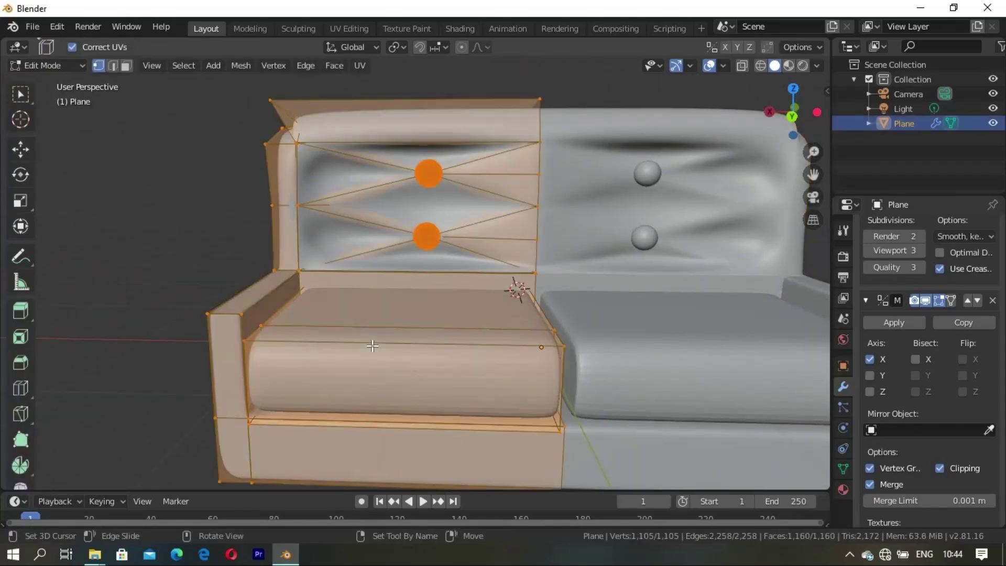
{"action": "key", "text": "g"}
{"action": "key", "text": "x"}
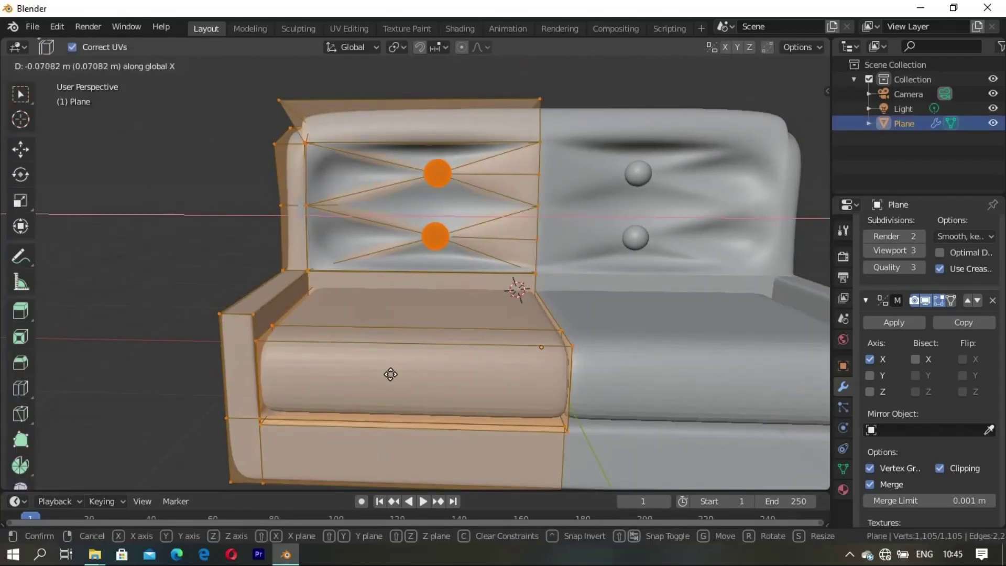
{"action": "left_click", "coordinate": [390, 374]}
{"action": "key", "text": "Tab"}
{"action": "scroll", "coordinate": [441, 363], "scroll_direction": "down", "scroll_amount": 5}
{"action": "mouse_move", "coordinate": [441, 364]}
{"action": "middle_mouse_down"}
{"action": "mouse_move", "coordinate": [440, 403]}
{"action": "mouse_move", "coordinate": [510, 357]}
{"action": "mouse_move", "coordinate": [448, 323]}
{"action": "middle_mouse_up"}
{"action": "scroll", "coordinate": [449, 323], "scroll_direction": "up", "scroll_amount": 3}
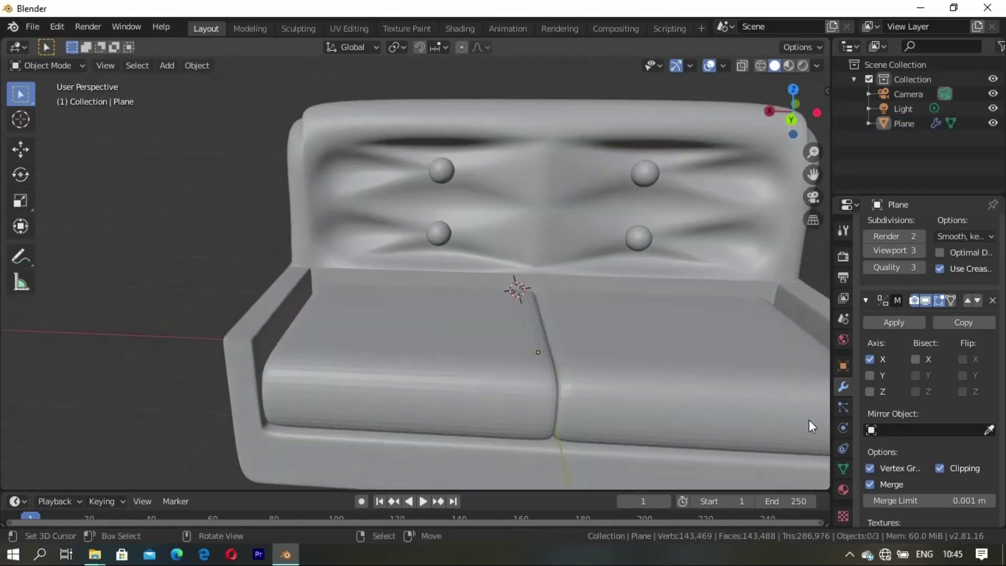
{"action": "scroll", "coordinate": [888, 438], "scroll_direction": "down", "scroll_amount": 3}
{"action": "scroll", "coordinate": [889, 438], "scroll_direction": "up", "scroll_amount": 3}
- Set the sofa's viewport subdivision to 4 and apply Shade Smooth
{"action": "left_click", "coordinate": [471, 379]}
{"action": "key", "text": "ctrl+4"}
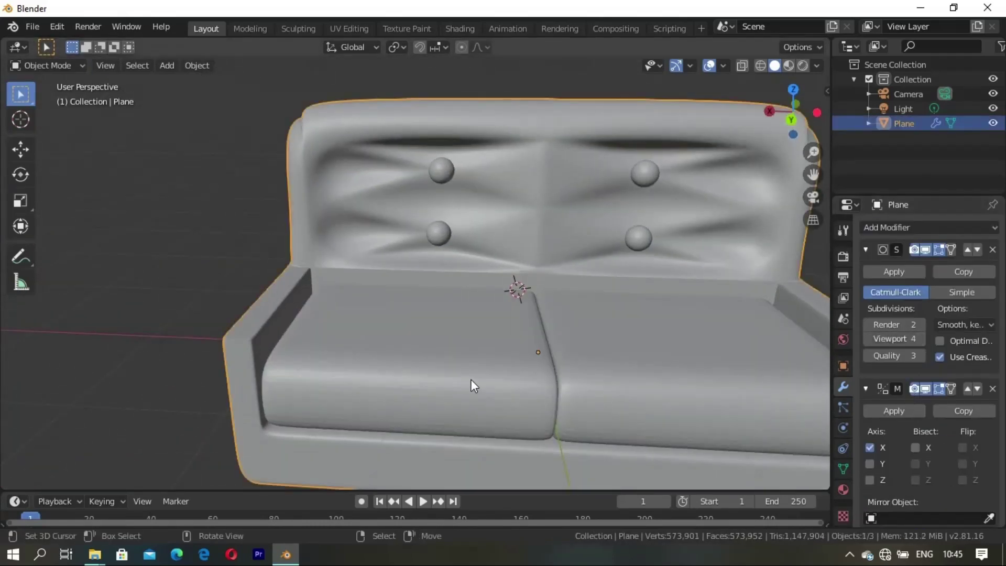
{"action": "key", "text": "Tab"}
{"action": "middle_click_drag", "start_coordinate": [462, 380], "coordinate": [494, 418]}
{"action": "key", "text": "F3"}
{"action": "type", "text": "Shade Smooth"}
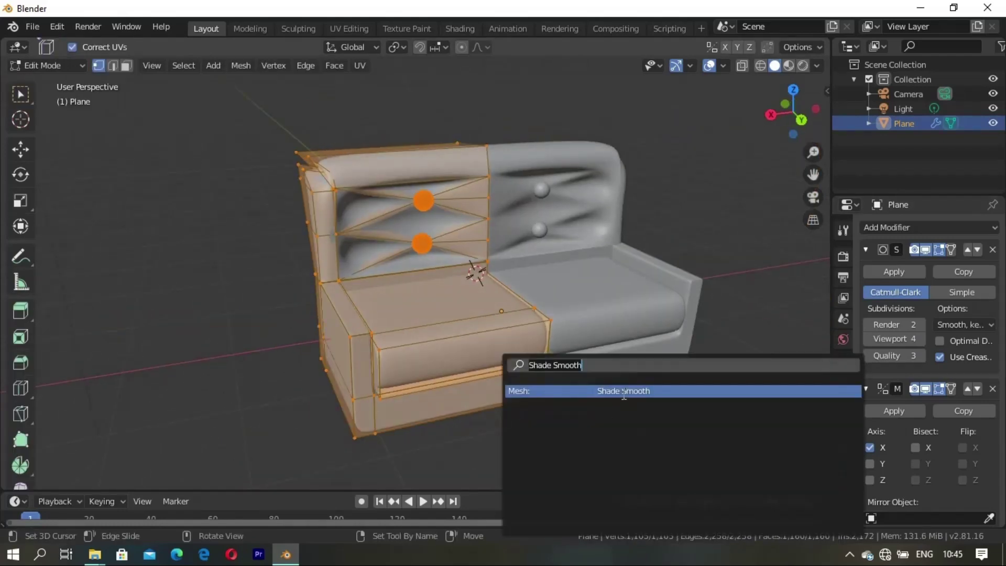
{"action": "key", "text": "Return"}
{"action": "key", "text": "Tab"}
{"action": "mouse_move", "coordinate": [621, 393]}
{"action": "middle_mouse_down"}
{"action": "mouse_move", "coordinate": [224, 354]}
{"action": "mouse_move", "coordinate": [428, 345]}
{"action": "mouse_move", "coordinate": [531, 386]}
{"action": "mouse_move", "coordinate": [606, 330]}
{"action": "mouse_move", "coordinate": [439, 354]}
{"action": "mouse_move", "coordinate": [514, 319]}
{"action": "mouse_move", "coordinate": [570, 340]}
{"action": "mouse_move", "coordinate": [542, 362]}
{"action": "middle_mouse_up"}
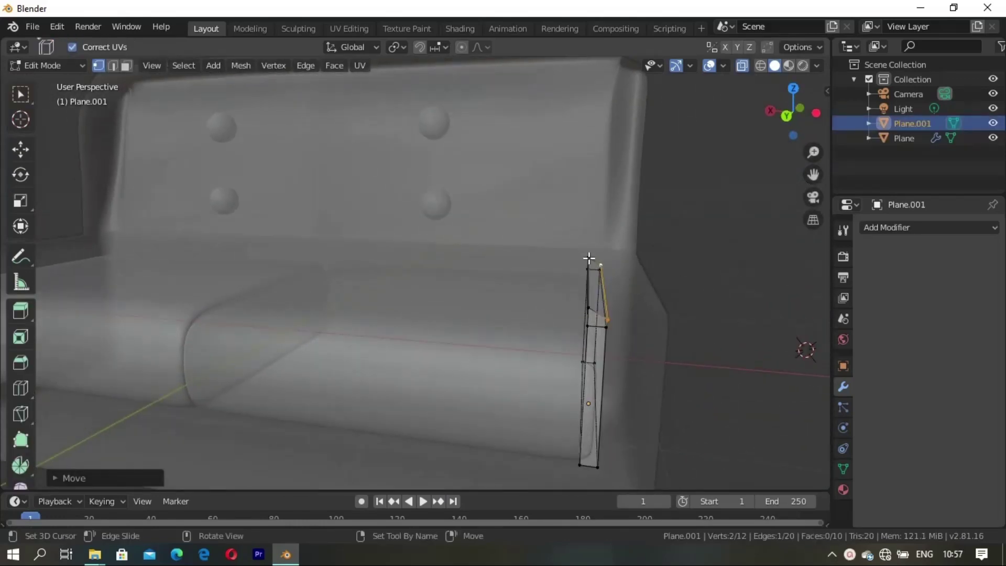
- Extrude Plane.001's top edge upward and position the new top vertices
{"action": "left_click", "coordinate": [590, 310], "text": "shift"}
{"action": "key", "text": "e"}
{"action": "left_click", "coordinate": [615, 304]}
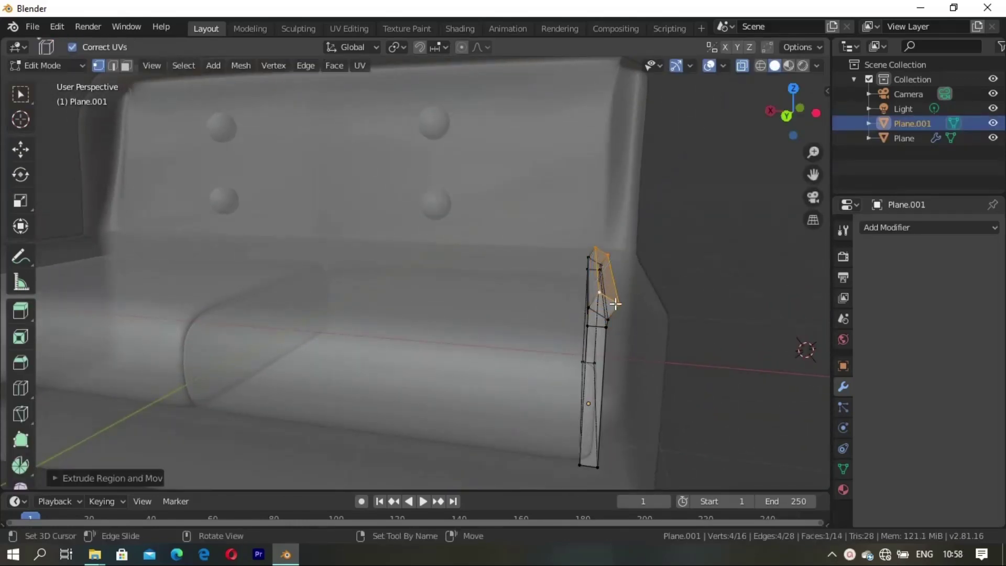
{"action": "key", "text": "g"}
{"action": "key", "text": "g"}
{"action": "left_click", "coordinate": [631, 306]}
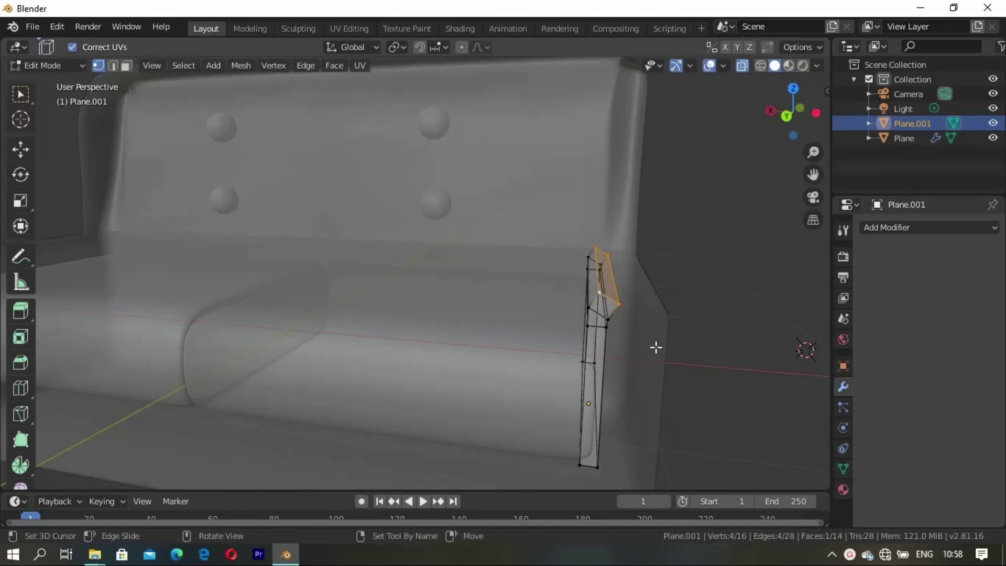
{"action": "key", "text": "g"}
{"action": "left_click", "coordinate": [638, 342]}
{"action": "middle_click_drag", "start_coordinate": [638, 341], "coordinate": [630, 288]}
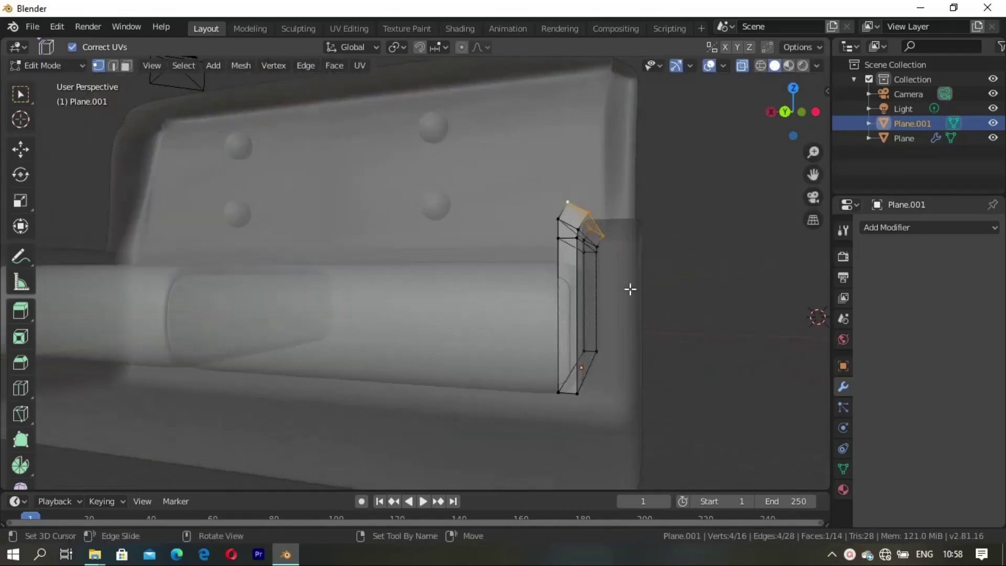
{"action": "mouse_move", "coordinate": [589, 213]}
{"action": "middle_mouse_down"}
{"action": "mouse_move", "coordinate": [602, 292]}
{"action": "mouse_move", "coordinate": [537, 256]}
{"action": "mouse_move", "coordinate": [598, 244]}
{"action": "mouse_move", "coordinate": [603, 304]}
{"action": "mouse_move", "coordinate": [563, 265]}
{"action": "mouse_move", "coordinate": [643, 250]}
{"action": "mouse_move", "coordinate": [616, 262]}
{"action": "middle_mouse_up"}
- Shift the top edge and extrude the armrest's top face outward
{"action": "left_click", "coordinate": [597, 244]}
{"action": "key", "text": "g"}
{"action": "left_click", "coordinate": [612, 297]}
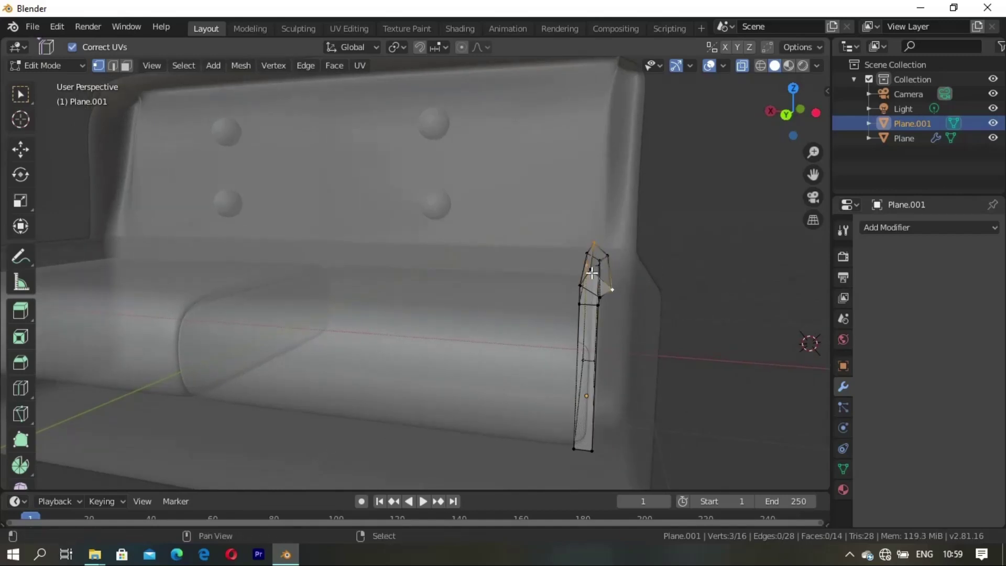
{"action": "key", "text": "e"}
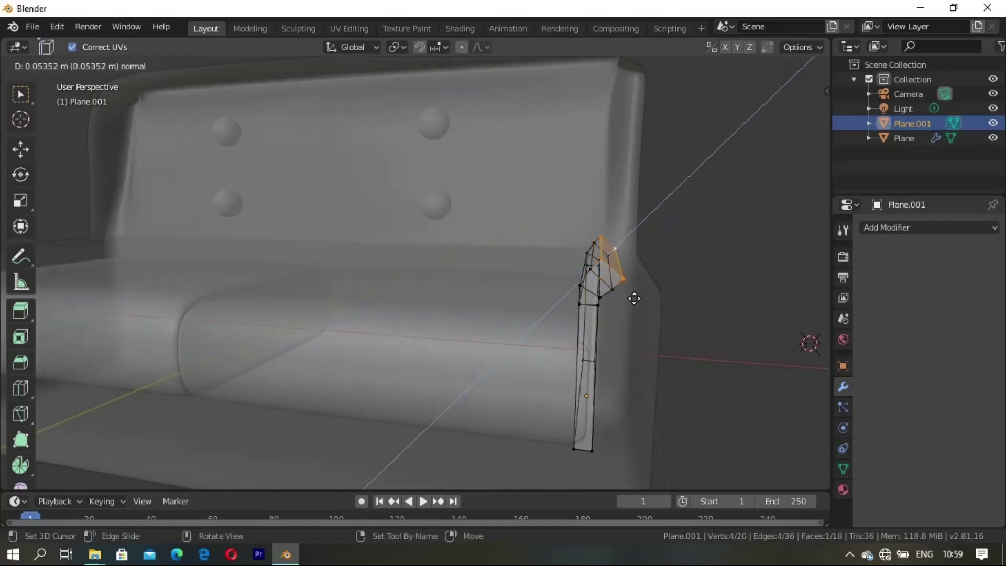
{"action": "left_click", "coordinate": [634, 299]}
{"action": "key", "text": "g"}
{"action": "left_click", "coordinate": [638, 307]}
{"action": "mouse_move", "coordinate": [637, 307]}
{"action": "middle_mouse_down"}
{"action": "mouse_move", "coordinate": [512, 266]}
{"action": "mouse_move", "coordinate": [449, 310]}
{"action": "mouse_move", "coordinate": [607, 257]}
{"action": "mouse_move", "coordinate": [589, 299]}
{"action": "mouse_move", "coordinate": [650, 289]}
{"action": "mouse_move", "coordinate": [604, 315]}
{"action": "mouse_move", "coordinate": [611, 303]}
{"action": "mouse_move", "coordinate": [419, 373]}
{"action": "middle_mouse_up"}
- Extrude the top face again and adjust its vertices to curl the armrest outward
{"action": "left_click", "coordinate": [652, 290], "text": "shift"}
{"action": "key", "text": "g"}
{"action": "left_click", "coordinate": [652, 294]}
{"action": "left_click", "coordinate": [420, 373], "text": "shift"}
{"action": "left_click", "coordinate": [574, 278], "text": "shift"}
{"action": "mouse_move", "coordinate": [574, 278]}
{"action": "middle_mouse_down"}
{"action": "mouse_move", "coordinate": [573, 356]}
{"action": "mouse_move", "coordinate": [640, 326]}
{"action": "mouse_move", "coordinate": [586, 318]}
{"action": "mouse_move", "coordinate": [551, 332]}
{"action": "mouse_move", "coordinate": [643, 262]}
{"action": "mouse_move", "coordinate": [603, 294]}
{"action": "mouse_move", "coordinate": [610, 311]}
{"action": "mouse_move", "coordinate": [611, 270]}
{"action": "middle_mouse_up"}
{"action": "key", "text": "e"}
{"action": "left_click", "coordinate": [657, 326]}
{"action": "left_click", "coordinate": [603, 293], "text": "shift"}
{"action": "key", "text": "g"}
{"action": "left_click", "coordinate": [611, 318]}
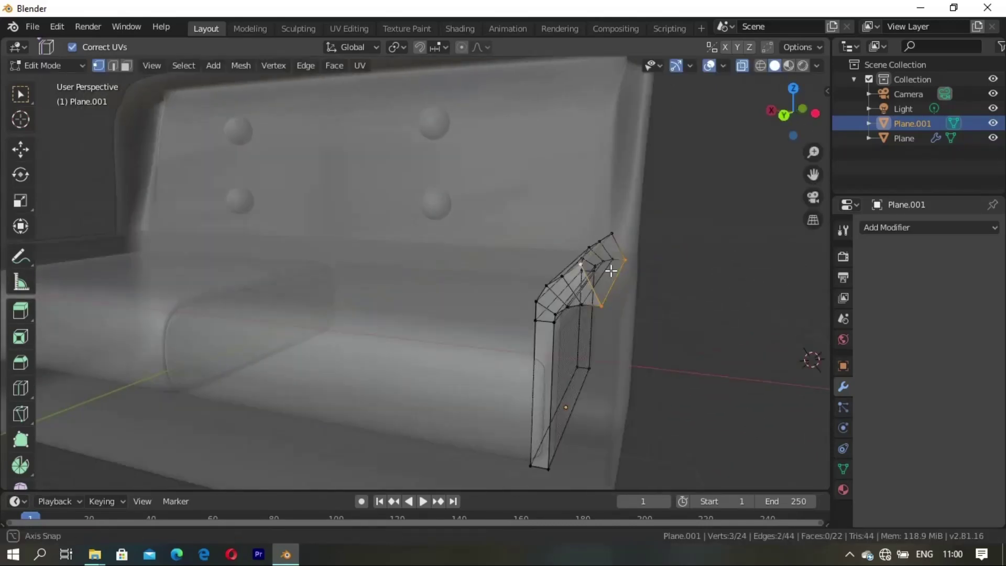
- Extrude the armrest's top face once more and preview the smoothed armrest
{"action": "left_click", "coordinate": [540, 321], "text": "shift"}
{"action": "mouse_move", "coordinate": [540, 321]}
{"action": "middle_mouse_down"}
{"action": "mouse_move", "coordinate": [683, 318]}
{"action": "mouse_move", "coordinate": [649, 303]}
{"action": "mouse_move", "coordinate": [645, 218]}
{"action": "mouse_move", "coordinate": [535, 233]}
{"action": "middle_mouse_up"}
{"action": "key", "text": "e"}
{"action": "left_click", "coordinate": [697, 307]}
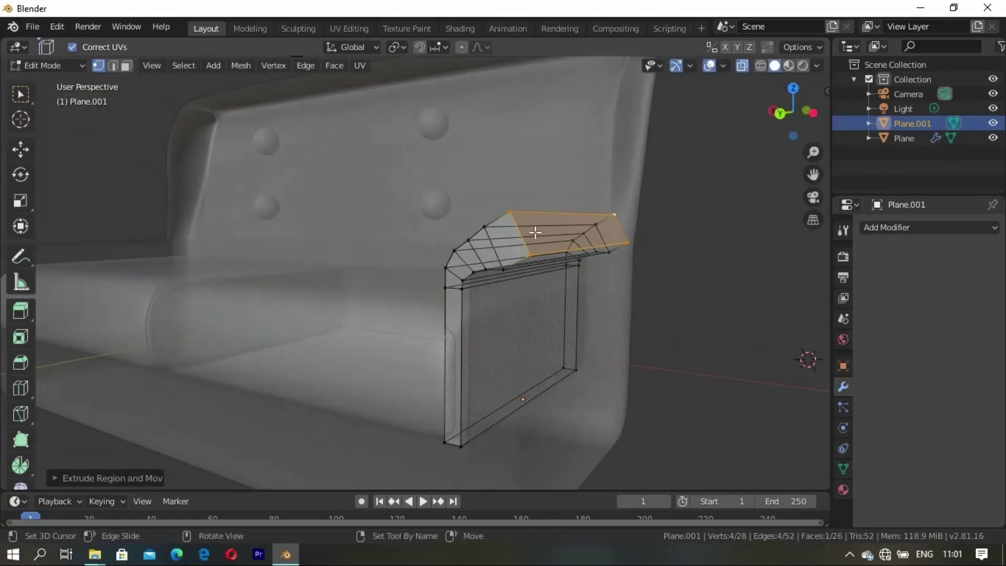
{"action": "mouse_move", "coordinate": [630, 243]}
{"action": "middle_mouse_down"}
{"action": "mouse_move", "coordinate": [663, 353]}
{"action": "mouse_move", "coordinate": [669, 310]}
{"action": "mouse_move", "coordinate": [566, 287]}
{"action": "middle_mouse_up"}
{"action": "key", "text": "Tab"}
{"action": "key", "text": "Tab"}
{"action": "scroll", "coordinate": [542, 270], "scroll_direction": "up", "scroll_amount": 3}
{"action": "scroll", "coordinate": [640, 269], "scroll_direction": "down", "scroll_amount": 1}
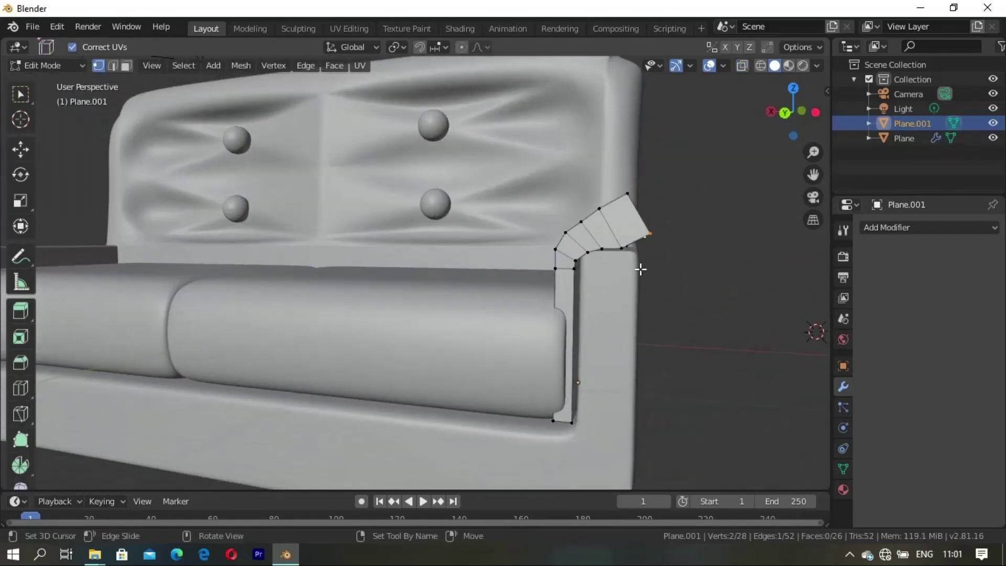
- Reposition the armrest's end vertices and its end edge
{"action": "key", "text": "g"}
{"action": "left_click", "coordinate": [636, 285]}
{"action": "middle_click_drag", "start_coordinate": [637, 285], "coordinate": [613, 274]}
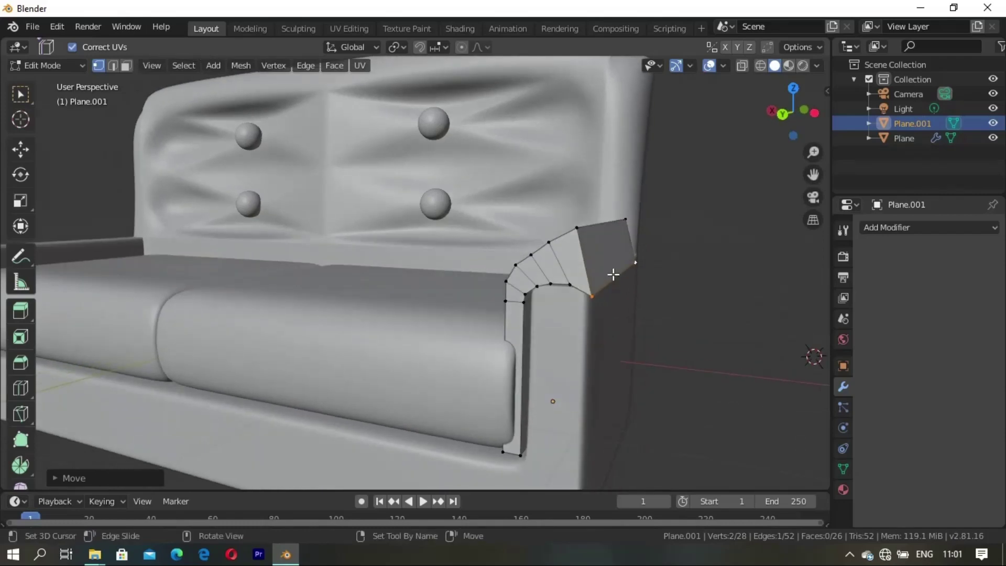
{"action": "left_click", "coordinate": [574, 229], "text": "ctrl"}
{"action": "middle_click_drag", "start_coordinate": [574, 229], "coordinate": [633, 293]}
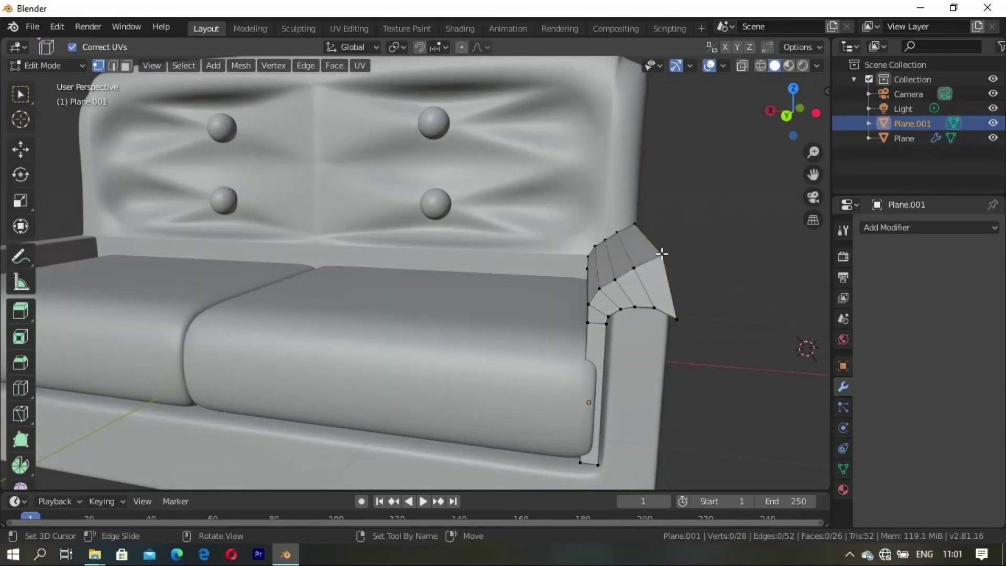
{"action": "middle_click_drag", "start_coordinate": [661, 254], "coordinate": [644, 283]}
{"action": "left_click", "coordinate": [636, 304]}
{"action": "key", "text": "g"}
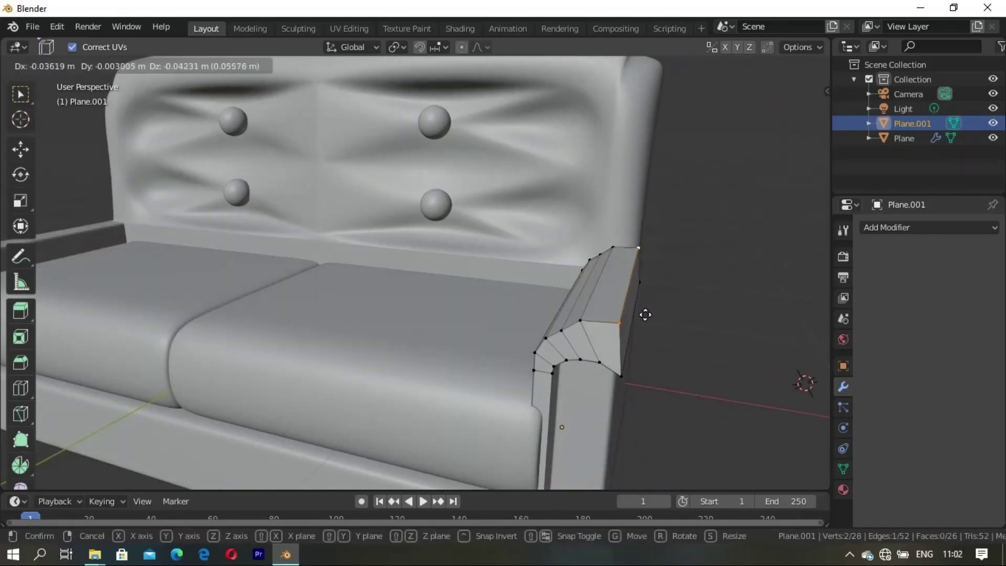
{"action": "left_click", "coordinate": [645, 314]}
- Extrude the armrest end face outward into a wedge-shaped block and reposition it
{"action": "middle_click_drag", "start_coordinate": [644, 322], "coordinate": [567, 253]}
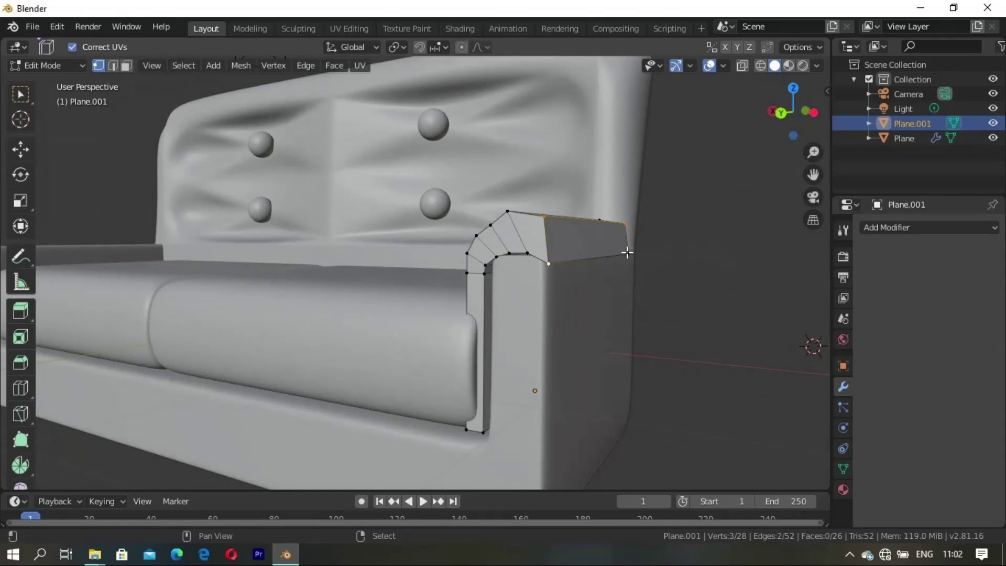
{"action": "left_click", "coordinate": [628, 252], "text": "shift"}
{"action": "key", "text": "e"}
{"action": "left_click", "coordinate": [600, 298]}
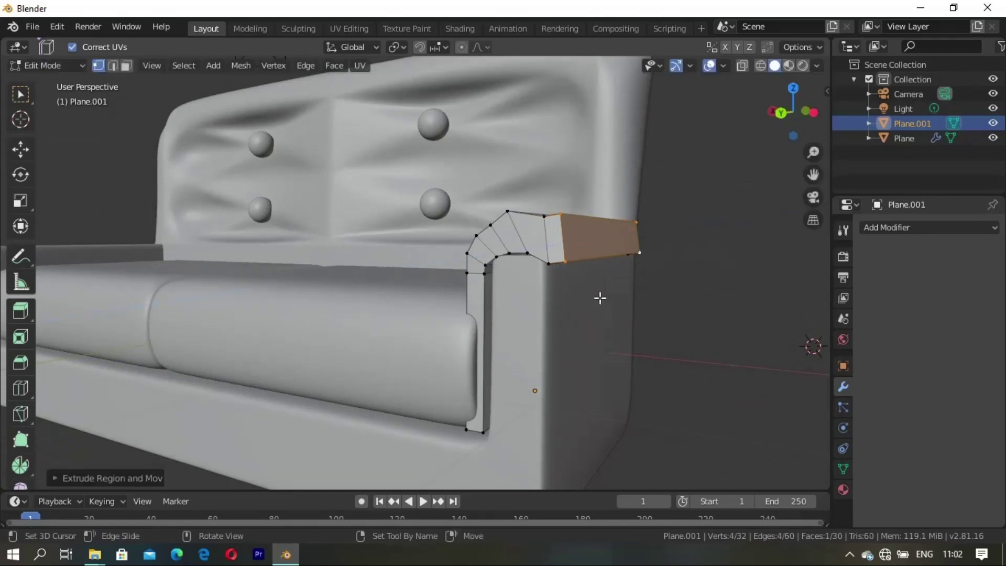
{"action": "key", "text": "g"}
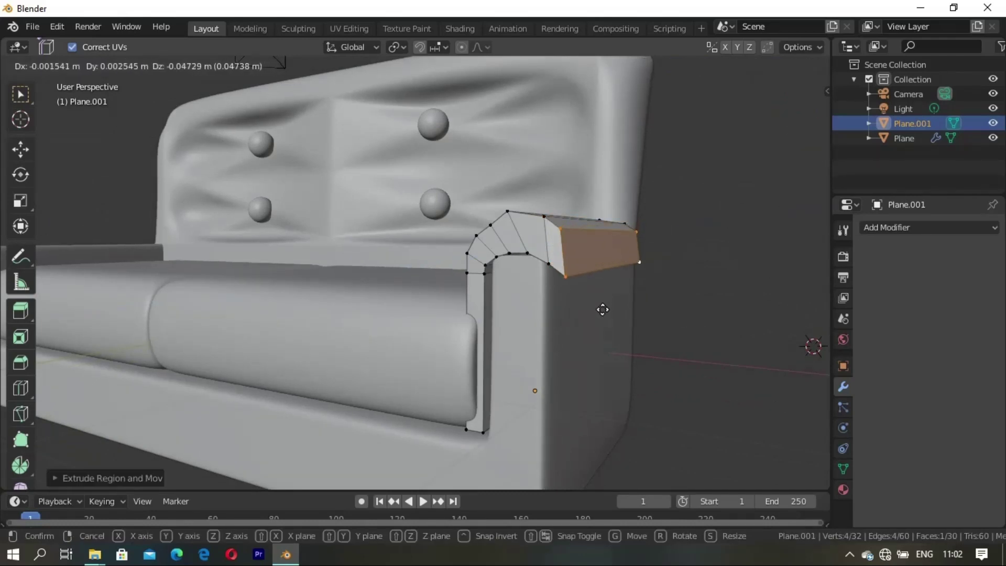
{"action": "left_click", "coordinate": [603, 310]}
{"action": "mouse_move", "coordinate": [603, 310]}
{"action": "middle_mouse_down"}
{"action": "mouse_move", "coordinate": [795, 337]}
{"action": "mouse_move", "coordinate": [656, 295]}
{"action": "mouse_move", "coordinate": [589, 303]}
{"action": "mouse_move", "coordinate": [400, 369]}
{"action": "mouse_move", "coordinate": [474, 389]}
{"action": "middle_mouse_up"}
- Extrude a further section from the arm edge and move it into a downturned outer face
{"action": "key", "text": "e"}
{"action": "left_click", "coordinate": [701, 291]}
{"action": "key", "text": "e"}
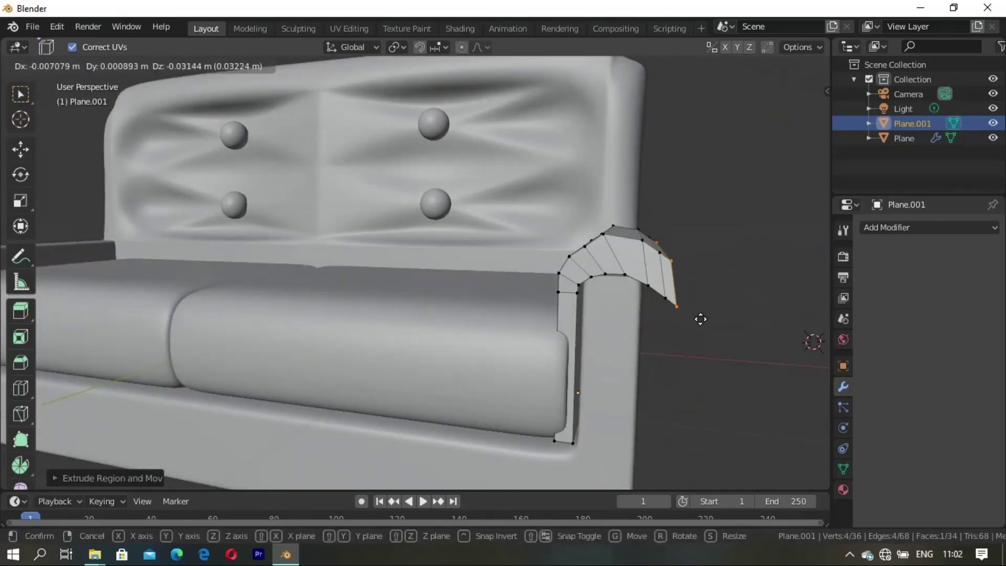
{"action": "left_click", "coordinate": [705, 321]}
{"action": "mouse_move", "coordinate": [705, 322]}
{"action": "middle_mouse_down"}
{"action": "mouse_move", "coordinate": [674, 307]}
{"action": "mouse_move", "coordinate": [508, 292]}
{"action": "middle_mouse_up"}
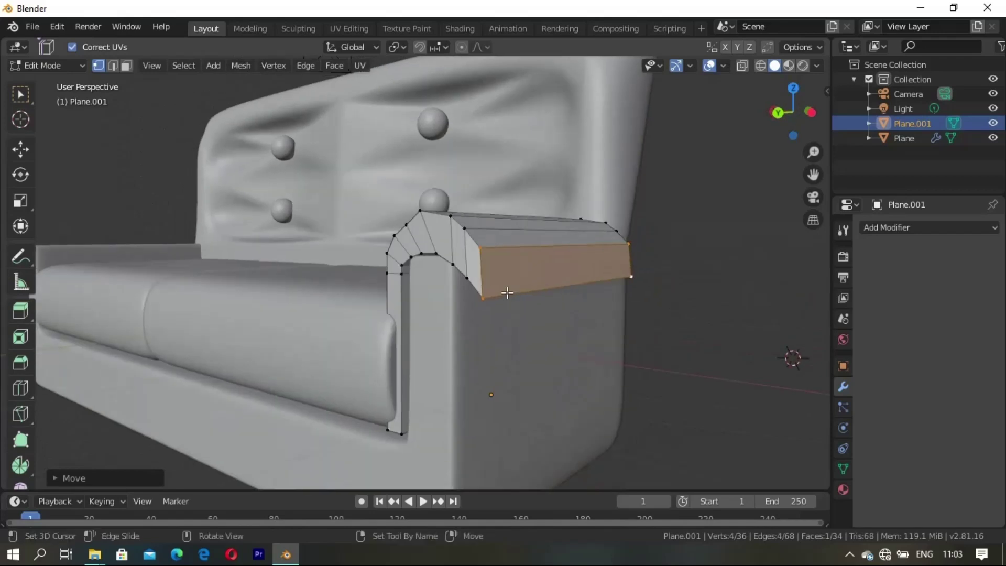
{"action": "key", "text": "g"}
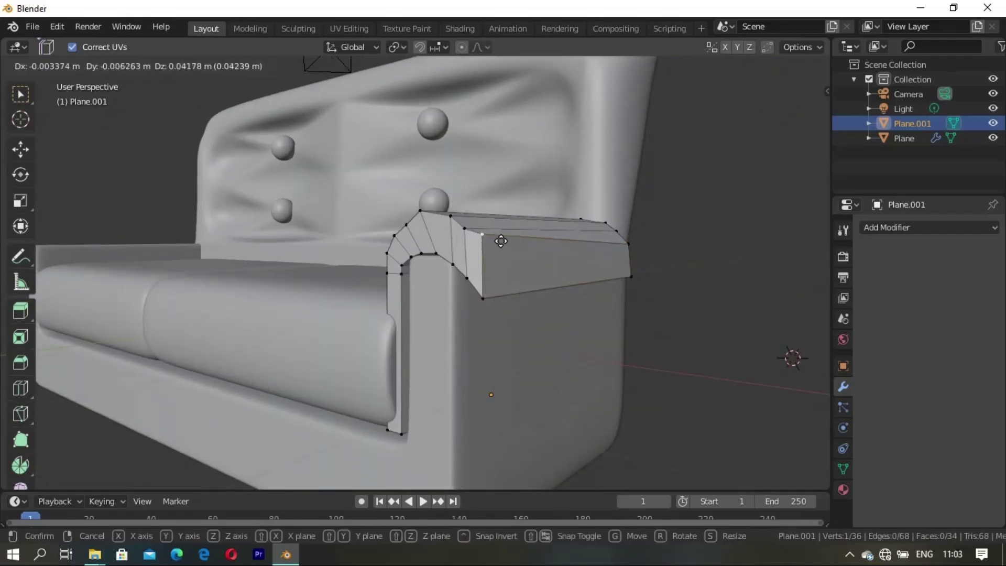
{"action": "left_click", "coordinate": [501, 241]}
- Nudge the armrest's selected face into place with several small moves
{"action": "key", "text": "g"}
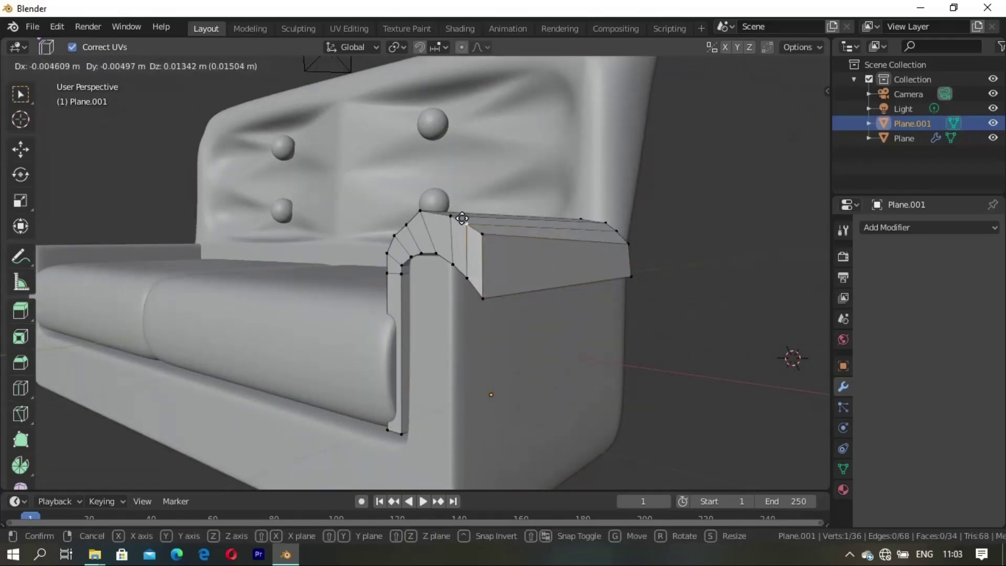
{"action": "left_click", "coordinate": [466, 207]}
{"action": "key", "text": "g"}
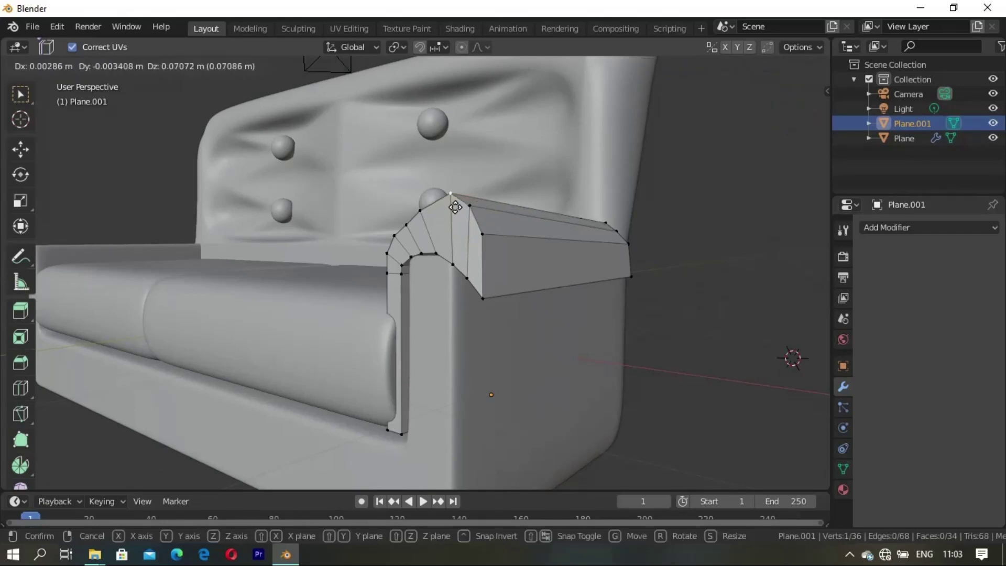
{"action": "left_click", "coordinate": [452, 209]}
{"action": "mouse_move", "coordinate": [452, 210]}
{"action": "middle_mouse_down"}
{"action": "mouse_move", "coordinate": [598, 295]}
{"action": "mouse_move", "coordinate": [590, 222]}
{"action": "middle_mouse_up"}
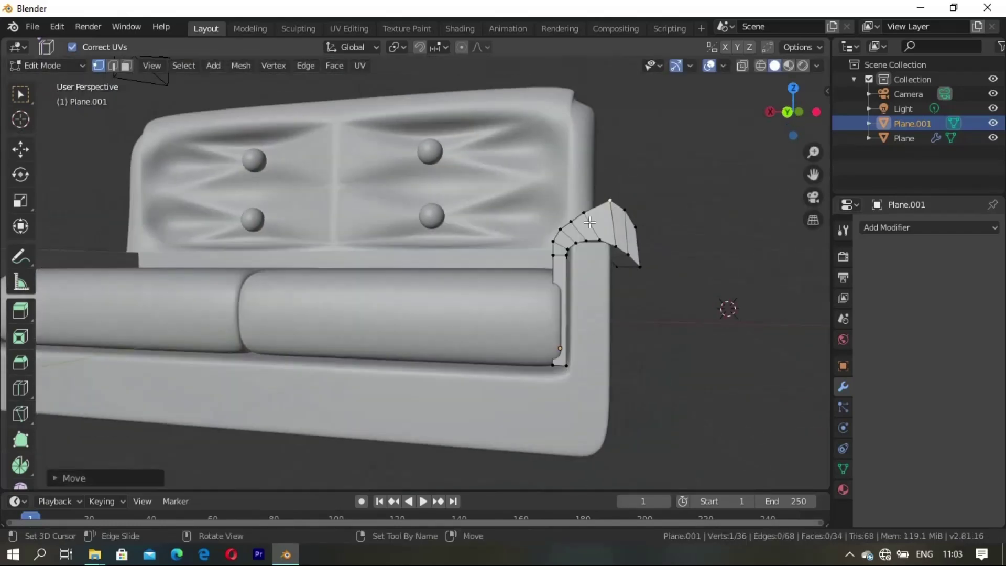
{"action": "key", "text": "g"}
{"action": "left_click", "coordinate": [592, 256]}
{"action": "middle_click_drag", "start_coordinate": [591, 256], "coordinate": [591, 315]}
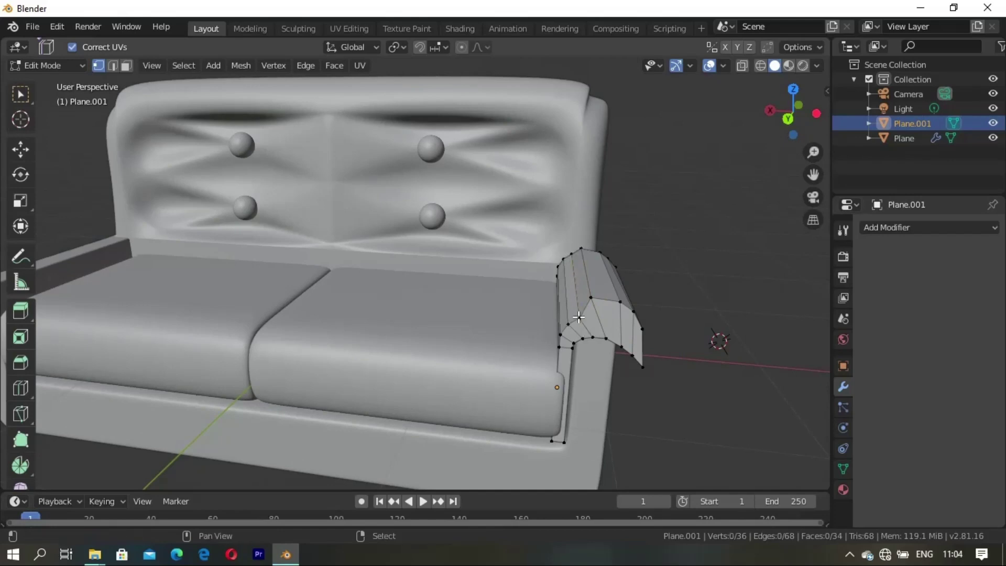
- Shape the armrest curl by lowering a front vertex and raising the top vertex
{"action": "left_click", "coordinate": [579, 317]}
{"action": "key", "text": "g"}
{"action": "left_click", "coordinate": [543, 295]}
{"action": "middle_click_drag", "start_coordinate": [542, 295], "coordinate": [571, 300]}
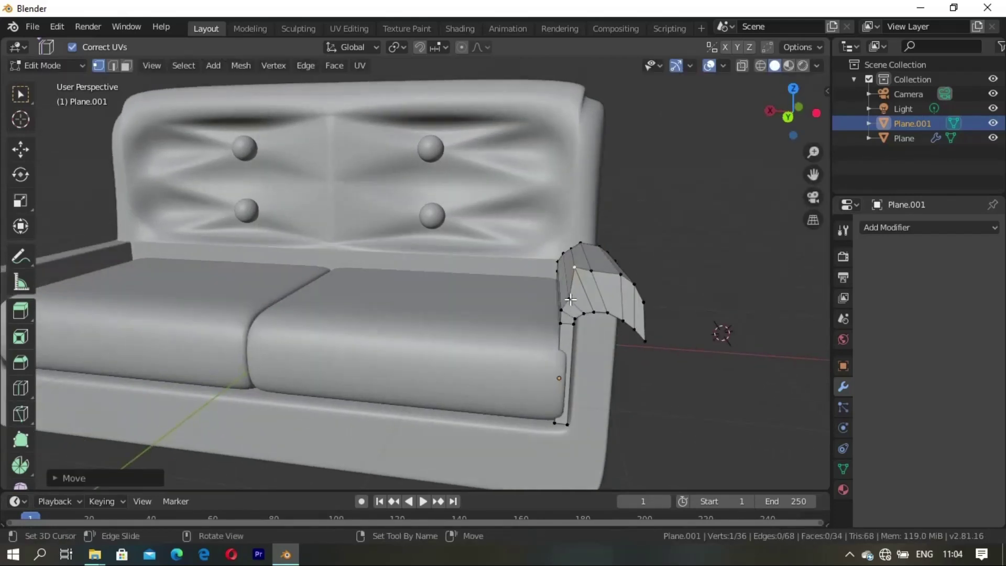
{"action": "key", "text": "g"}
{"action": "left_click", "coordinate": [576, 320]}
{"action": "middle_click_drag", "start_coordinate": [576, 319], "coordinate": [577, 289]}
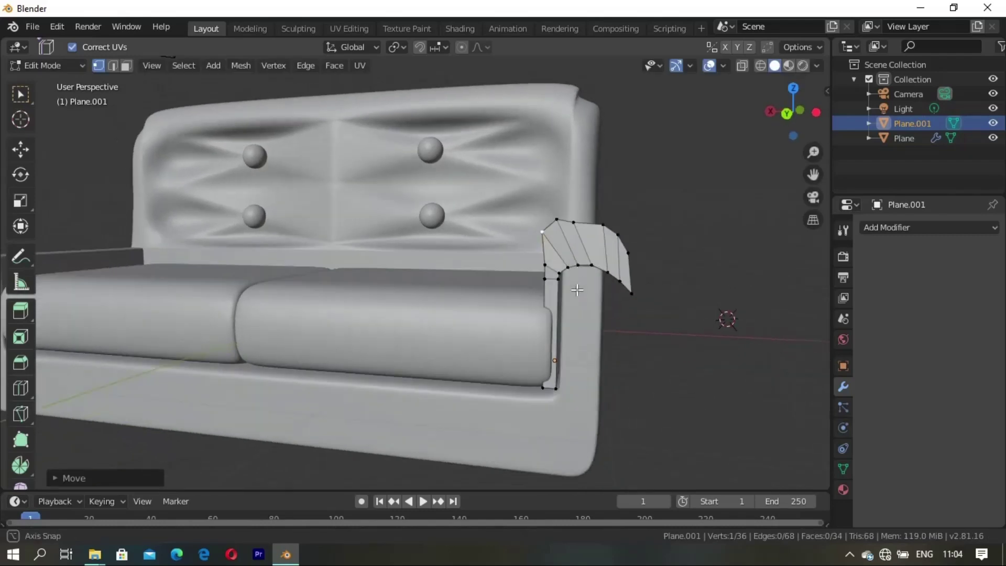
{"action": "key", "text": "g"}
{"action": "left_click", "coordinate": [574, 237]}
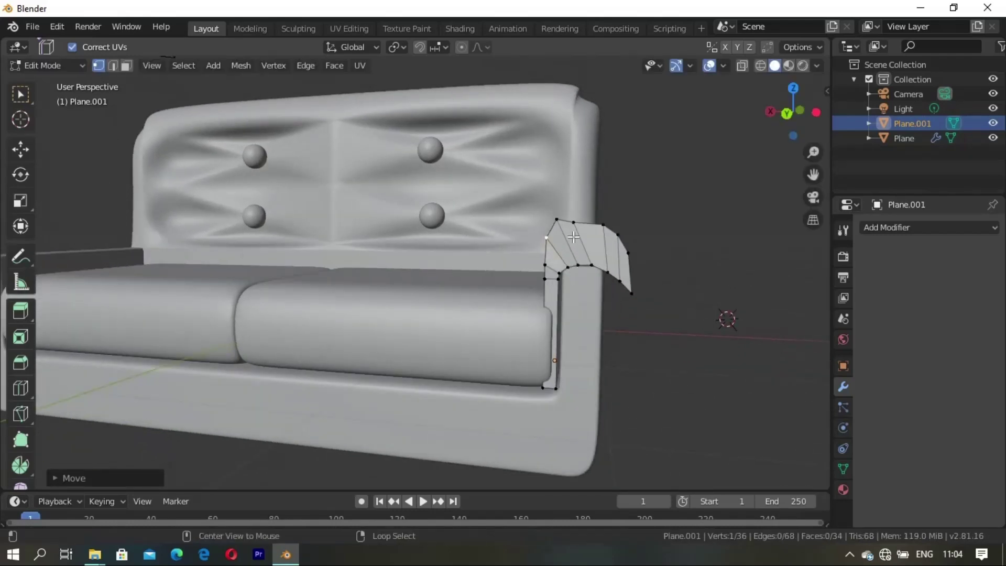
{"action": "key", "text": "g"}
{"action": "left_click", "coordinate": [597, 259]}
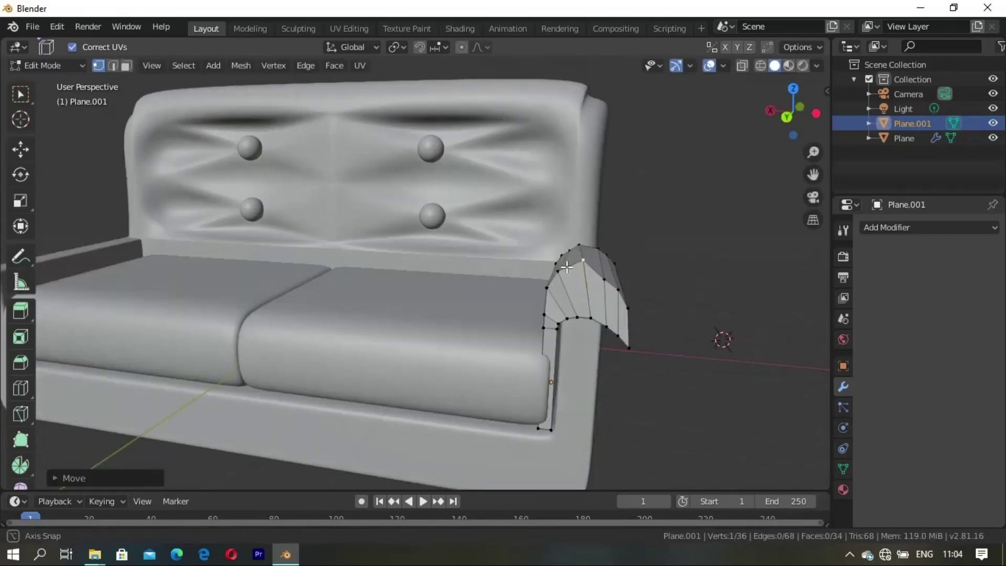
- Move another armrest vertex to round the curl, including a Z-constrained move
{"action": "middle_click_drag", "start_coordinate": [596, 259], "coordinate": [589, 359]}
{"action": "scroll", "coordinate": [539, 333], "scroll_direction": "down", "scroll_amount": 3}
{"action": "mouse_move", "coordinate": [540, 332]}
{"action": "middle_mouse_down"}
{"action": "mouse_move", "coordinate": [521, 285]}
{"action": "mouse_move", "coordinate": [549, 284]}
{"action": "mouse_move", "coordinate": [560, 315]}
{"action": "middle_mouse_up"}
{"action": "scroll", "coordinate": [549, 284], "scroll_direction": "up", "scroll_amount": 2}
{"action": "left_click", "coordinate": [539, 265]}
{"action": "key", "text": "g"}
{"action": "left_click", "coordinate": [551, 278]}
{"action": "key", "text": "g"}
{"action": "key", "text": "g"}
{"action": "key", "text": "g"}
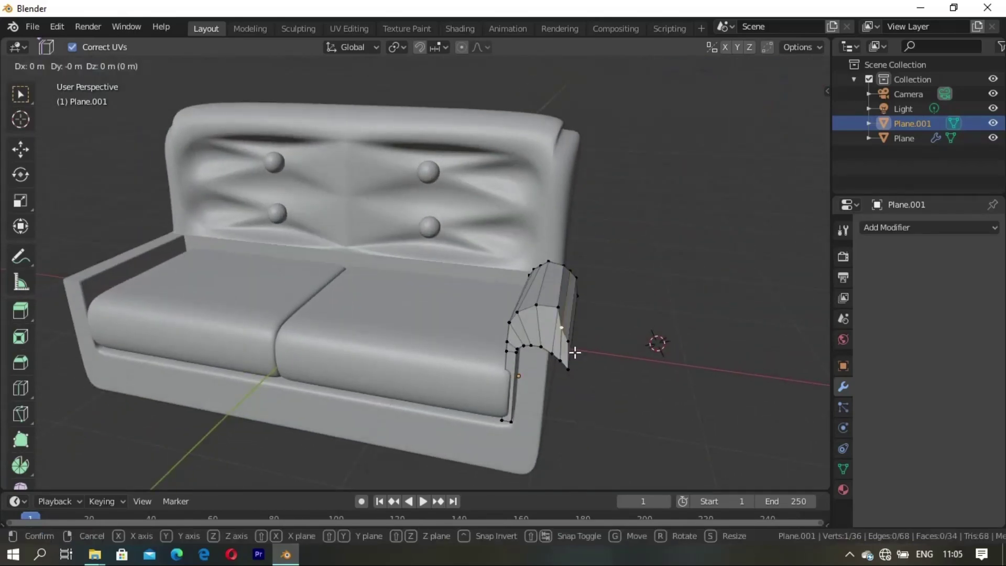
{"action": "key", "text": "z"}
{"action": "left_click", "coordinate": [585, 342]}
- Pull a further armrest vertex down and fine-tune its position
{"action": "middle_click_drag", "start_coordinate": [585, 342], "coordinate": [508, 350]}
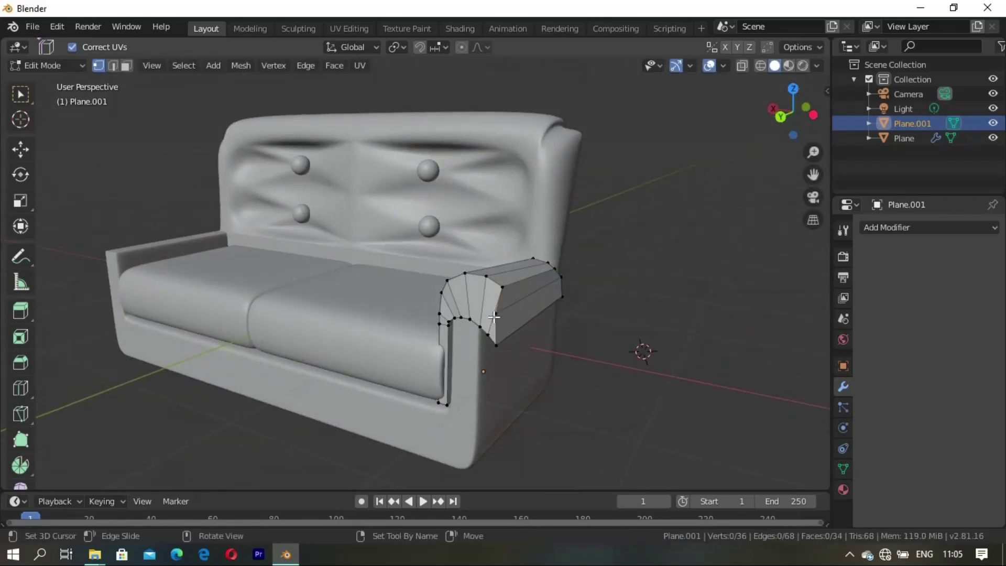
{"action": "left_click", "coordinate": [494, 316]}
{"action": "key", "text": "g"}
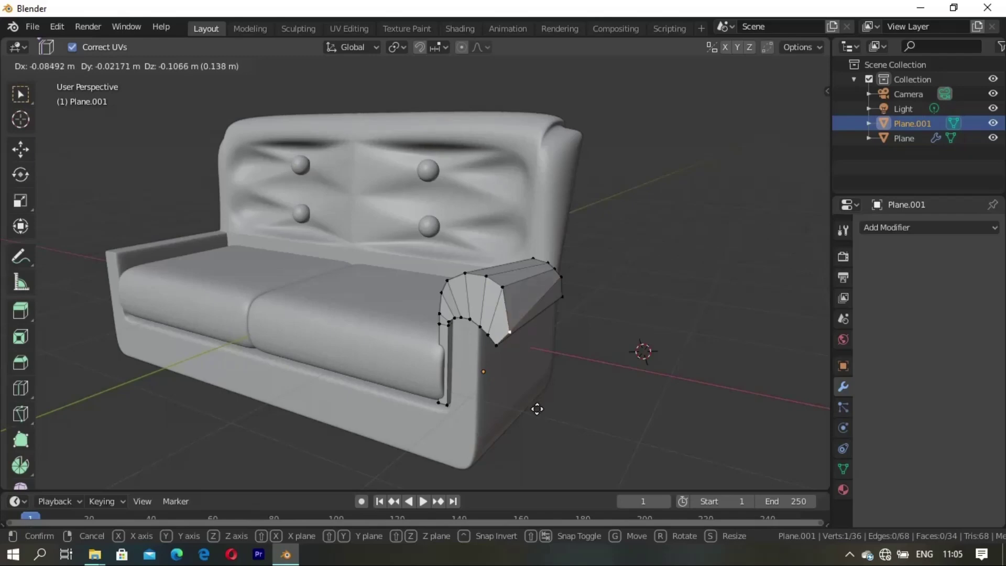
{"action": "left_click", "coordinate": [537, 409]}
{"action": "mouse_move", "coordinate": [537, 409]}
{"action": "middle_mouse_down"}
{"action": "mouse_move", "coordinate": [536, 310]}
{"action": "mouse_move", "coordinate": [566, 294]}
{"action": "middle_mouse_up"}
{"action": "scroll", "coordinate": [420, 337], "scroll_direction": "up", "scroll_amount": 5}
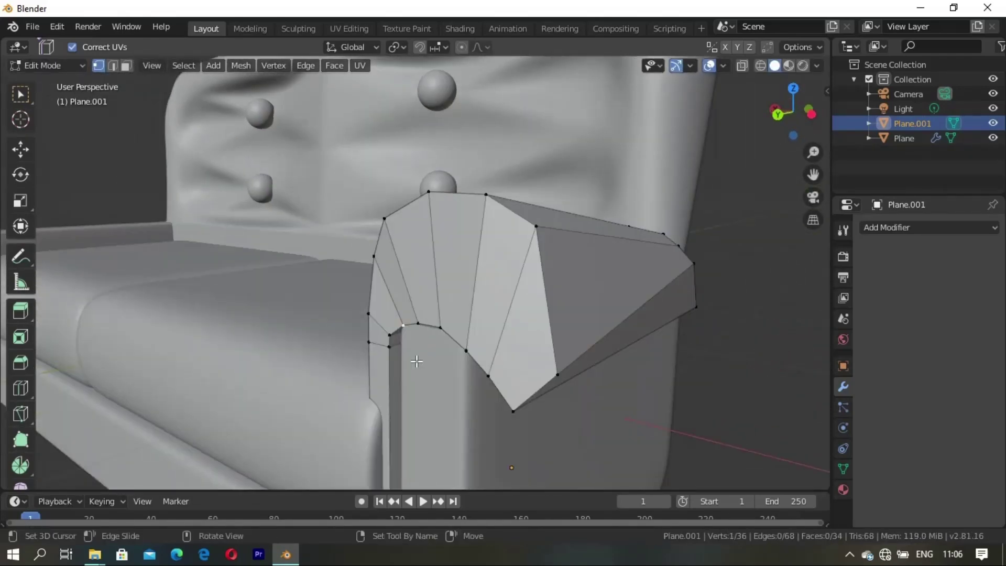
{"action": "key", "text": "g"}
{"action": "left_click", "coordinate": [415, 325]}
- Drag two adjacent armrest vertices downward to deepen the curl
{"action": "key", "text": "g"}
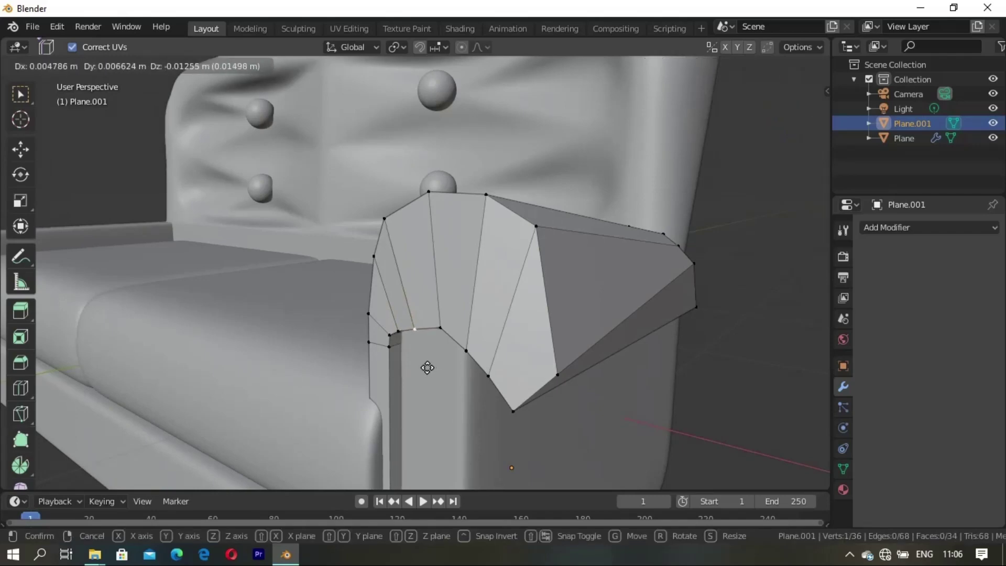
{"action": "left_click", "coordinate": [428, 367]}
{"action": "left_click", "coordinate": [440, 328]}
{"action": "key", "text": "g"}
{"action": "left_click", "coordinate": [435, 369]}
- Reposition a vertex on the armrest's outer edge to shape the scroll
{"action": "middle_click_drag", "start_coordinate": [435, 368], "coordinate": [533, 361]}
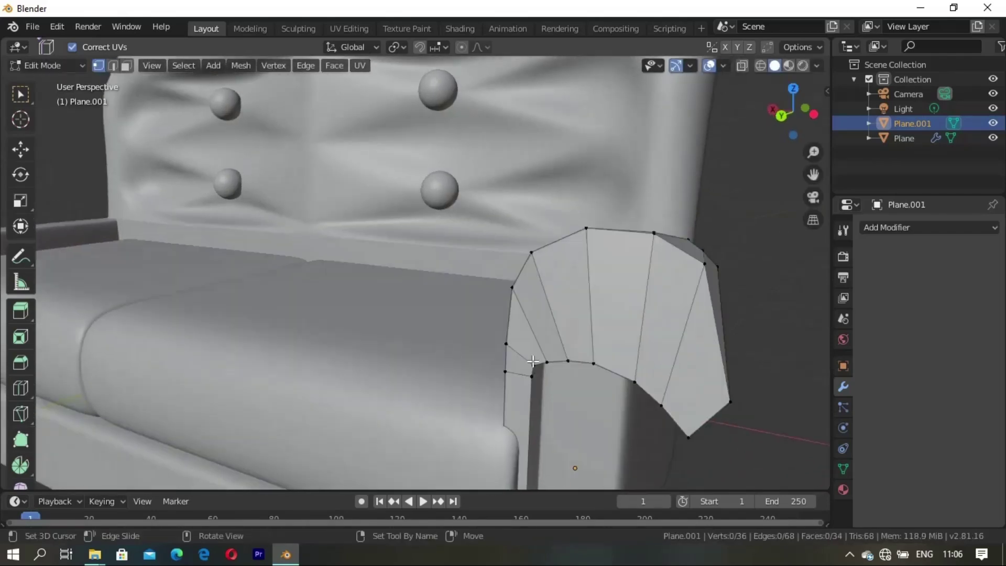
{"action": "left_click", "coordinate": [635, 382]}
{"action": "key", "text": "g"}
{"action": "left_click", "coordinate": [619, 404]}
{"action": "scroll", "coordinate": [618, 404], "scroll_direction": "down", "scroll_amount": 3}
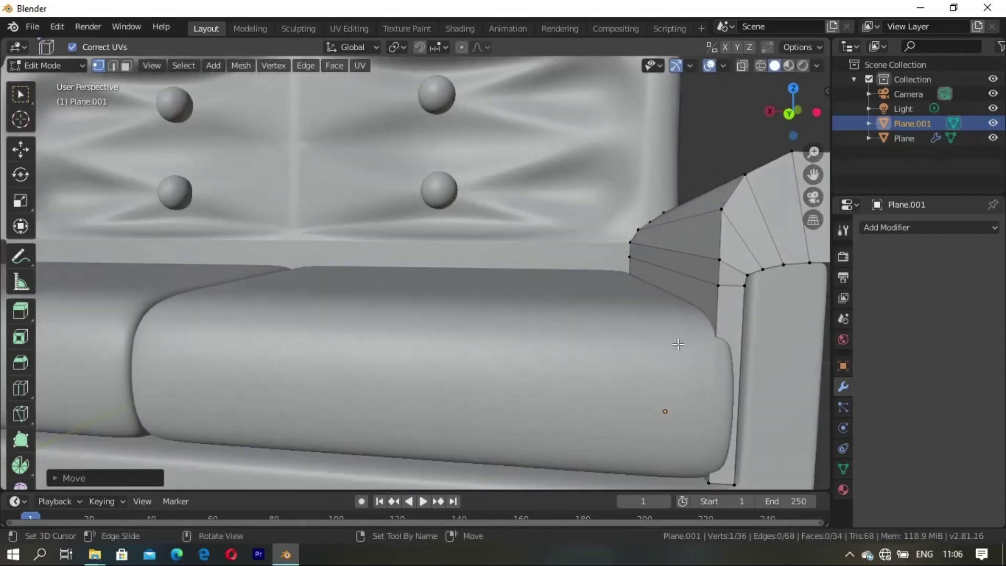
{"action": "scroll", "coordinate": [634, 308], "scroll_direction": "down", "scroll_amount": 2}
{"action": "key", "text": "g"}
{"action": "left_click", "coordinate": [629, 306]}
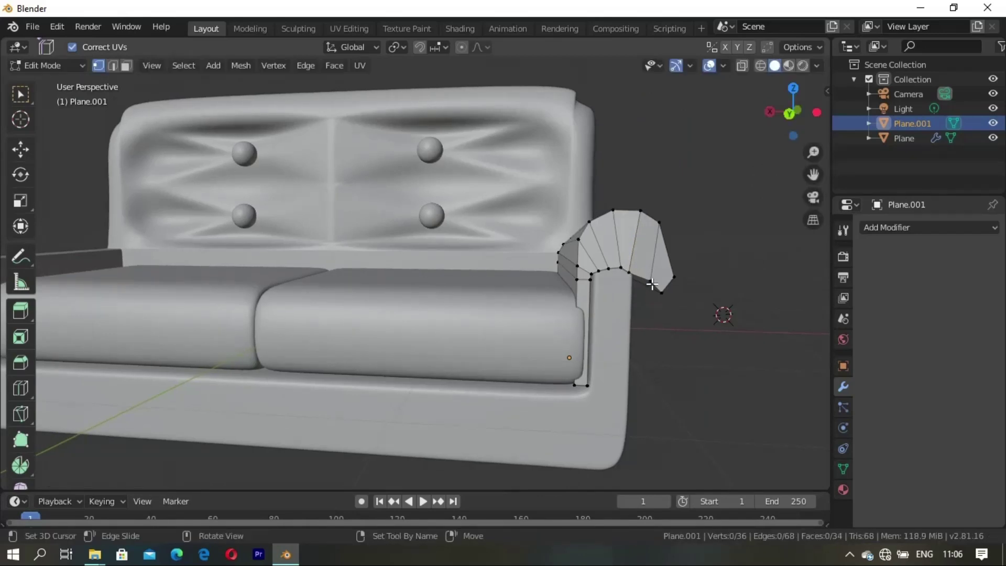
- Move the armrest tip vertex down and to the left
{"action": "left_click", "coordinate": [652, 284]}
{"action": "key", "text": "g"}
{"action": "left_click", "coordinate": [633, 318]}
{"action": "left_click", "coordinate": [662, 287]}
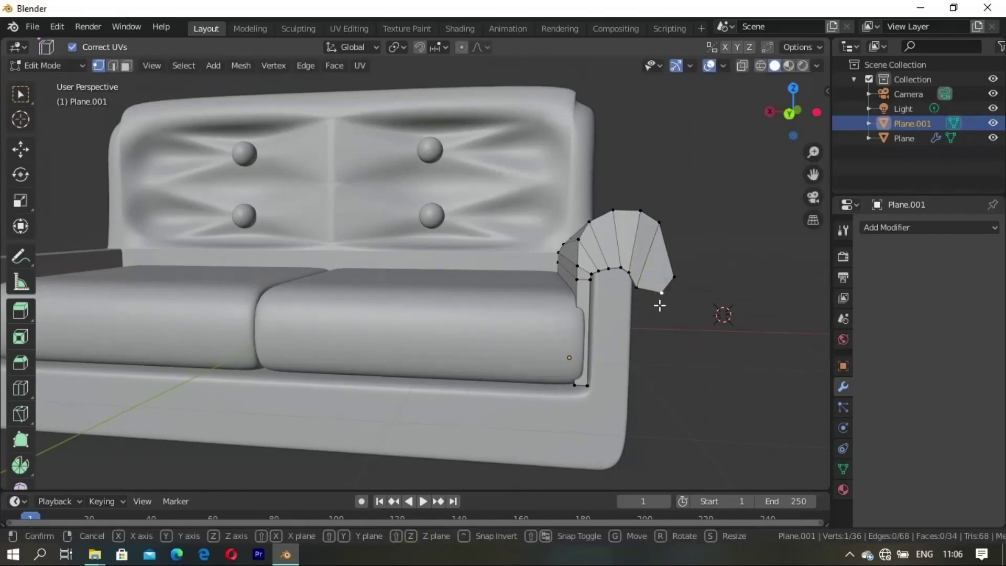
{"action": "left_click", "coordinate": [640, 309]}
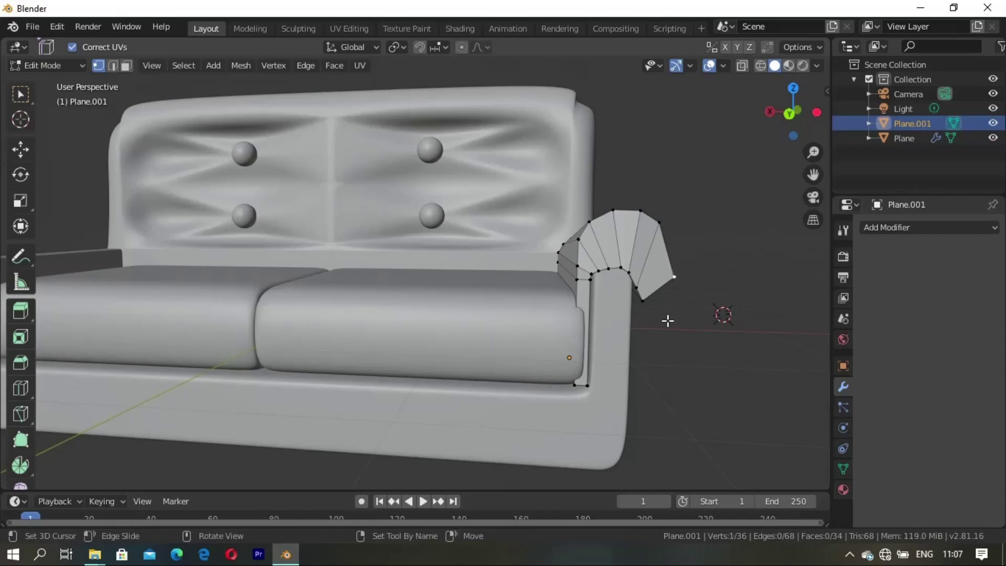
{"action": "key", "text": "g"}
{"action": "left_click", "coordinate": [661, 339]}
- Add an edge loop across the armrest
{"action": "mouse_move", "coordinate": [661, 339]}
{"action": "middle_mouse_down"}
{"action": "mouse_move", "coordinate": [616, 312]}
{"action": "mouse_move", "coordinate": [411, 299]}
{"action": "mouse_move", "coordinate": [436, 332]}
{"action": "mouse_move", "coordinate": [472, 314]}
{"action": "middle_mouse_up"}
{"action": "key", "text": "ctrl+r"}
{"action": "left_click", "coordinate": [411, 299]}
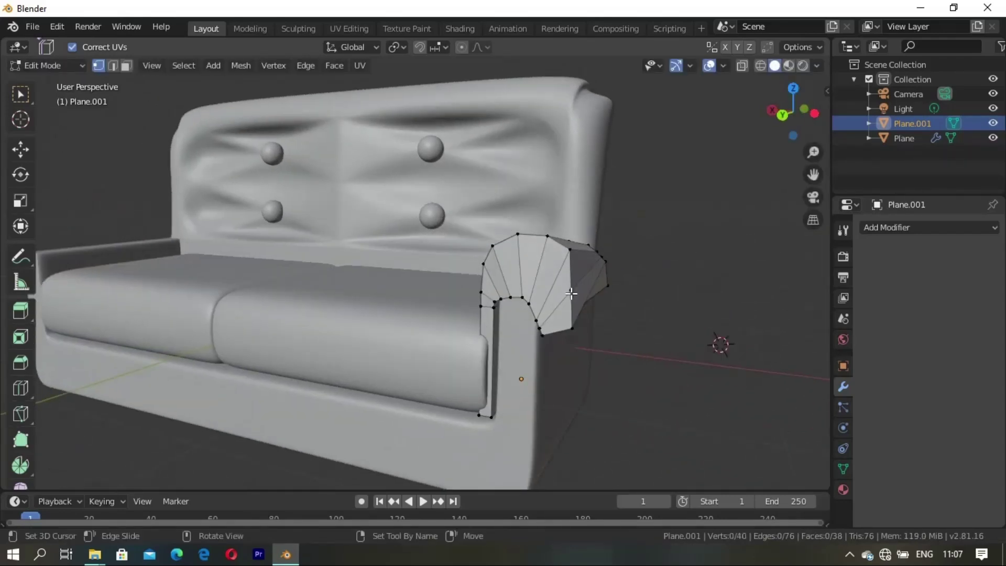
- Move a vertex on the armrest profile and adjust its position
{"action": "left_click", "coordinate": [570, 291]}
{"action": "key", "text": "g"}
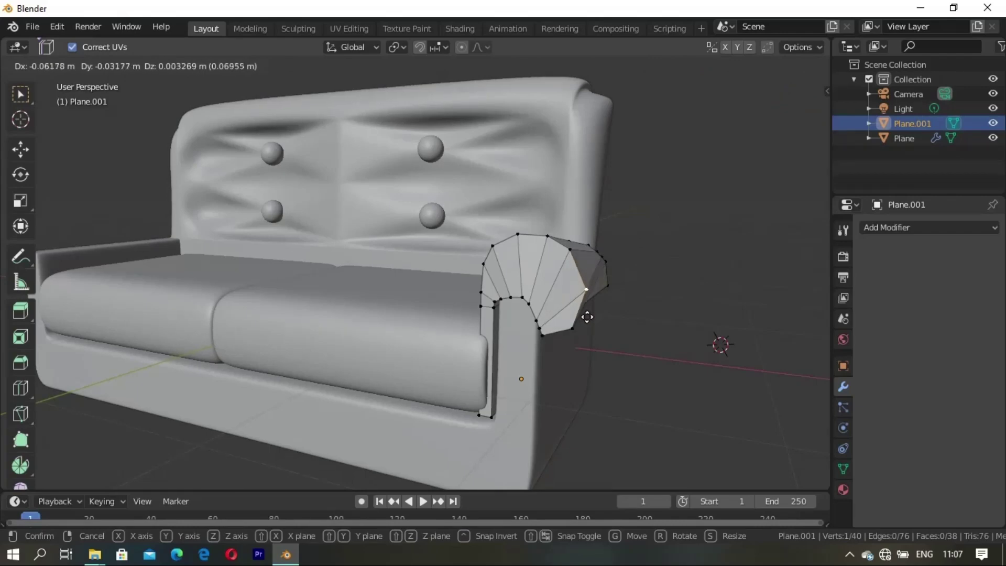
{"action": "left_click", "coordinate": [588, 317]}
{"action": "mouse_move", "coordinate": [577, 287]}
{"action": "middle_mouse_down"}
{"action": "mouse_move", "coordinate": [404, 260]}
{"action": "mouse_move", "coordinate": [547, 295]}
{"action": "mouse_move", "coordinate": [449, 359]}
{"action": "mouse_move", "coordinate": [364, 308]}
{"action": "mouse_move", "coordinate": [158, 270]}
{"action": "mouse_move", "coordinate": [259, 281]}
{"action": "mouse_move", "coordinate": [205, 303]}
{"action": "middle_mouse_up"}
{"action": "key", "text": "g"}
{"action": "left_click", "coordinate": [566, 321]}
{"action": "scroll", "coordinate": [566, 321], "scroll_direction": "down", "scroll_amount": 2}
- Try moving a pair of profile vertices, then a single one, cancelling each attempt
{"action": "left_click", "coordinate": [198, 266], "text": "shift"}
{"action": "key", "text": "g"}
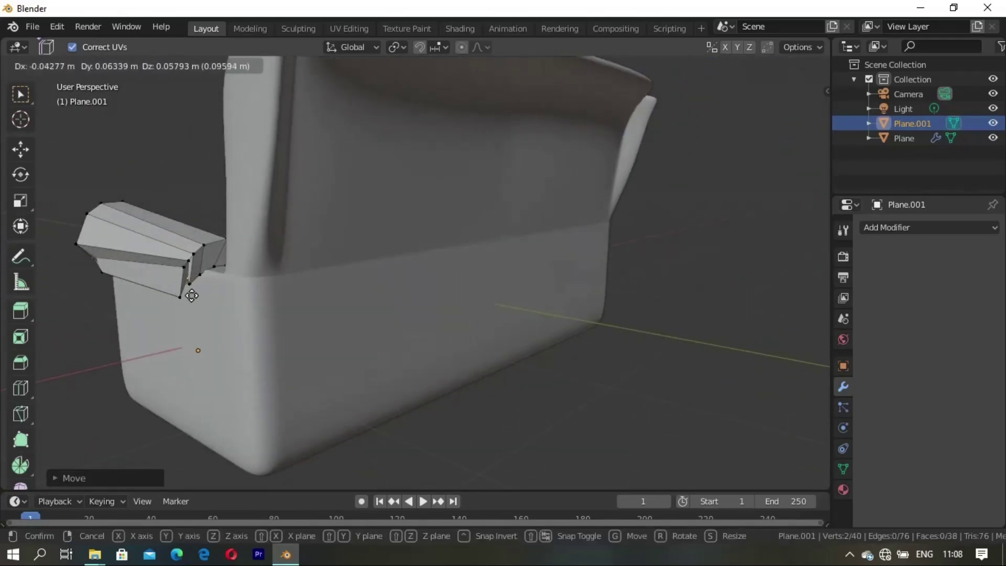
{"action": "right_click", "coordinate": [192, 306]}
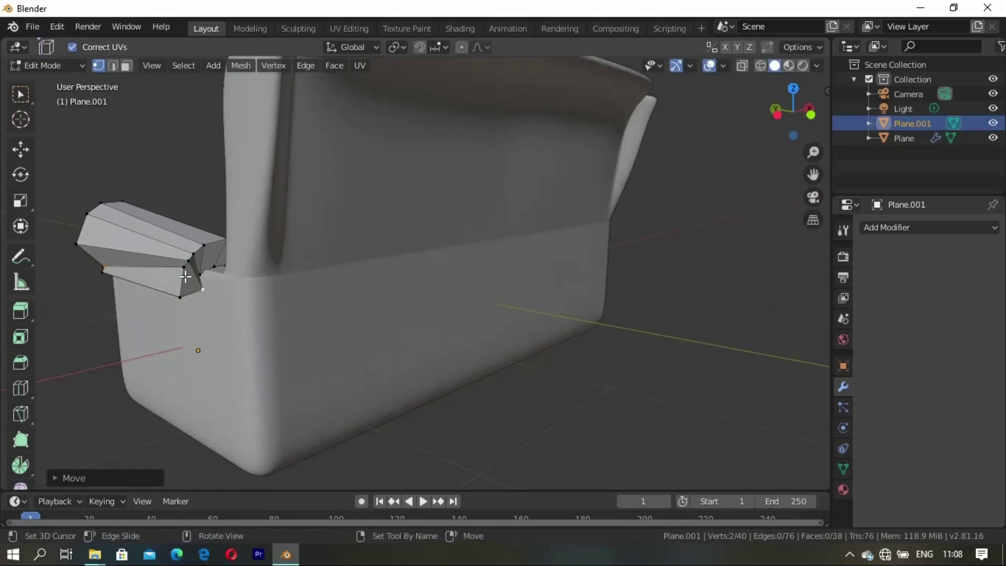
{"action": "left_click", "coordinate": [188, 261]}
{"action": "key", "text": "g"}
{"action": "right_click", "coordinate": [211, 283]}
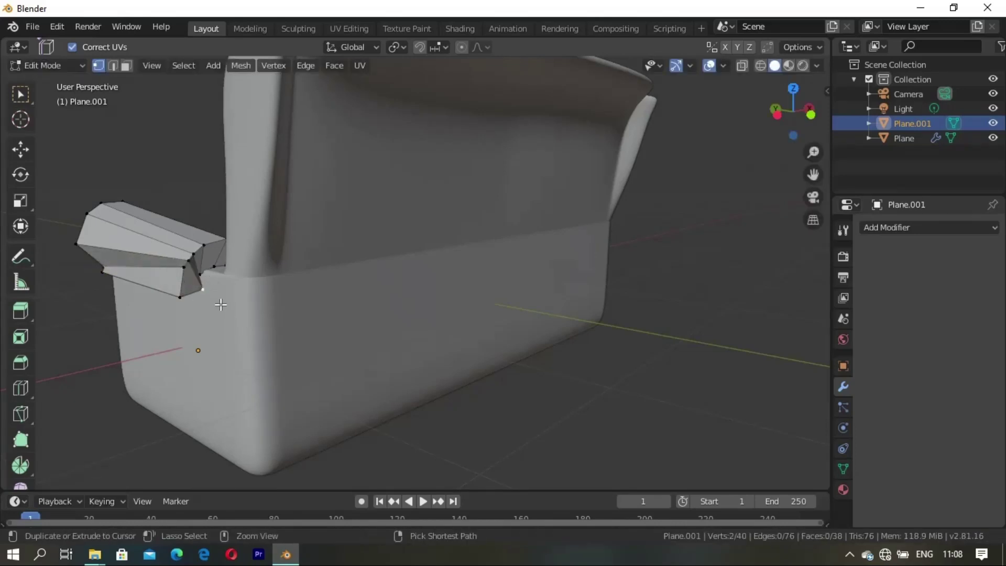
{"action": "middle_click_drag", "start_coordinate": [220, 305], "coordinate": [193, 212]}
{"action": "key", "text": "g"}
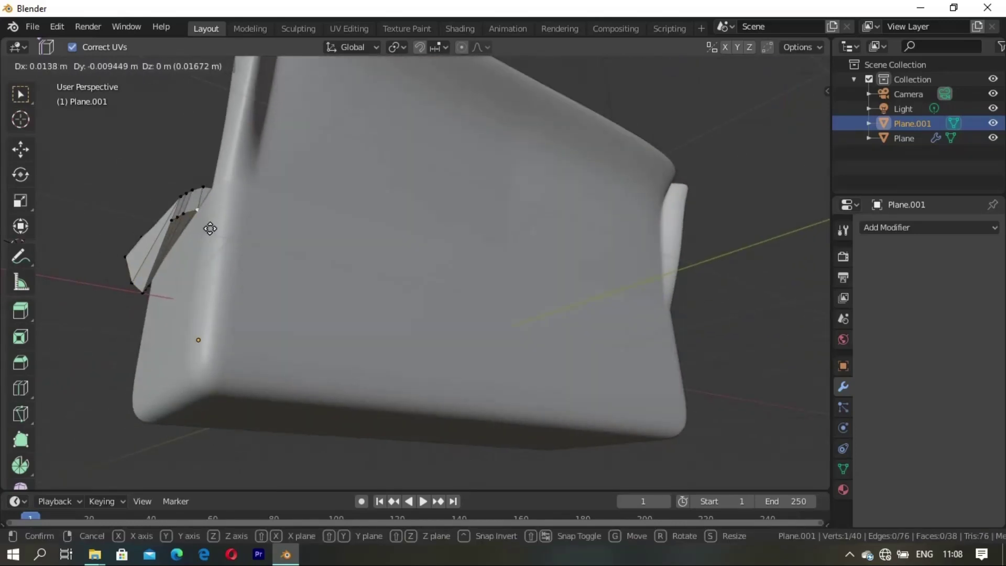
{"action": "right_click", "coordinate": [209, 226]}
- Nudge the selected profile vertex into place, then return to Object Mode
{"action": "key", "text": "g"}
{"action": "left_click", "coordinate": [205, 226]}
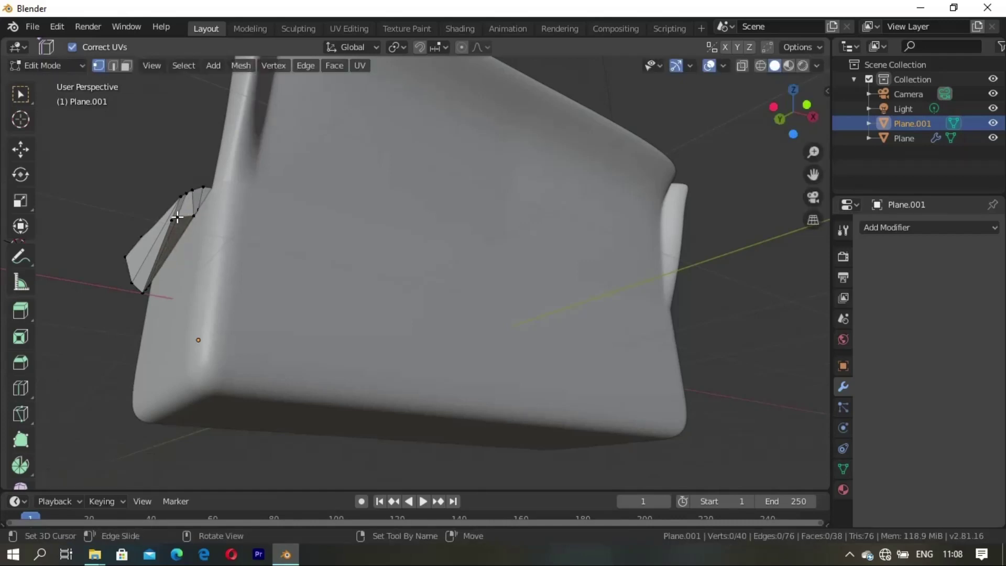
{"action": "key", "text": "g"}
{"action": "left_click", "coordinate": [173, 221]}
{"action": "key", "text": "g"}
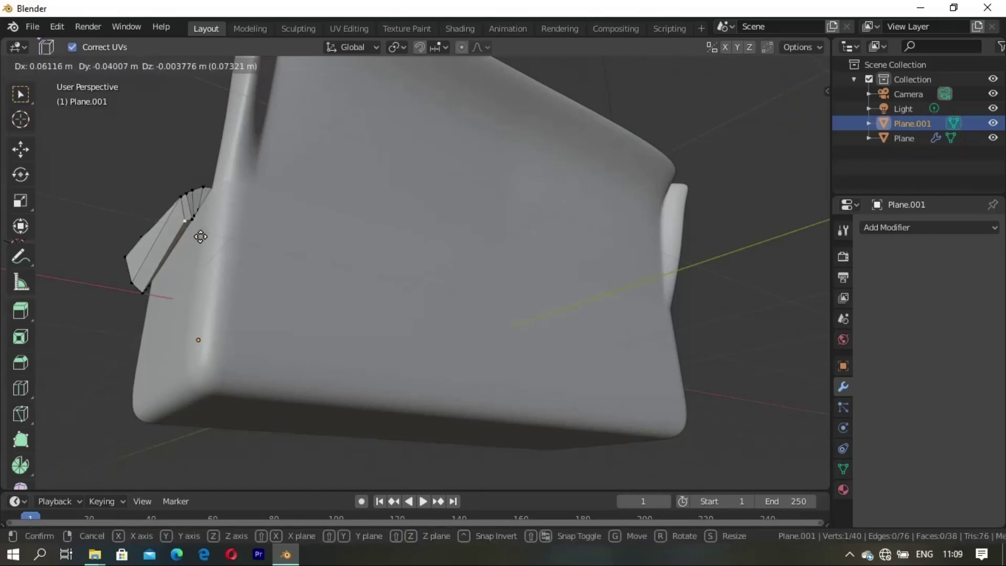
{"action": "left_click", "coordinate": [200, 236]}
{"action": "mouse_move", "coordinate": [200, 236]}
{"action": "middle_mouse_down"}
{"action": "mouse_move", "coordinate": [49, 404]}
{"action": "mouse_move", "coordinate": [387, 348]}
{"action": "mouse_move", "coordinate": [494, 311]}
{"action": "mouse_move", "coordinate": [379, 274]}
{"action": "mouse_move", "coordinate": [341, 300]}
{"action": "mouse_move", "coordinate": [423, 317]}
{"action": "mouse_move", "coordinate": [421, 347]}
{"action": "mouse_move", "coordinate": [448, 294]}
{"action": "mouse_move", "coordinate": [509, 271]}
{"action": "mouse_move", "coordinate": [370, 283]}
{"action": "mouse_move", "coordinate": [350, 357]}
{"action": "mouse_move", "coordinate": [380, 388]}
{"action": "mouse_move", "coordinate": [370, 363]}
{"action": "mouse_move", "coordinate": [409, 367]}
{"action": "middle_mouse_up"}
{"action": "scroll", "coordinate": [494, 311], "scroll_direction": "down", "scroll_amount": 1}
{"action": "key", "text": "Tab"}
- Give the armrest a level-1 Subdivision Surface modifier
{"action": "left_click", "coordinate": [928, 227]}
{"action": "key", "text": "ctrl+1"}
{"action": "mouse_move", "coordinate": [628, 390]}
{"action": "middle_mouse_down"}
{"action": "mouse_move", "coordinate": [504, 395]}
{"action": "mouse_move", "coordinate": [489, 348]}
{"action": "middle_mouse_up"}
- Add loop cuts near the armrest's ends to tighten the smoothed roll
{"action": "key", "text": "Tab"}
{"action": "left_click_drag", "start_coordinate": [528, 312], "coordinate": [480, 360]}
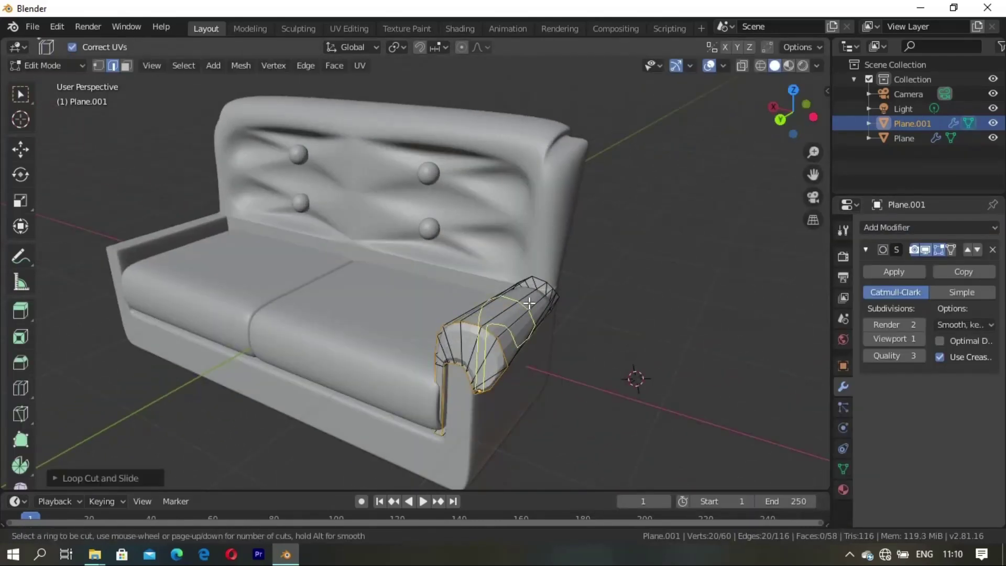
{"action": "left_click_drag", "start_coordinate": [529, 303], "coordinate": [508, 334]}
{"action": "key", "text": "Tab"}
{"action": "key", "text": "Tab"}
{"action": "mouse_move", "coordinate": [566, 354]}
{"action": "middle_mouse_down"}
{"action": "mouse_move", "coordinate": [517, 341]}
{"action": "mouse_move", "coordinate": [518, 304]}
{"action": "middle_mouse_up"}
{"action": "left_click_drag", "start_coordinate": [518, 304], "coordinate": [509, 278]}
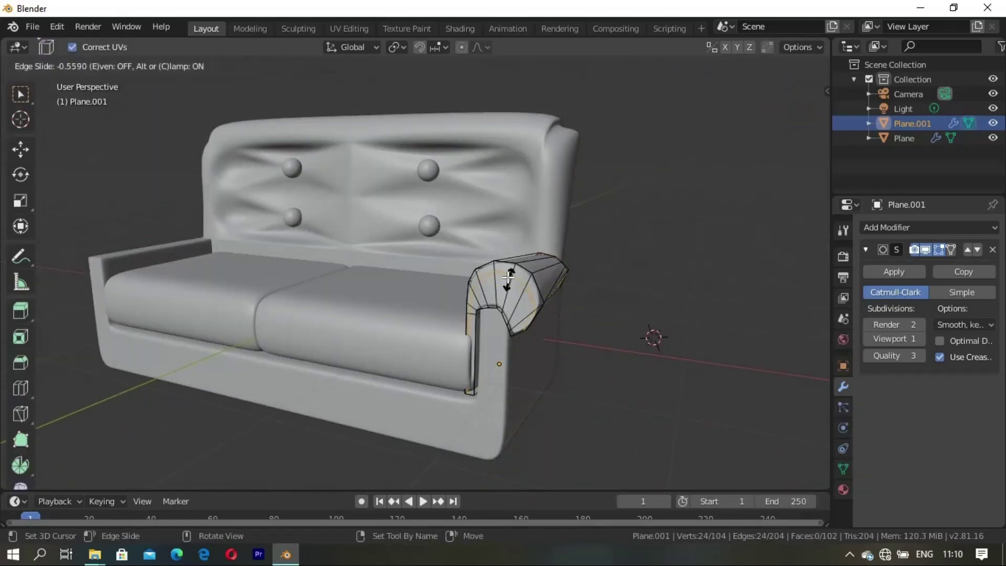
{"action": "left_click", "coordinate": [498, 310]}
{"action": "key", "text": "Tab"}
- Move the armrest object into position beside the sofa body
{"action": "mouse_move", "coordinate": [561, 318]}
{"action": "middle_mouse_down"}
{"action": "mouse_move", "coordinate": [536, 306]}
{"action": "mouse_move", "coordinate": [381, 327]}
{"action": "mouse_move", "coordinate": [511, 326]}
{"action": "mouse_move", "coordinate": [466, 316]}
{"action": "mouse_move", "coordinate": [548, 303]}
{"action": "mouse_move", "coordinate": [458, 359]}
{"action": "mouse_move", "coordinate": [445, 410]}
{"action": "mouse_move", "coordinate": [570, 328]}
{"action": "mouse_move", "coordinate": [498, 334]}
{"action": "mouse_move", "coordinate": [538, 363]}
{"action": "middle_mouse_up"}
{"action": "left_click", "coordinate": [536, 302]}
{"action": "key", "text": "g"}
{"action": "left_click", "coordinate": [462, 357]}
{"action": "left_click", "coordinate": [445, 410]}
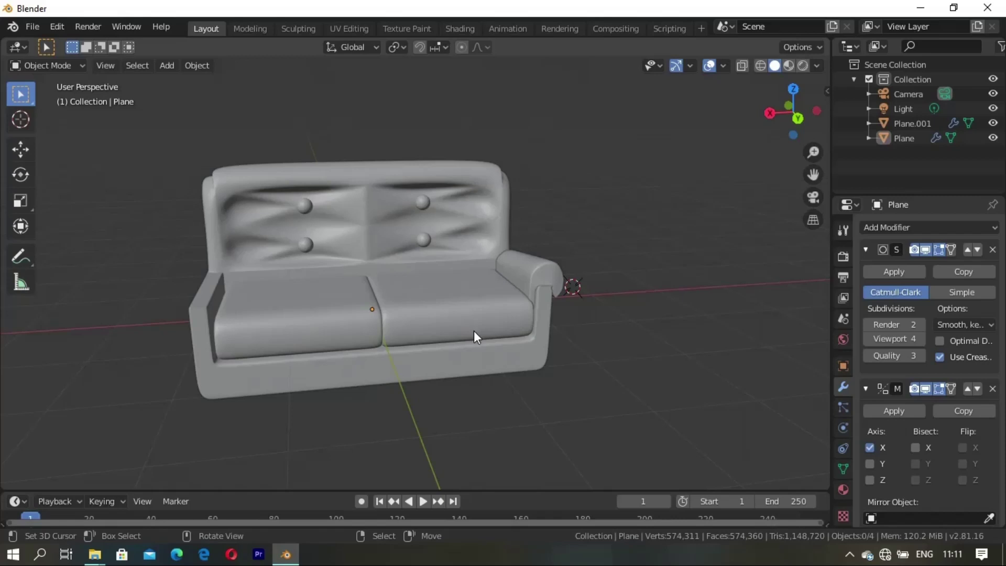
- Move the right armrest along Y so it sits snugly on the sofa's right end
{"action": "mouse_move", "coordinate": [473, 331]}
{"action": "middle_mouse_down"}
{"action": "mouse_move", "coordinate": [458, 354]}
{"action": "mouse_move", "coordinate": [445, 346]}
{"action": "middle_mouse_up"}
{"action": "scroll", "coordinate": [526, 395], "scroll_direction": "up", "scroll_amount": 2}
{"action": "mouse_move", "coordinate": [526, 393]}
{"action": "middle_mouse_down"}
{"action": "mouse_move", "coordinate": [563, 368]}
{"action": "mouse_move", "coordinate": [526, 331]}
{"action": "mouse_move", "coordinate": [555, 360]}
{"action": "mouse_move", "coordinate": [521, 368]}
{"action": "middle_mouse_up"}
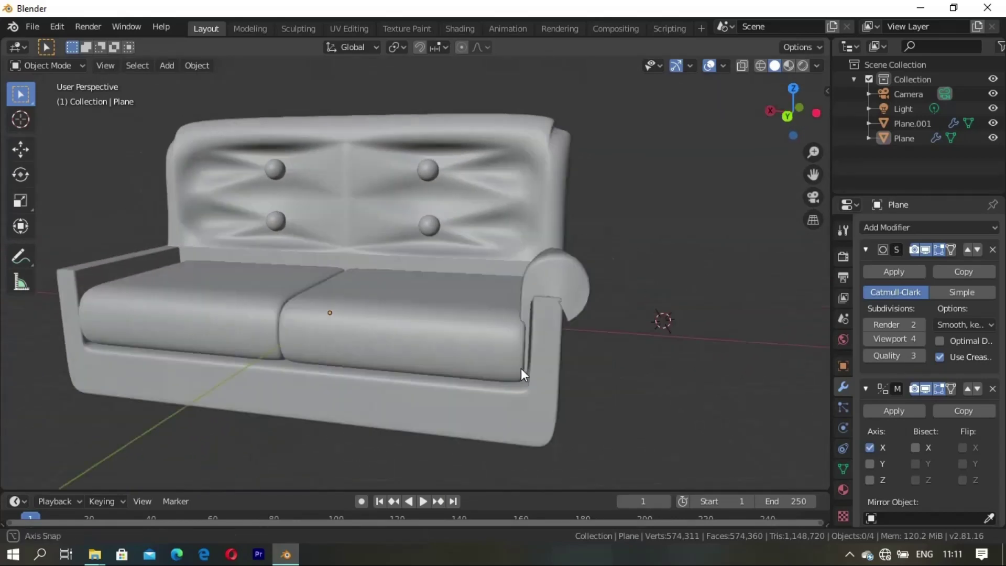
{"action": "left_click", "coordinate": [508, 354]}
{"action": "key", "text": "g"}
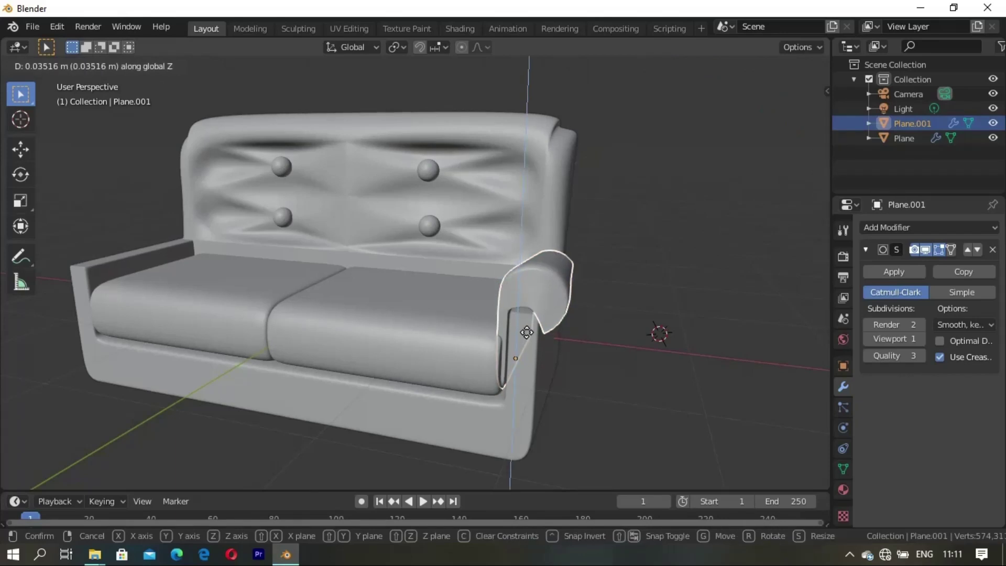
{"action": "key", "text": "Escape"}
{"action": "mouse_move", "coordinate": [525, 334]}
{"action": "middle_mouse_down"}
{"action": "mouse_move", "coordinate": [647, 285]}
{"action": "mouse_move", "coordinate": [583, 306]}
{"action": "middle_mouse_up"}
{"action": "key", "text": "g"}
{"action": "key", "text": "y"}
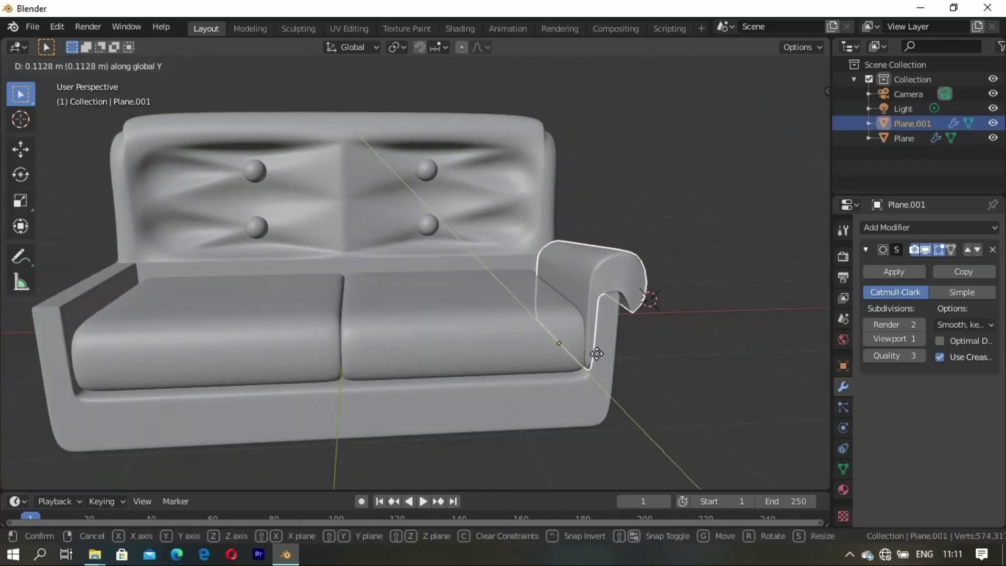
{"action": "key", "text": "Escape"}
- Fine-tune the armrest's position and orbit around to check its fit
{"action": "middle_click_drag", "start_coordinate": [597, 351], "coordinate": [452, 318]}
{"action": "key", "text": "g"}
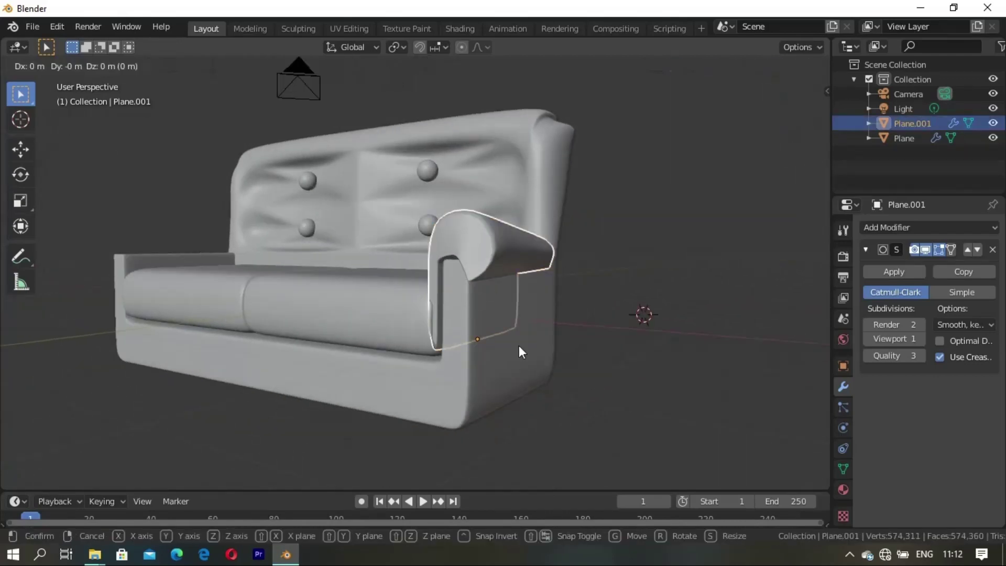
{"action": "key", "text": "Escape"}
{"action": "mouse_move", "coordinate": [522, 344]}
{"action": "middle_mouse_down"}
{"action": "mouse_move", "coordinate": [575, 272]}
{"action": "mouse_move", "coordinate": [352, 331]}
{"action": "mouse_move", "coordinate": [244, 284]}
{"action": "mouse_move", "coordinate": [338, 299]}
{"action": "middle_mouse_up"}
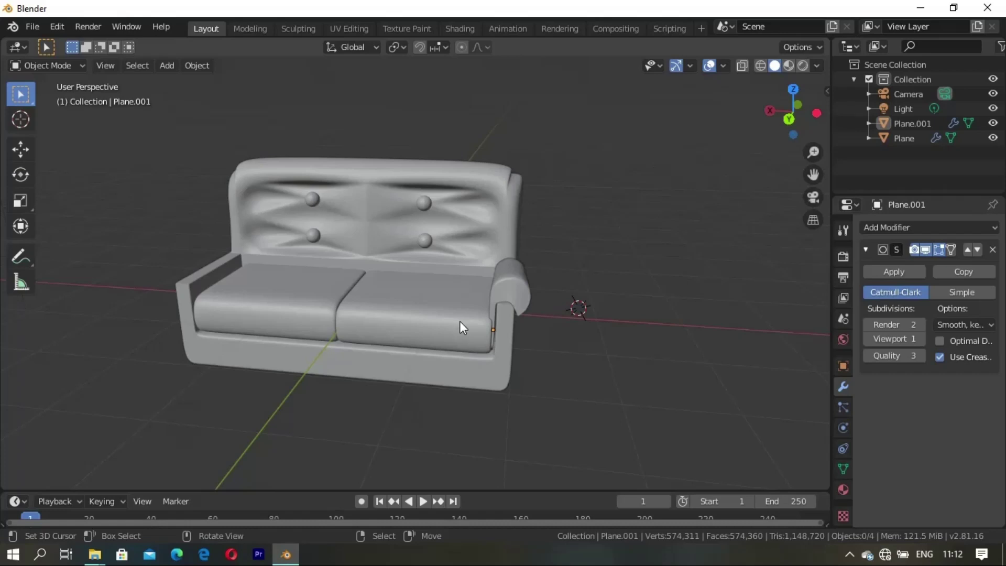
{"action": "mouse_move", "coordinate": [460, 321]}
{"action": "middle_mouse_down"}
{"action": "mouse_move", "coordinate": [455, 301]}
{"action": "mouse_move", "coordinate": [444, 337]}
{"action": "mouse_move", "coordinate": [480, 294]}
{"action": "middle_mouse_up"}
- Stack a second Subdivision Surface modifier on the armrest with viewport level 3
{"action": "left_click", "coordinate": [480, 294]}
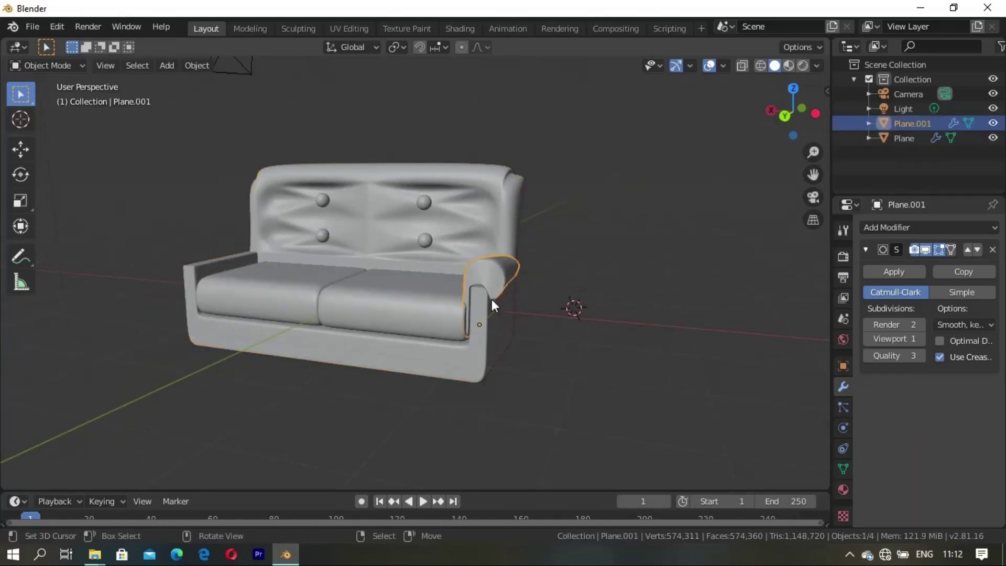
{"action": "key", "text": "Tab"}
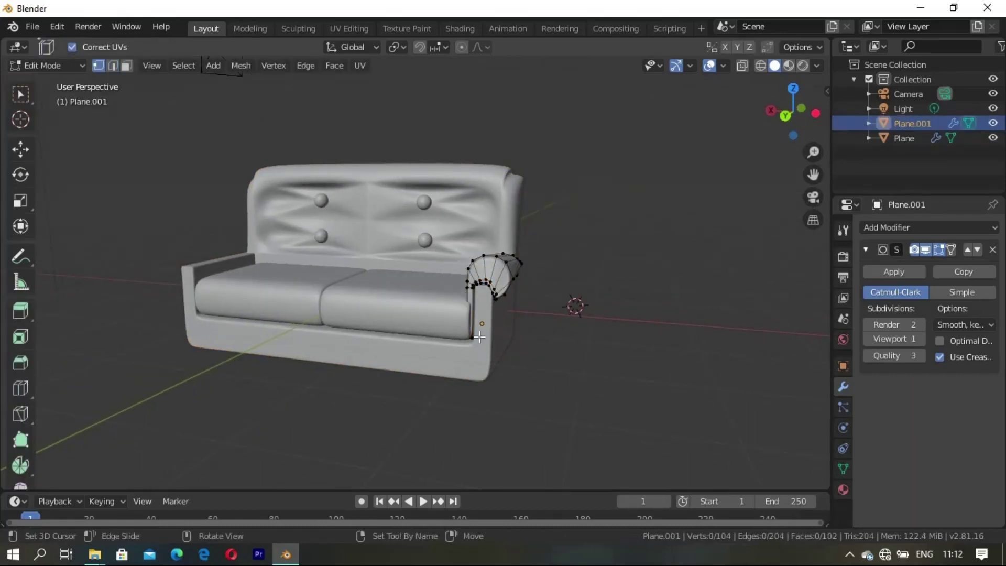
{"action": "middle_click_drag", "start_coordinate": [479, 340], "coordinate": [602, 311]}
{"action": "key", "text": "Tab"}
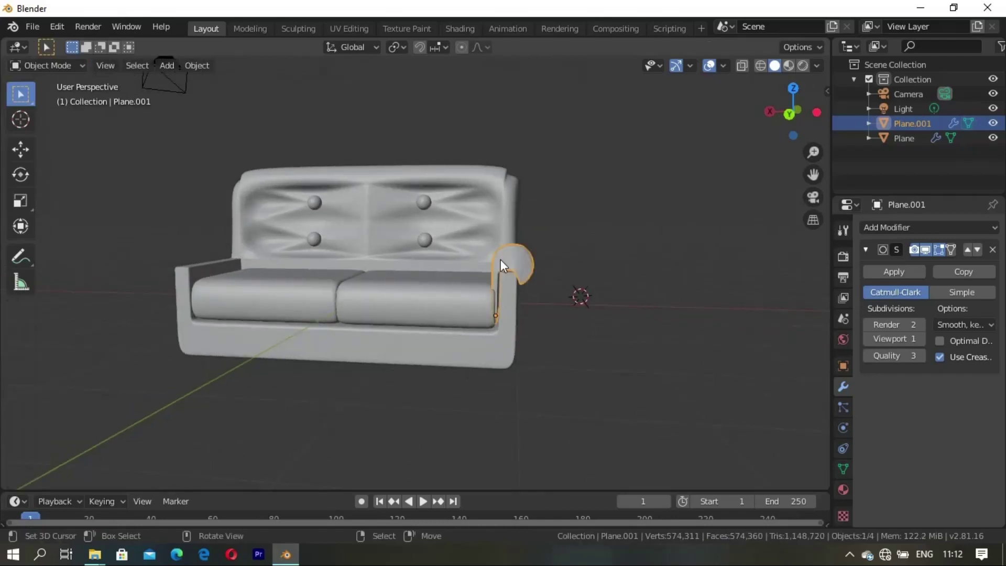
{"action": "left_click", "coordinate": [930, 227]}
{"action": "left_click", "coordinate": [681, 453]}
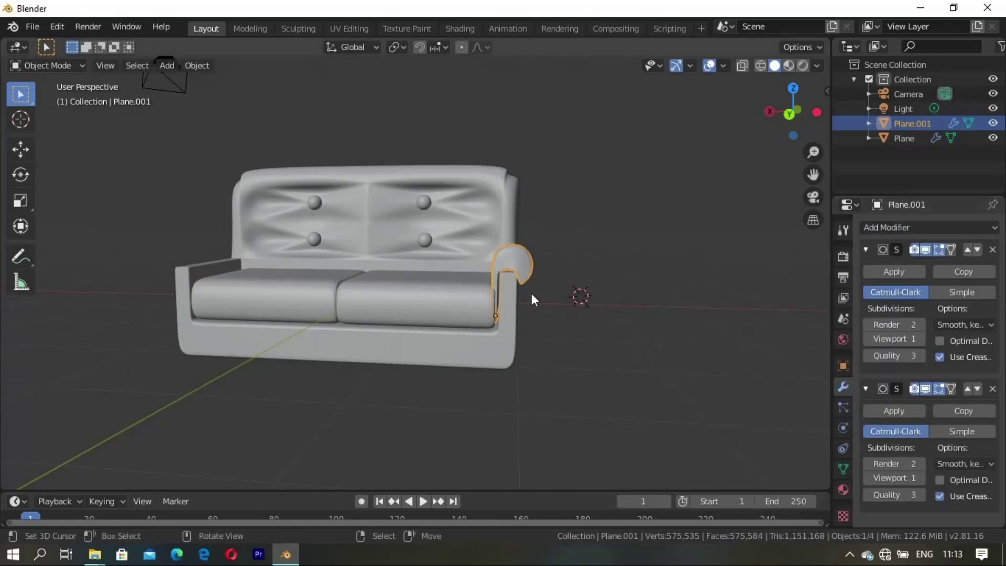
{"action": "key", "text": "Tab"}
{"action": "left_click_drag", "start_coordinate": [914, 478], "coordinate": [924, 478]}
- Duplicate the right armrest along X to the sofa's left side and rotate it
{"action": "key", "text": "Tab"}
{"action": "mouse_move", "coordinate": [679, 363]}
{"action": "middle_mouse_down"}
{"action": "mouse_move", "coordinate": [484, 358]}
{"action": "mouse_move", "coordinate": [542, 309]}
{"action": "mouse_move", "coordinate": [553, 353]}
{"action": "middle_mouse_up"}
{"action": "key", "text": "shift+d"}
{"action": "key", "text": "x"}
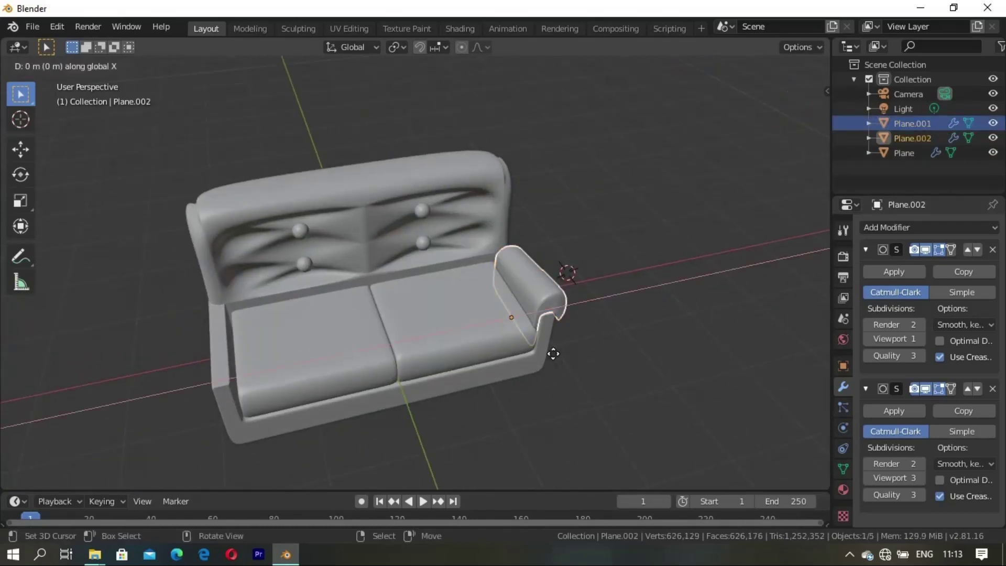
{"action": "left_click", "coordinate": [145, 386]}
{"action": "key", "text": "shift+space"}
{"action": "key", "text": "t"}
{"action": "mouse_move", "coordinate": [182, 359]}
{"action": "left_mouse_down"}
{"action": "mouse_move", "coordinate": [222, 385]}
{"action": "mouse_move", "coordinate": [275, 344]}
{"action": "left_mouse_up"}
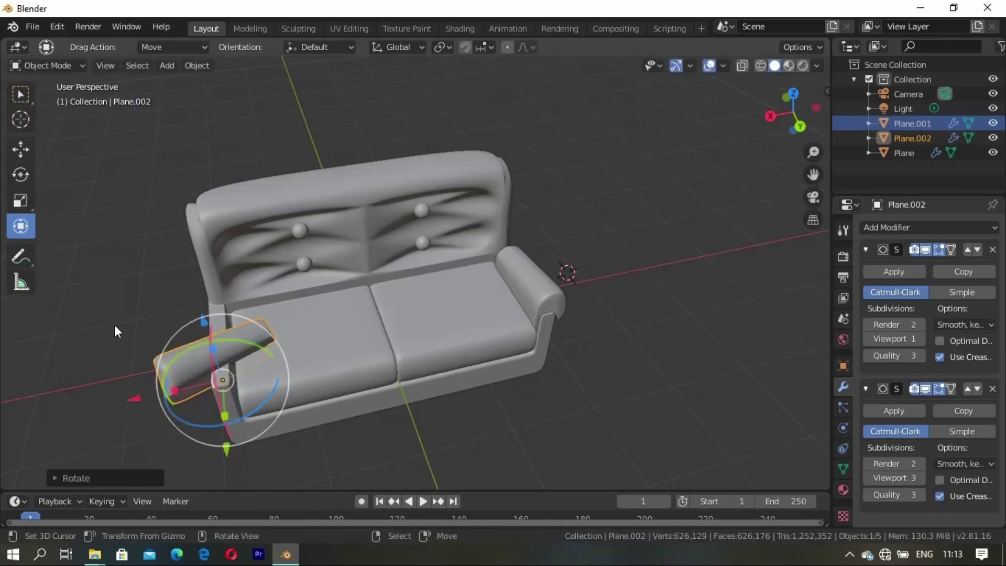
{"action": "left_click", "coordinate": [129, 361]}
- Undo that copy and duplicate the armrest along X to the left end again
{"action": "key", "text": "ctrl+z"}
{"action": "key", "text": "ctrl+z"}
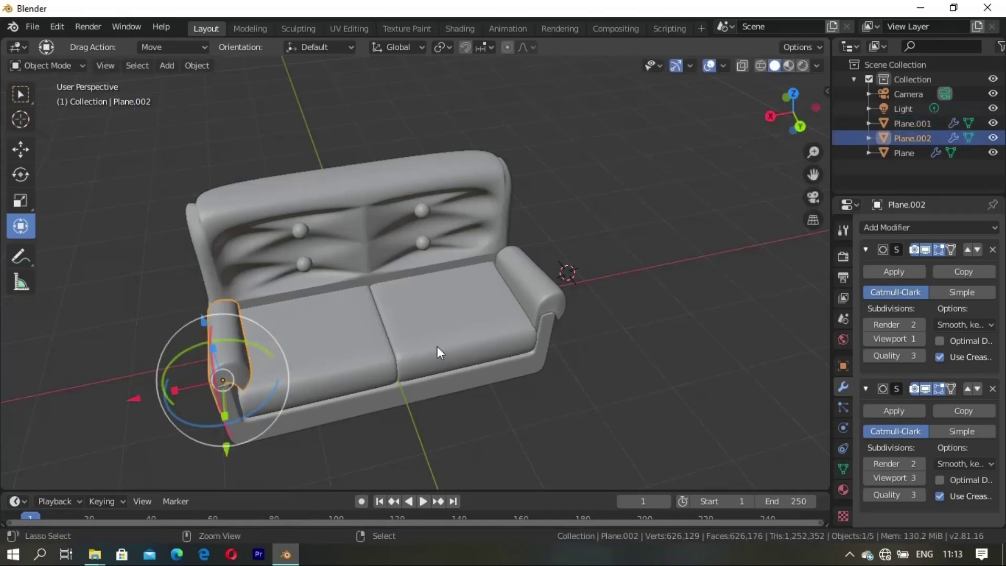
{"action": "key", "text": "ctrl+z"}
{"action": "key", "text": "ctrl+z"}
{"action": "key", "text": "w"}
{"action": "middle_click_drag", "start_coordinate": [545, 319], "coordinate": [477, 363]}
{"action": "key", "text": "shift+d"}
{"action": "key", "text": "x"}
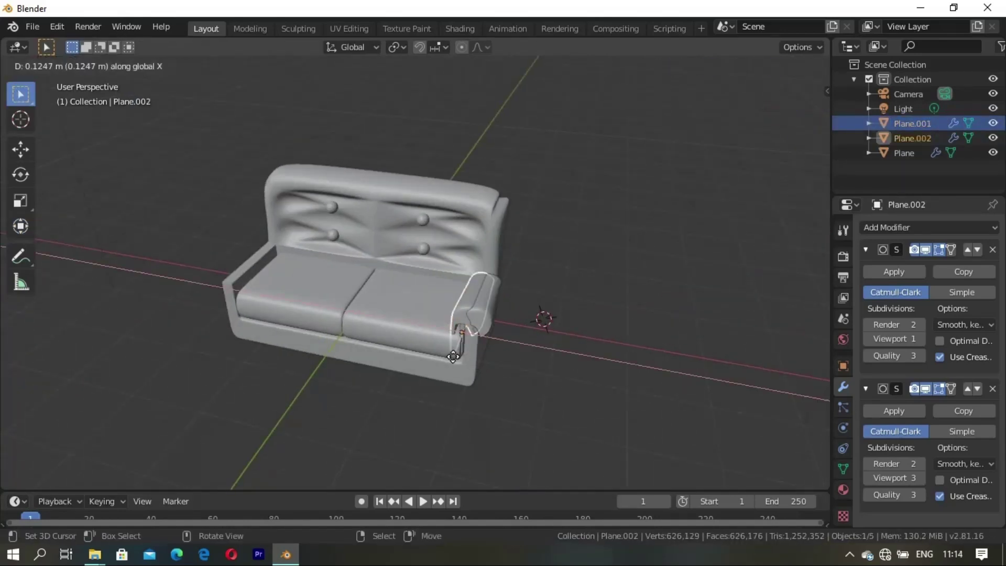
{"action": "left_click", "coordinate": [236, 361]}
- Undo the second copy and make a fresh duplicate of the right armrest
{"action": "left_click", "coordinate": [21, 227]}
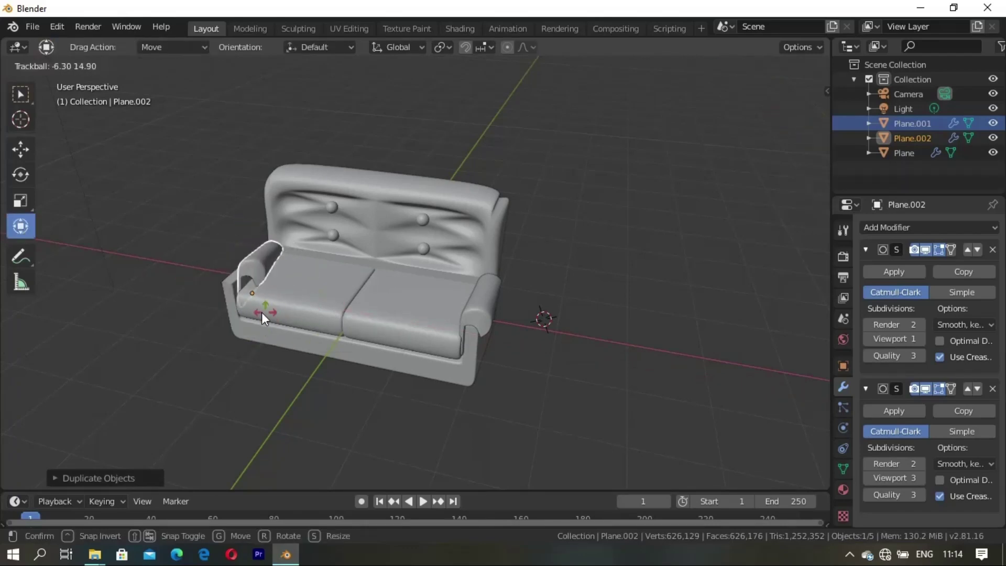
{"action": "left_click", "coordinate": [262, 313]}
{"action": "key", "text": "ctrl+z"}
{"action": "key", "text": "ctrl+z"}
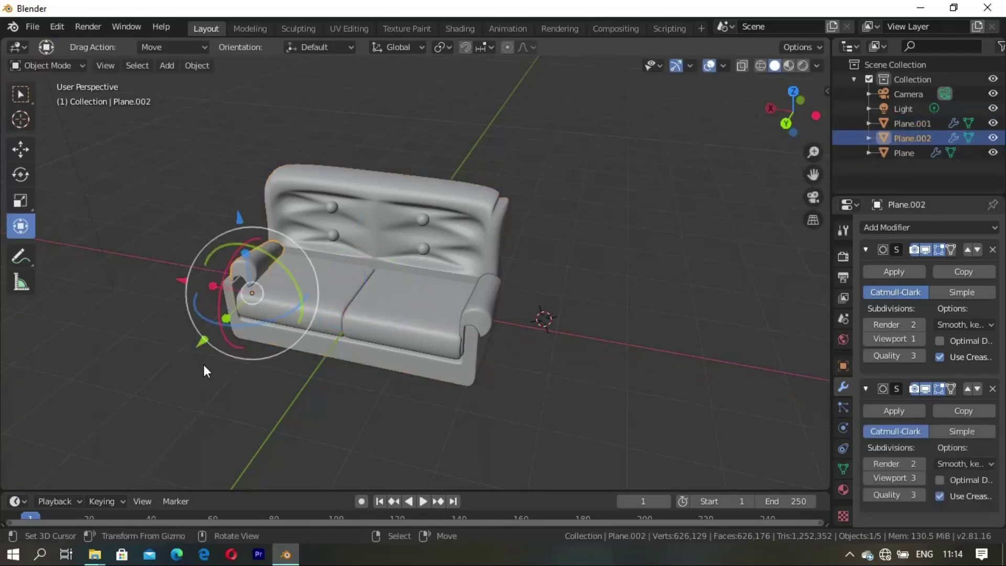
{"action": "key", "text": "ctrl+z"}
{"action": "left_click", "coordinate": [483, 341]}
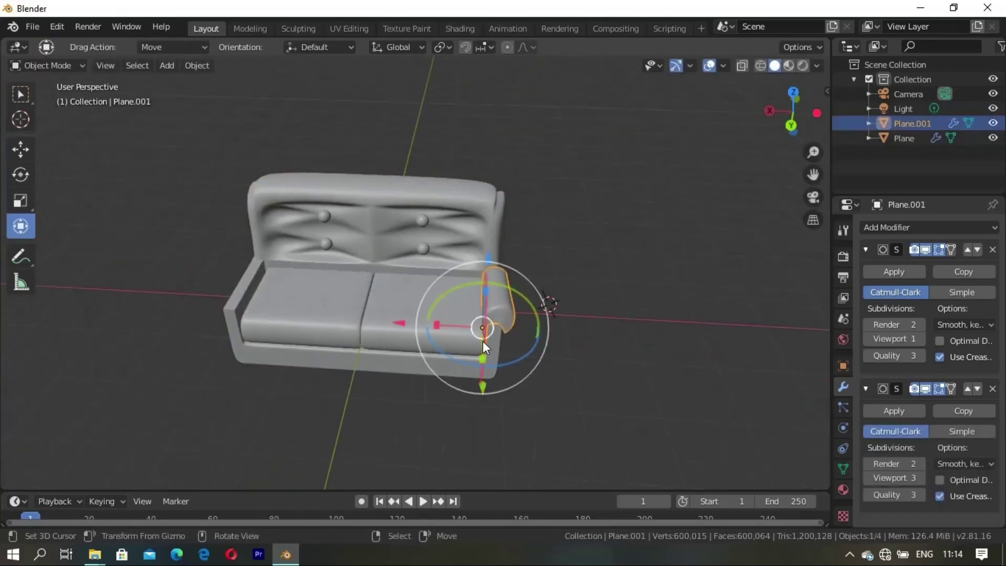
{"action": "key", "text": "w"}
{"action": "key", "text": "g"}
{"action": "right_click", "coordinate": [232, 282]}
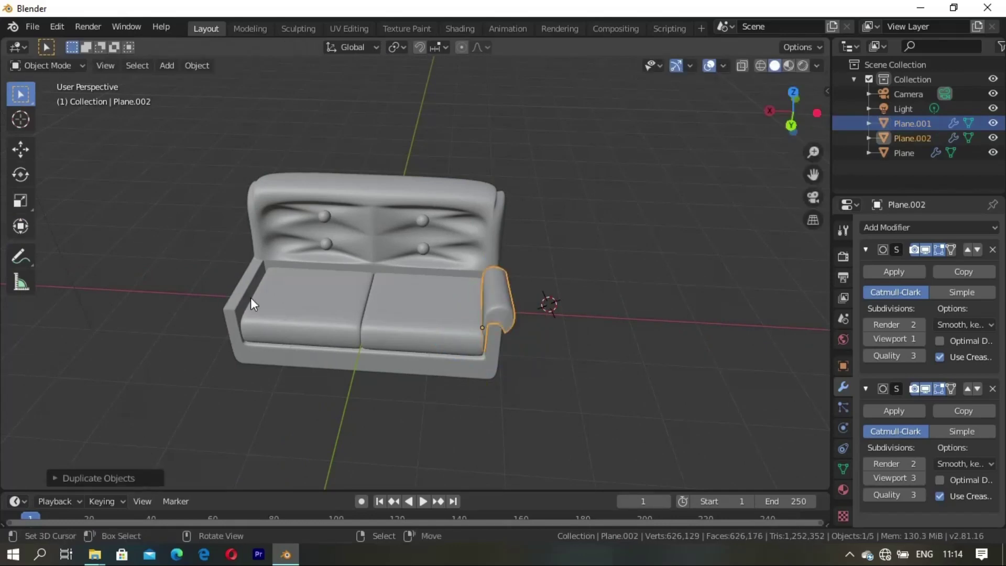
- Move the copy to the sofa's left end and start rotating it with the gizmo rings
{"action": "key", "text": "g"}
{"action": "left_click", "coordinate": [14, 331]}
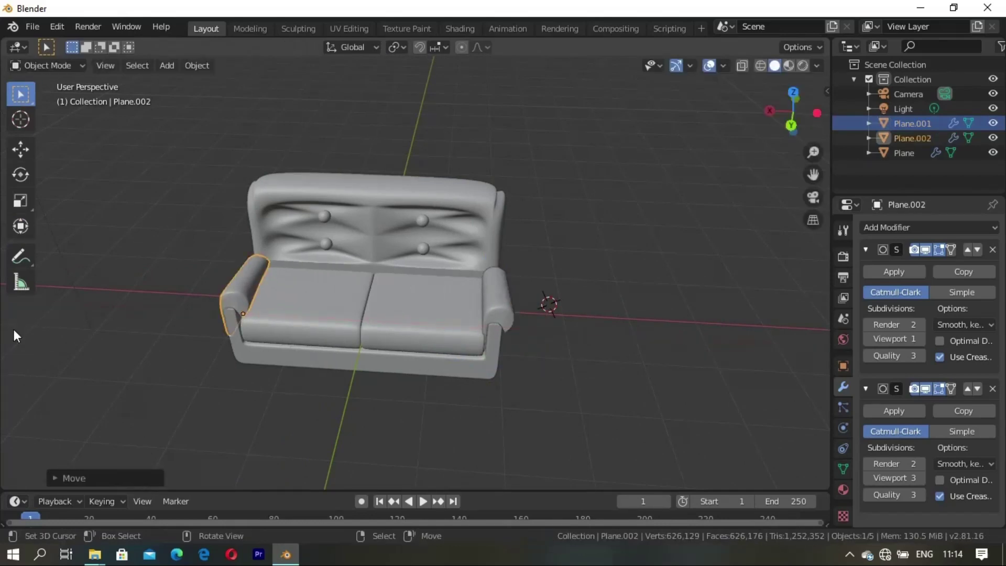
{"action": "left_click", "coordinate": [20, 175]}
{"action": "left_click_drag", "start_coordinate": [241, 348], "coordinate": [367, 168]}
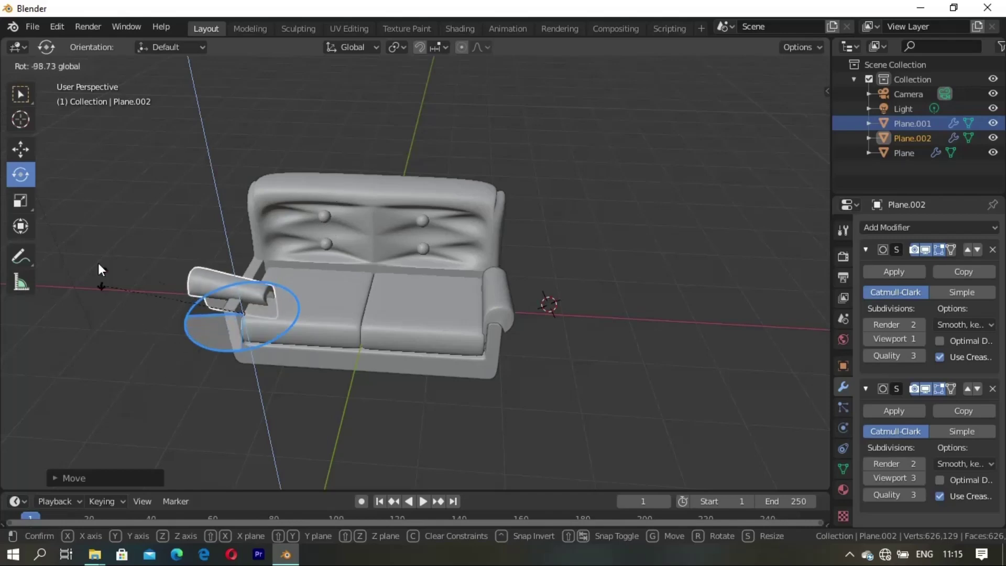
{"action": "left_click_drag", "start_coordinate": [316, 269], "coordinate": [193, 266]}
{"action": "mouse_move", "coordinate": [241, 441]}
{"action": "left_mouse_down"}
{"action": "mouse_move", "coordinate": [197, 363]}
{"action": "mouse_move", "coordinate": [323, 263]}
{"action": "mouse_move", "coordinate": [247, 293]}
{"action": "left_mouse_up"}
- Keep rotating the left armrest around X and Z until it faces inward
{"action": "left_click_drag", "start_coordinate": [223, 335], "coordinate": [215, 322]}
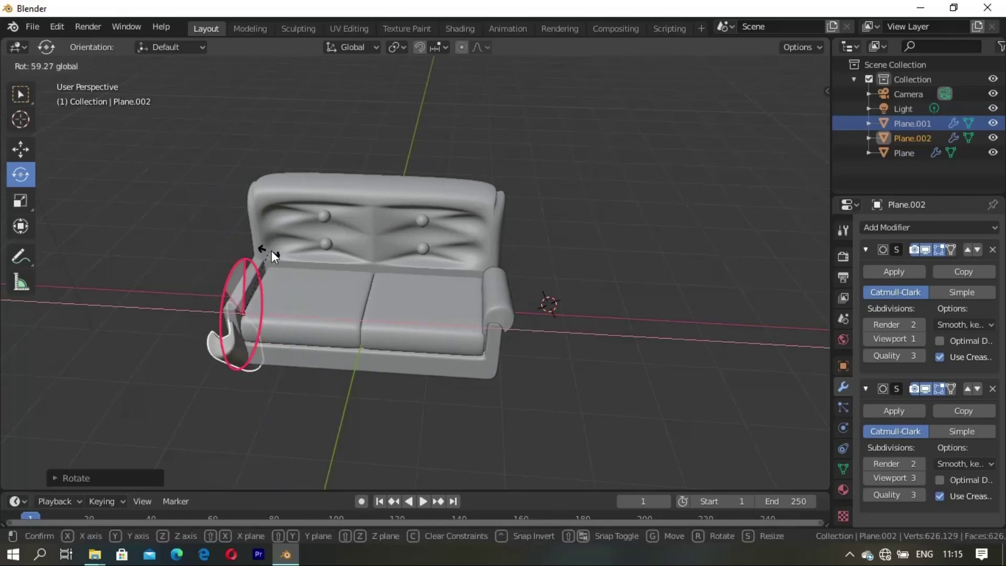
{"action": "left_click_drag", "start_coordinate": [228, 266], "coordinate": [230, 294]}
{"action": "left_click_drag", "start_coordinate": [225, 330], "coordinate": [243, 342]}
{"action": "left_click_drag", "start_coordinate": [296, 244], "coordinate": [246, 294]}
{"action": "left_click_drag", "start_coordinate": [226, 333], "coordinate": [209, 346]}
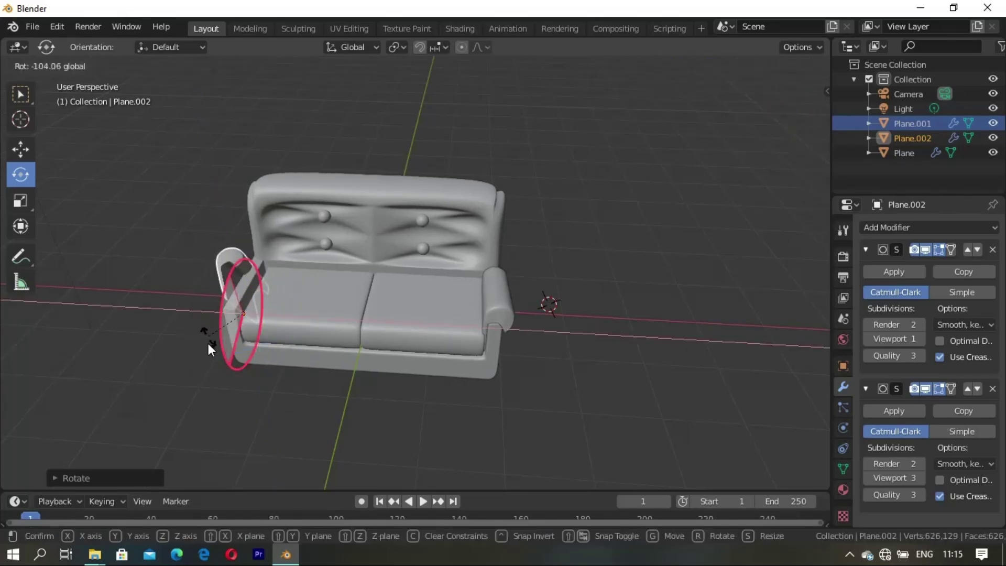
{"action": "left_click_drag", "start_coordinate": [228, 422], "coordinate": [210, 367]}
{"action": "mouse_move", "coordinate": [196, 307]}
{"action": "left_mouse_down"}
{"action": "mouse_move", "coordinate": [255, 304]}
{"action": "mouse_move", "coordinate": [231, 255]}
{"action": "mouse_move", "coordinate": [188, 327]}
{"action": "mouse_move", "coordinate": [297, 286]}
{"action": "mouse_move", "coordinate": [198, 307]}
{"action": "left_mouse_up"}
- Shrink the new small plane and lower it along Z under the sofa's front-left corner
{"action": "left_click", "coordinate": [197, 307]}
{"action": "middle_click_drag", "start_coordinate": [197, 307], "coordinate": [233, 326]}
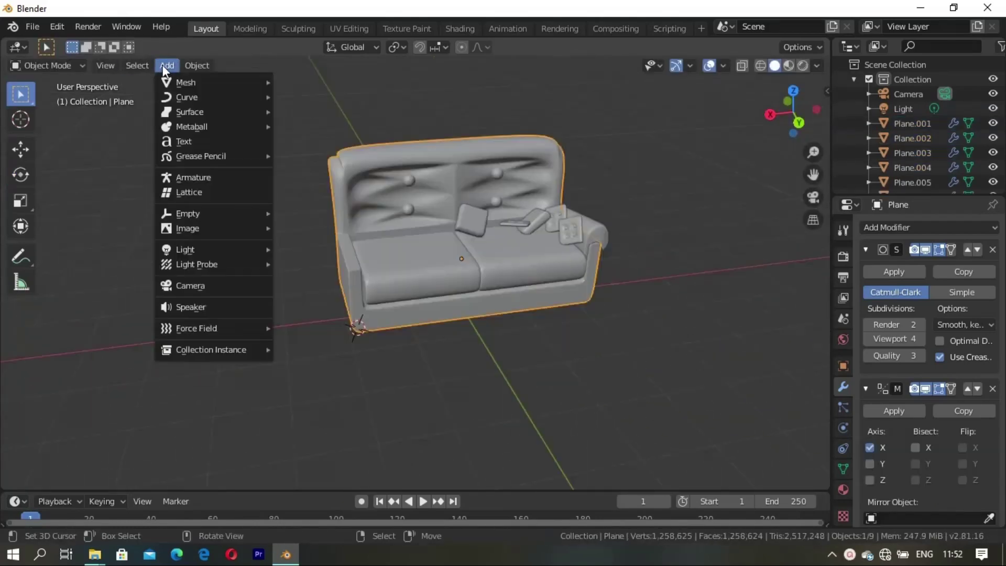
{"action": "key", "text": "s"}
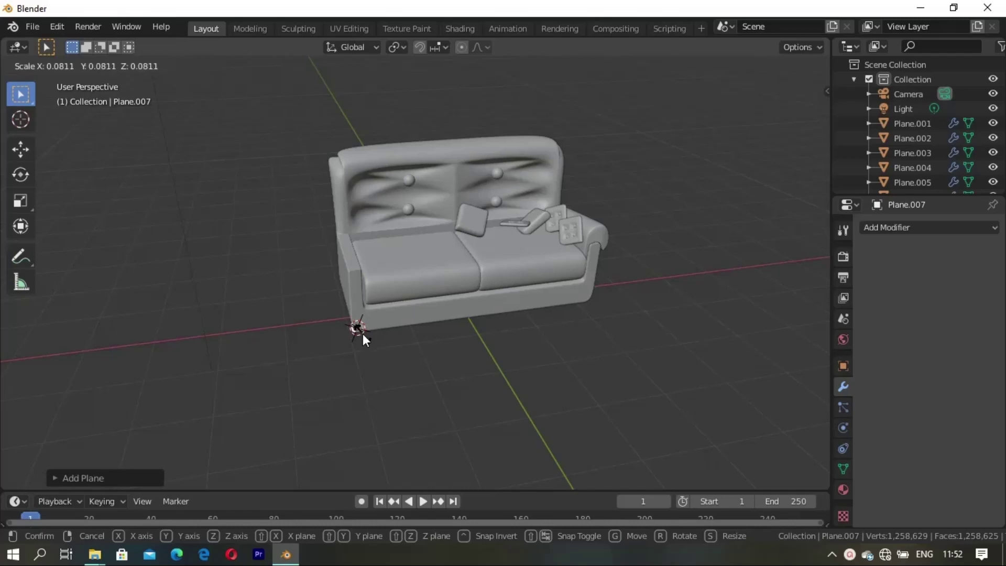
{"action": "left_click", "coordinate": [363, 334]}
{"action": "scroll", "coordinate": [314, 299], "scroll_direction": "up", "scroll_amount": 5}
{"action": "mouse_move", "coordinate": [315, 303]}
{"action": "middle_mouse_down"}
{"action": "mouse_move", "coordinate": [471, 319]}
{"action": "mouse_move", "coordinate": [471, 303]}
{"action": "mouse_move", "coordinate": [268, 357]}
{"action": "mouse_move", "coordinate": [311, 322]}
{"action": "middle_mouse_up"}
{"action": "key", "text": "g"}
{"action": "key", "text": "z"}
{"action": "left_click", "coordinate": [474, 337]}
{"action": "key", "text": "g"}
{"action": "key", "text": "z"}
{"action": "left_click", "coordinate": [277, 351]}
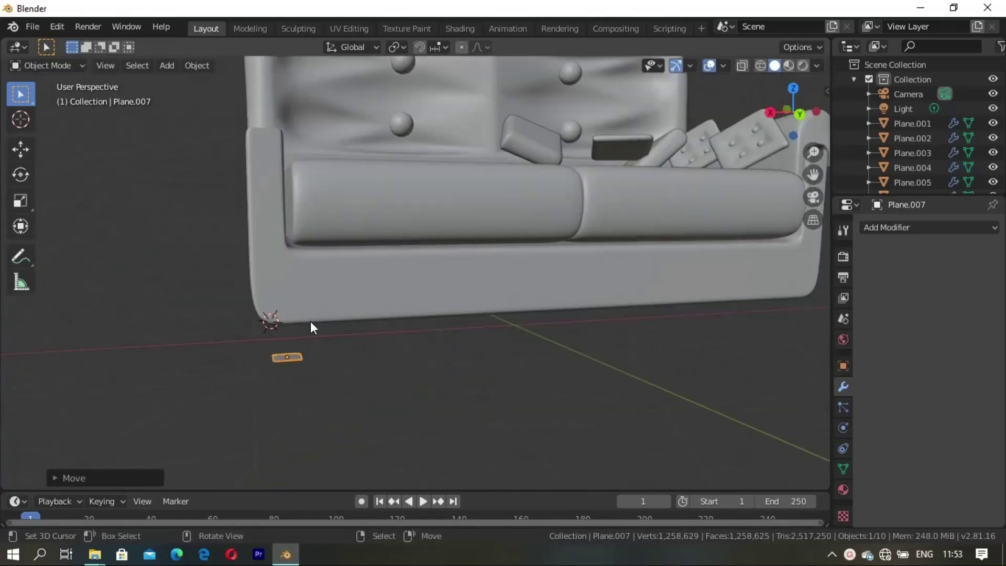
- Switch the plane to Edit Mode and try extruding its face into a leg block
{"action": "key", "text": "Tab"}
{"action": "mouse_move", "coordinate": [345, 274]}
{"action": "middle_mouse_down"}
{"action": "mouse_move", "coordinate": [338, 366]}
{"action": "mouse_move", "coordinate": [369, 295]}
{"action": "mouse_move", "coordinate": [333, 353]}
{"action": "middle_mouse_up"}
{"action": "key", "text": "e"}
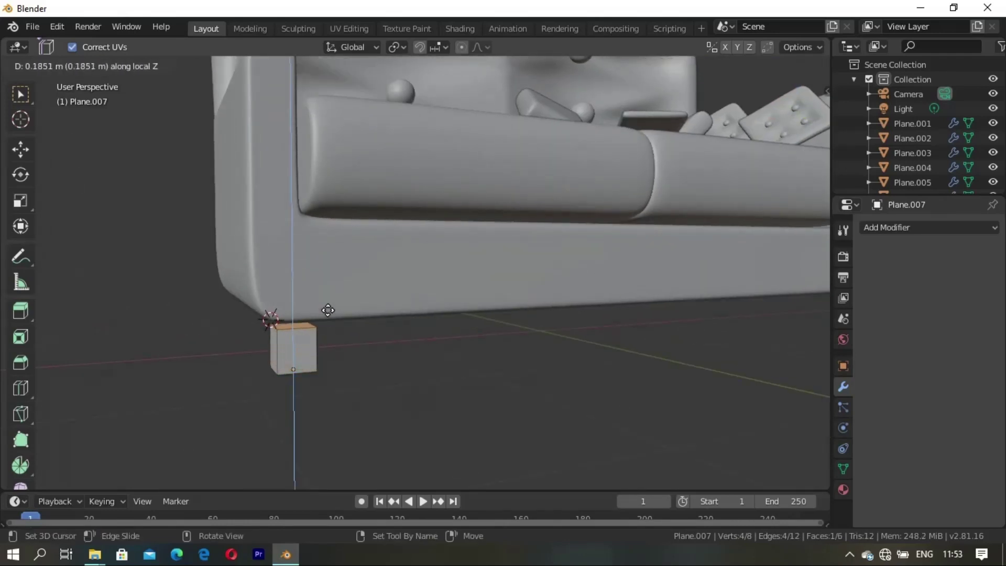
{"action": "right_click", "coordinate": [324, 300]}
{"action": "key", "text": "g"}
{"action": "right_click", "coordinate": [313, 359]}
{"action": "key", "text": "Tab"}
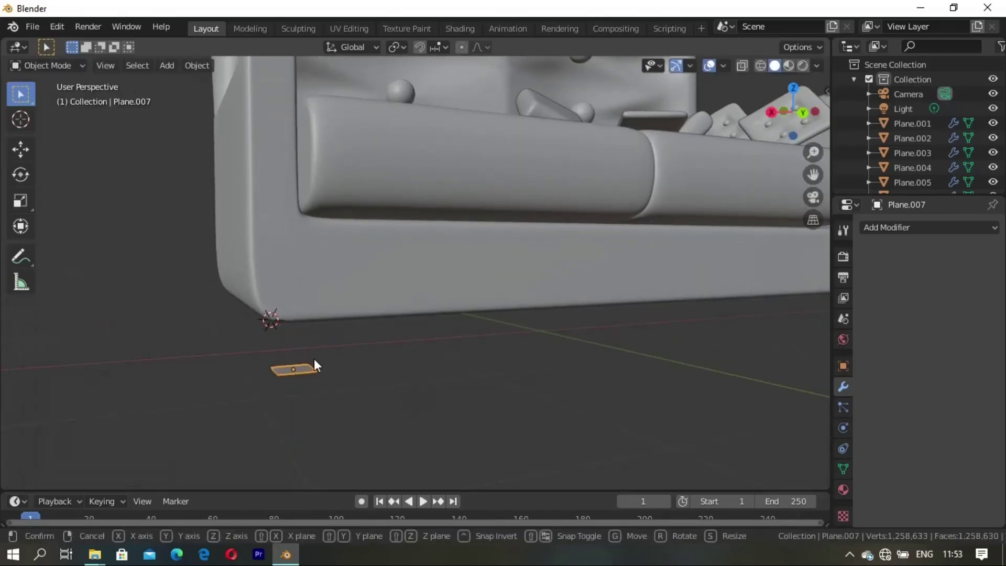
{"action": "key", "text": "g"}
- Extrude the leg face downward in two sections
{"action": "key", "text": "z"}
{"action": "right_click", "coordinate": [314, 359]}
{"action": "scroll", "coordinate": [313, 359], "scroll_direction": "down", "scroll_amount": 5}
{"action": "key", "text": "Tab"}
{"action": "key", "text": "e"}
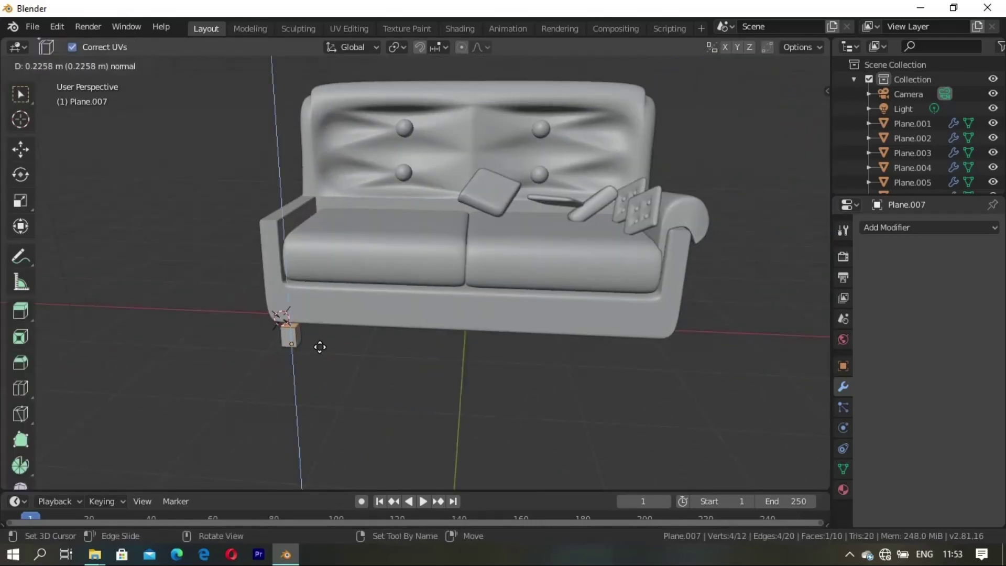
{"action": "right_click", "coordinate": [319, 347]}
{"action": "key", "text": "e"}
{"action": "right_click", "coordinate": [316, 332]}
- Scale down the leg's end into a taper and return to Object Mode
{"action": "mouse_move", "coordinate": [317, 332]}
{"action": "middle_mouse_down"}
{"action": "mouse_move", "coordinate": [380, 341]}
{"action": "mouse_move", "coordinate": [373, 330]}
{"action": "middle_mouse_up"}
{"action": "key", "text": "s"}
{"action": "left_click", "coordinate": [392, 465]}
{"action": "mouse_move", "coordinate": [392, 465]}
{"action": "middle_mouse_down"}
{"action": "mouse_move", "coordinate": [372, 358]}
{"action": "mouse_move", "coordinate": [461, 344]}
{"action": "mouse_move", "coordinate": [460, 265]}
{"action": "middle_mouse_up"}
{"action": "scroll", "coordinate": [461, 344], "scroll_direction": "up", "scroll_amount": 5}
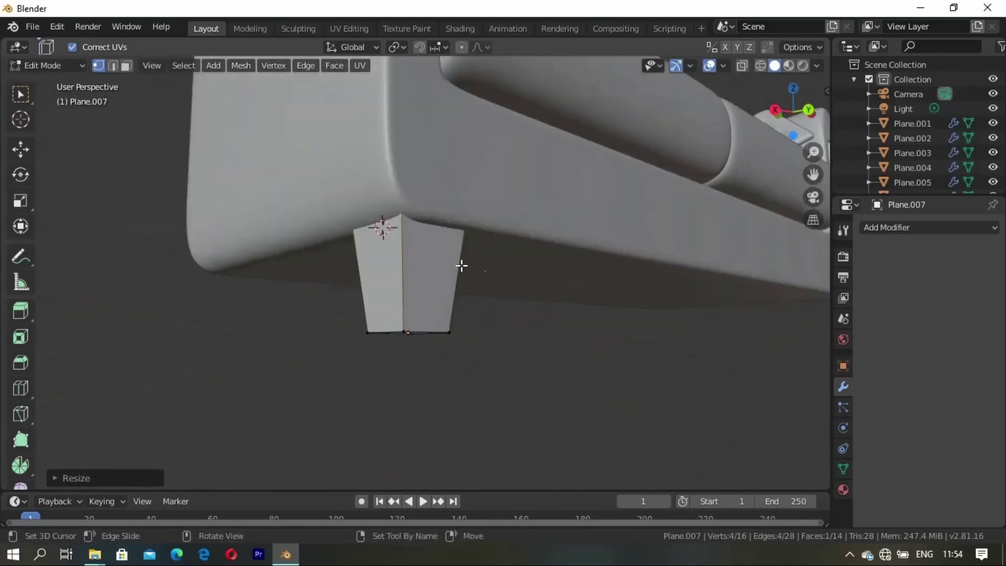
{"action": "key", "text": "Tab"}
- Cancel the leg move and select the first sofa leg from a side view
{"action": "key", "text": "g"}
{"action": "key", "text": "x"}
{"action": "key", "text": "Escape"}
{"action": "scroll", "coordinate": [433, 360], "scroll_direction": "down", "scroll_amount": 5}
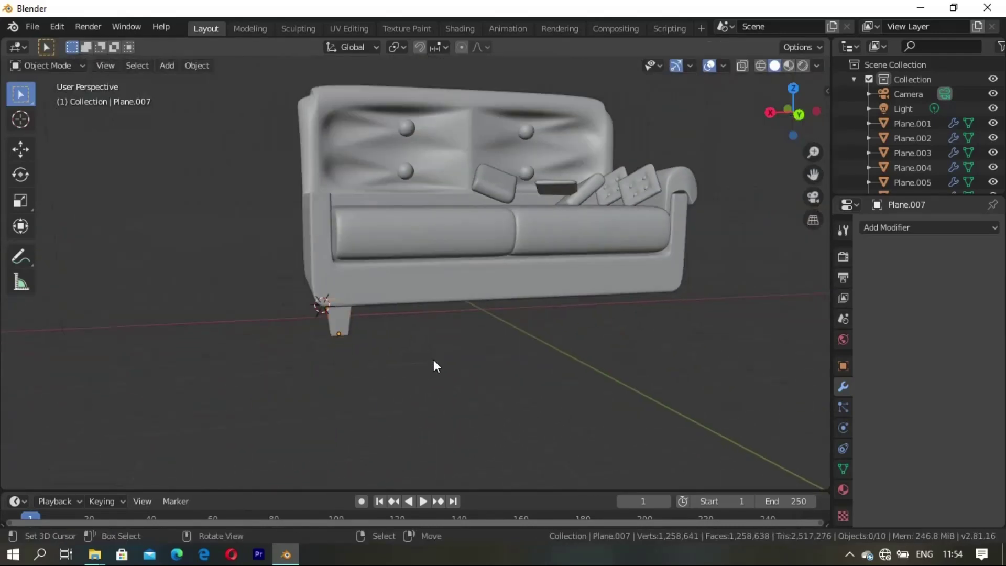
{"action": "left_click", "coordinate": [433, 360]}
{"action": "middle_click_drag", "start_coordinate": [433, 360], "coordinate": [395, 323]}
{"action": "left_click", "coordinate": [313, 342]}
{"action": "mouse_move", "coordinate": [313, 341]}
{"action": "middle_mouse_down"}
{"action": "mouse_move", "coordinate": [449, 341]}
{"action": "mouse_move", "coordinate": [492, 290]}
{"action": "middle_mouse_up"}
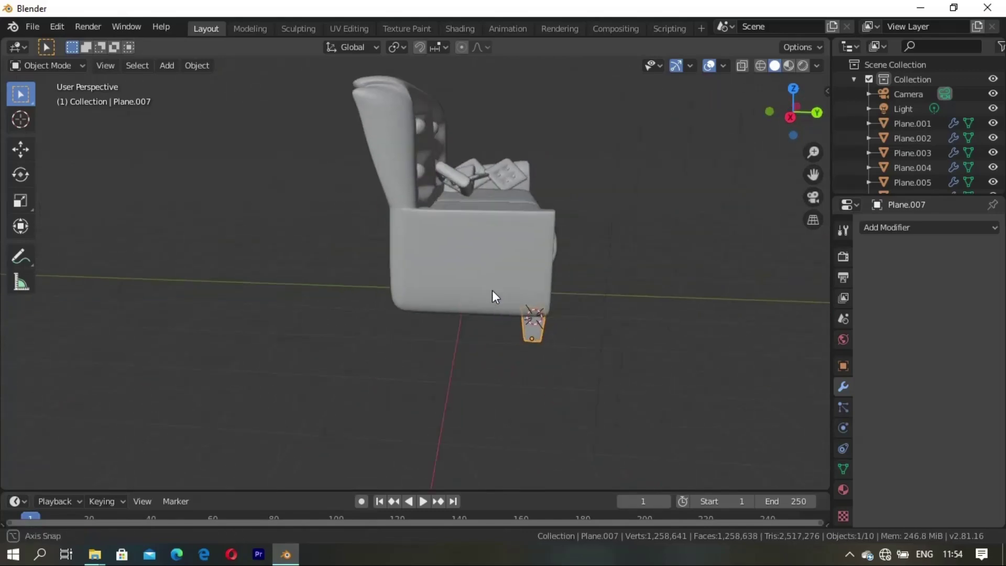
- Duplicate the leg along Y to the back corner and select both legs
{"action": "key", "text": "shift+d"}
{"action": "key", "text": "x"}
{"action": "key", "text": "y"}
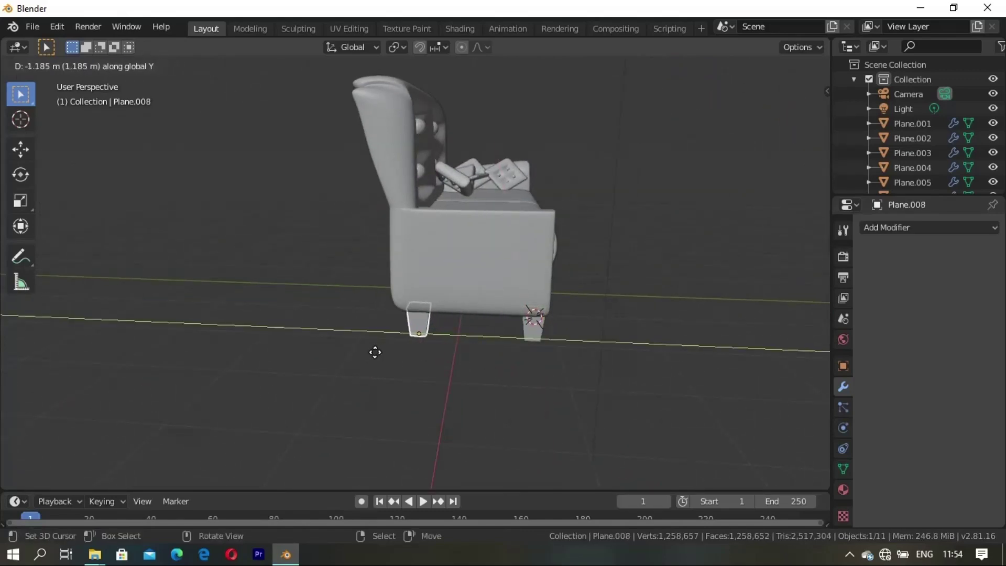
{"action": "left_click", "coordinate": [375, 353]}
{"action": "left_click", "coordinate": [263, 348], "text": "shift"}
{"action": "mouse_move", "coordinate": [429, 379]}
{"action": "middle_mouse_down"}
{"action": "mouse_move", "coordinate": [263, 347]}
{"action": "mouse_move", "coordinate": [381, 342]}
{"action": "middle_mouse_up"}
- Add a Mirror modifier to the legs and adjust its X axis setting
{"action": "left_click", "coordinate": [929, 227]}
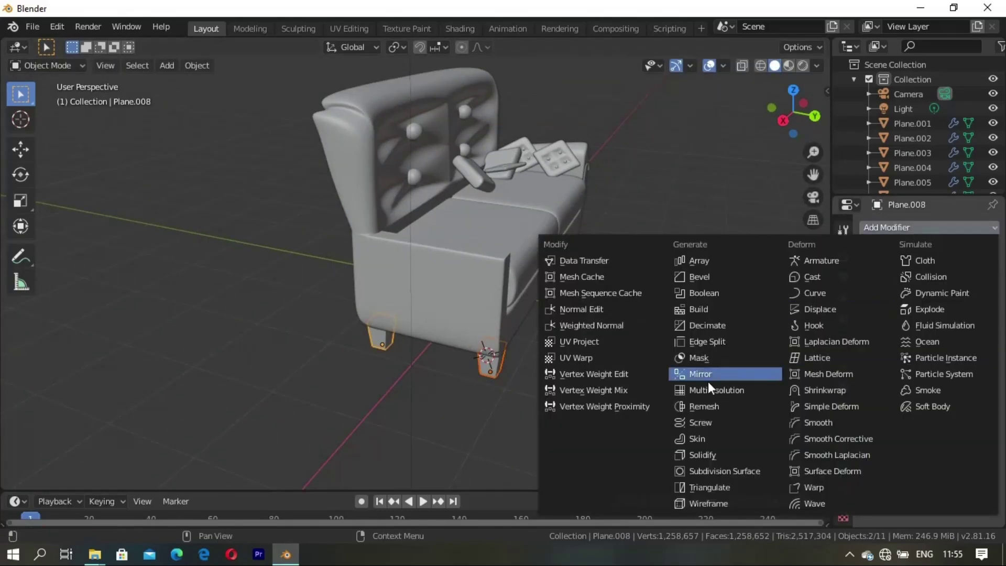
{"action": "left_click", "coordinate": [711, 374]}
{"action": "left_click", "coordinate": [915, 308]}
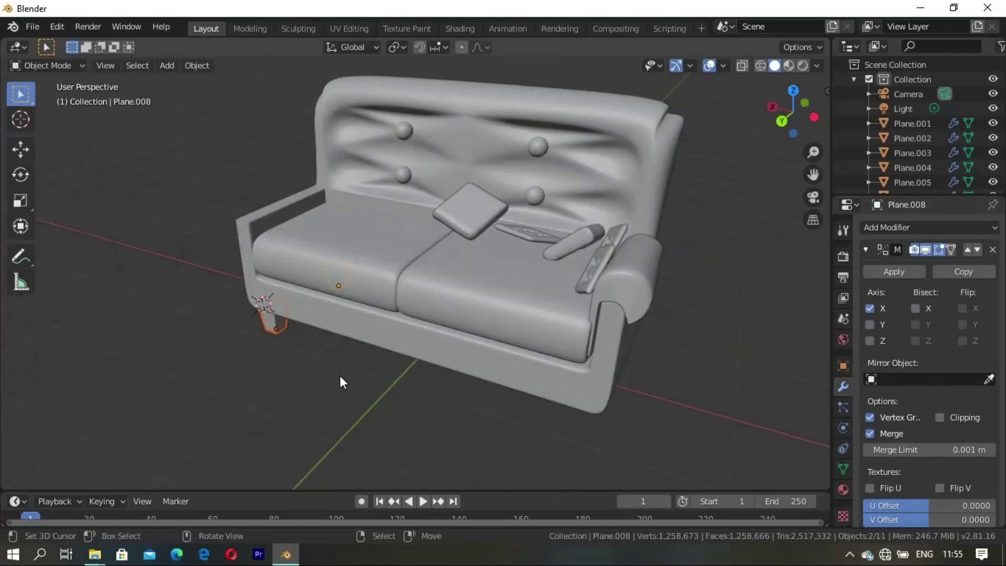
{"action": "mouse_move", "coordinate": [342, 381]}
{"action": "middle_mouse_down"}
{"action": "mouse_move", "coordinate": [351, 301]}
{"action": "mouse_move", "coordinate": [433, 370]}
{"action": "middle_mouse_up"}
- Duplicate the front leg along X to the sofa's other end
{"action": "left_click", "coordinate": [351, 301], "text": "shift"}
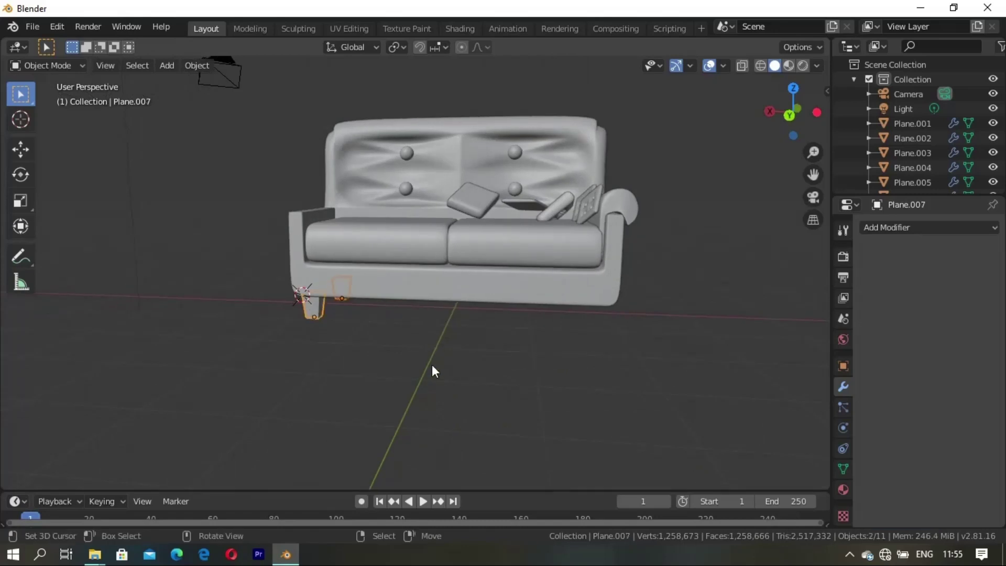
{"action": "key", "text": "shift+d"}
{"action": "key", "text": "x"}
{"action": "left_click", "coordinate": [703, 339]}
{"action": "mouse_move", "coordinate": [703, 339]}
{"action": "middle_mouse_down"}
{"action": "mouse_move", "coordinate": [560, 337]}
{"action": "mouse_move", "coordinate": [505, 348]}
{"action": "mouse_move", "coordinate": [358, 337]}
{"action": "mouse_move", "coordinate": [548, 288]}
{"action": "mouse_move", "coordinate": [590, 303]}
{"action": "mouse_move", "coordinate": [513, 330]}
{"action": "mouse_move", "coordinate": [488, 310]}
{"action": "mouse_move", "coordinate": [452, 306]}
{"action": "mouse_move", "coordinate": [514, 301]}
{"action": "mouse_move", "coordinate": [371, 285]}
{"action": "mouse_move", "coordinate": [472, 245]}
{"action": "mouse_move", "coordinate": [536, 184]}
{"action": "mouse_move", "coordinate": [314, 225]}
{"action": "mouse_move", "coordinate": [517, 245]}
{"action": "mouse_move", "coordinate": [510, 253]}
{"action": "mouse_move", "coordinate": [548, 259]}
{"action": "mouse_move", "coordinate": [474, 294]}
{"action": "middle_mouse_up"}
{"action": "left_click", "coordinate": [526, 354]}
- Create a new material for the sofa body in the Shading workspace
{"action": "left_click", "coordinate": [460, 29]}
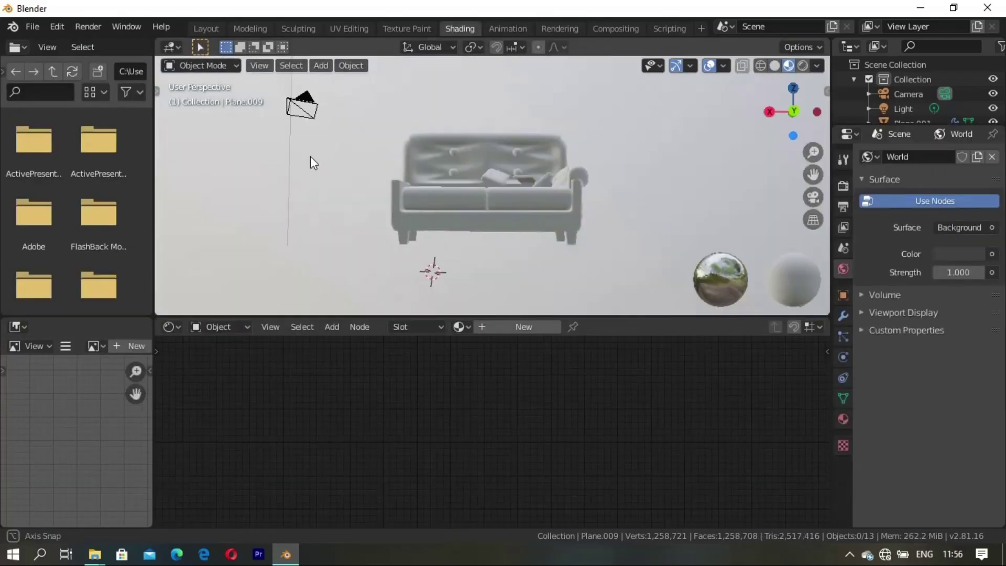
{"action": "left_click", "coordinate": [474, 206]}
{"action": "left_click", "coordinate": [523, 327]}
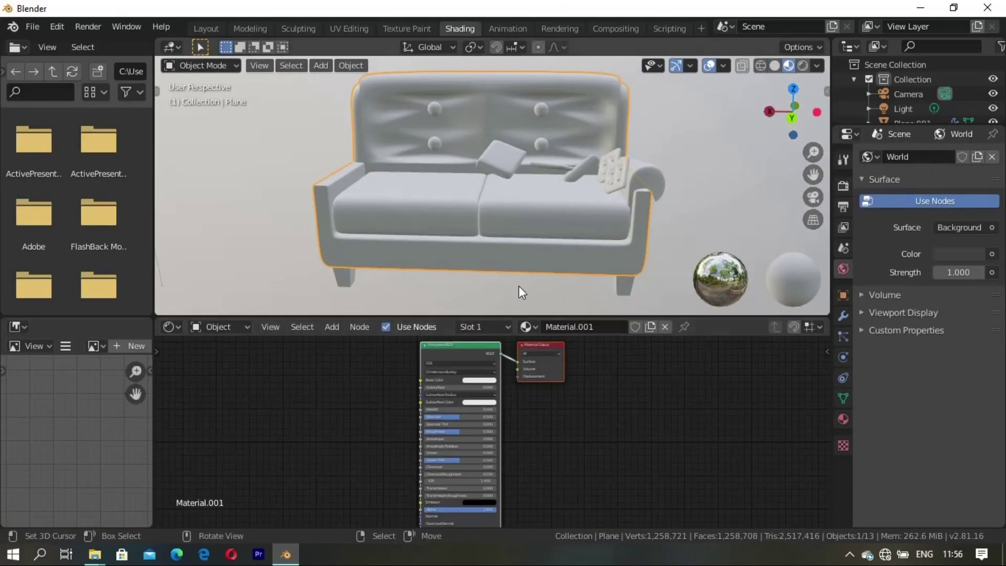
{"action": "left_click", "coordinate": [205, 29]}
- Smooth-shade the sofa legs and enable Auto Smooth at 30°
{"action": "left_click", "coordinate": [352, 328]}
{"action": "left_click", "coordinate": [617, 313], "text": "shift"}
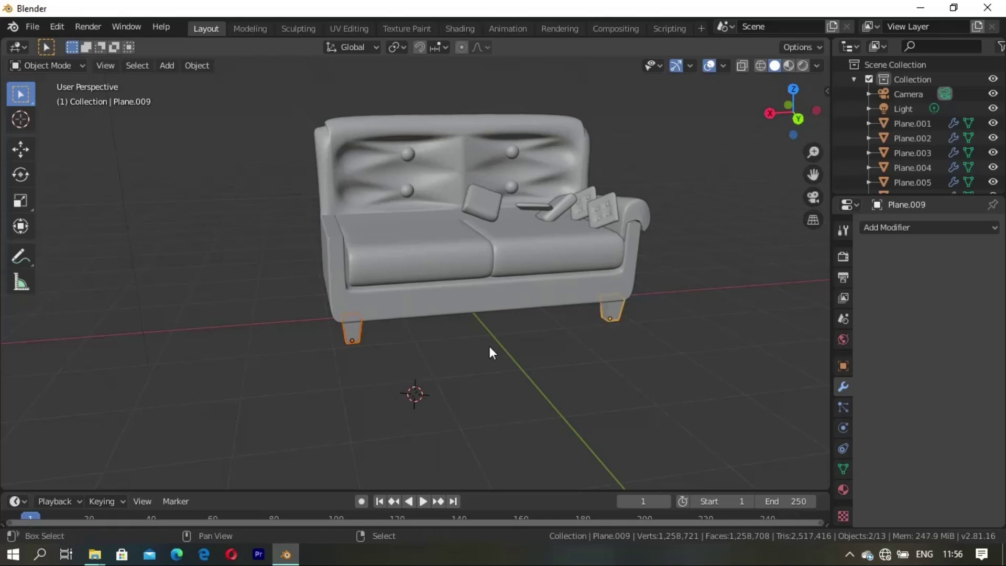
{"action": "mouse_move", "coordinate": [489, 347]}
{"action": "middle_mouse_down"}
{"action": "mouse_move", "coordinate": [348, 296]}
{"action": "mouse_move", "coordinate": [472, 367]}
{"action": "middle_mouse_up"}
{"action": "key", "text": "F3"}
{"action": "key", "text": "Return"}
{"action": "scroll", "coordinate": [873, 488], "scroll_direction": "down", "scroll_amount": 4, "text": "ctrl"}
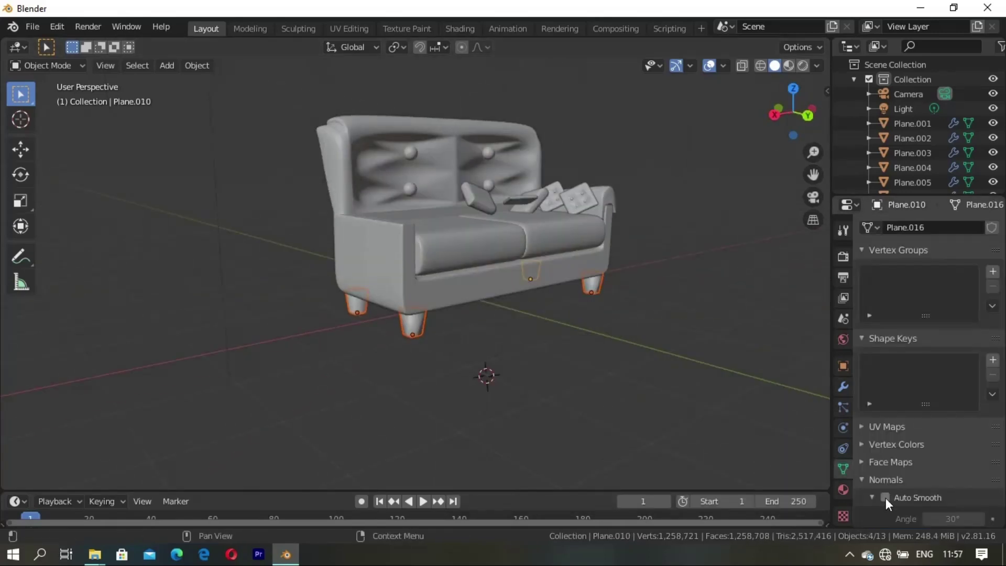
{"action": "middle_click_drag", "start_coordinate": [678, 393], "coordinate": [636, 396]}
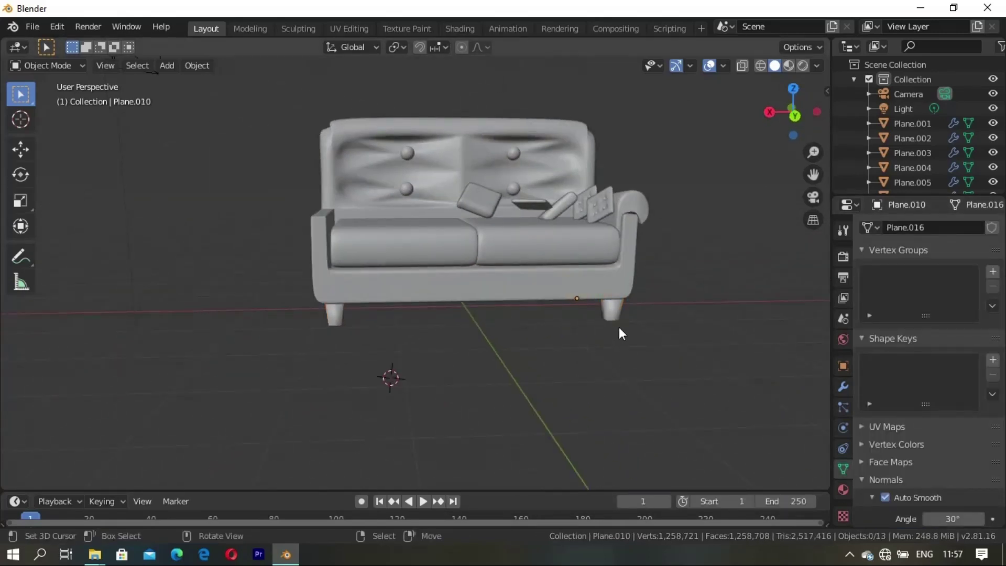
- Deselect the legs and go back to the Shading workspace
{"action": "mouse_move", "coordinate": [576, 346]}
{"action": "middle_mouse_down"}
{"action": "mouse_move", "coordinate": [545, 332]}
{"action": "mouse_move", "coordinate": [479, 356]}
{"action": "mouse_move", "coordinate": [529, 351]}
{"action": "mouse_move", "coordinate": [510, 335]}
{"action": "mouse_move", "coordinate": [566, 332]}
{"action": "middle_mouse_up"}
{"action": "scroll", "coordinate": [511, 336], "scroll_direction": "up", "scroll_amount": 3}
{"action": "left_click", "coordinate": [684, 357]}
{"action": "left_click", "coordinate": [622, 378]}
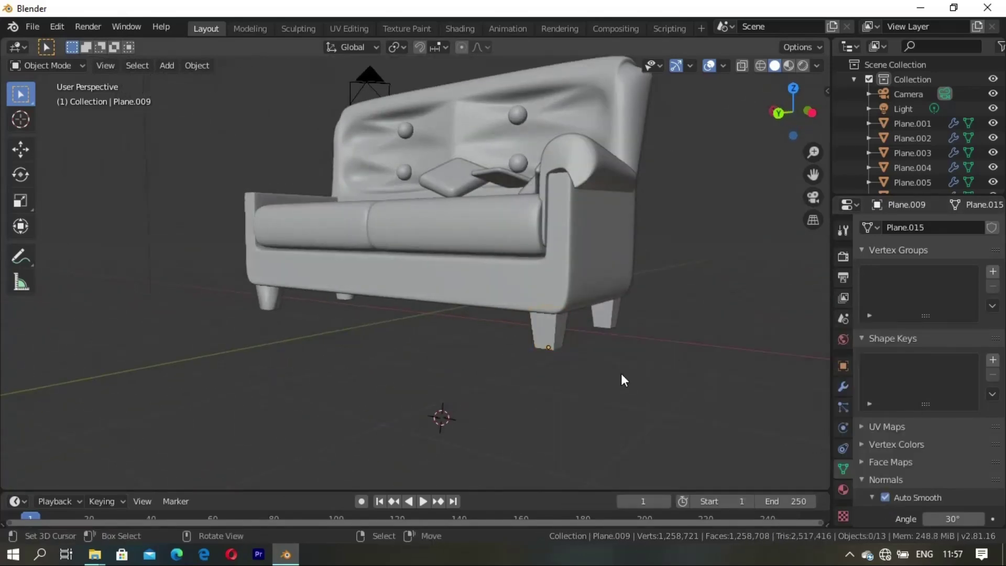
{"action": "mouse_move", "coordinate": [623, 378]}
{"action": "middle_mouse_down"}
{"action": "mouse_move", "coordinate": [497, 315]}
{"action": "mouse_move", "coordinate": [512, 297]}
{"action": "mouse_move", "coordinate": [470, 285]}
{"action": "middle_mouse_up"}
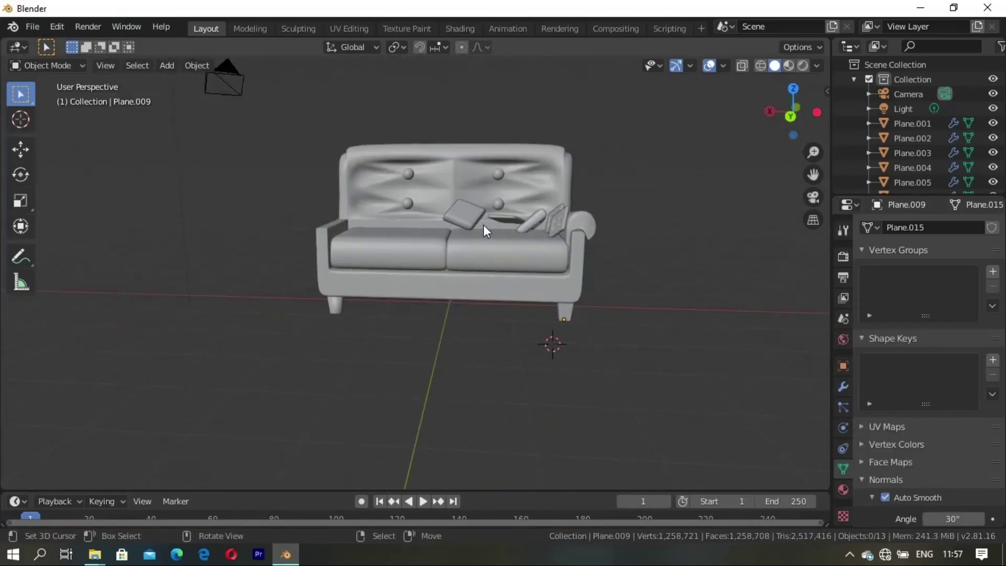
{"action": "left_click", "coordinate": [459, 28]}
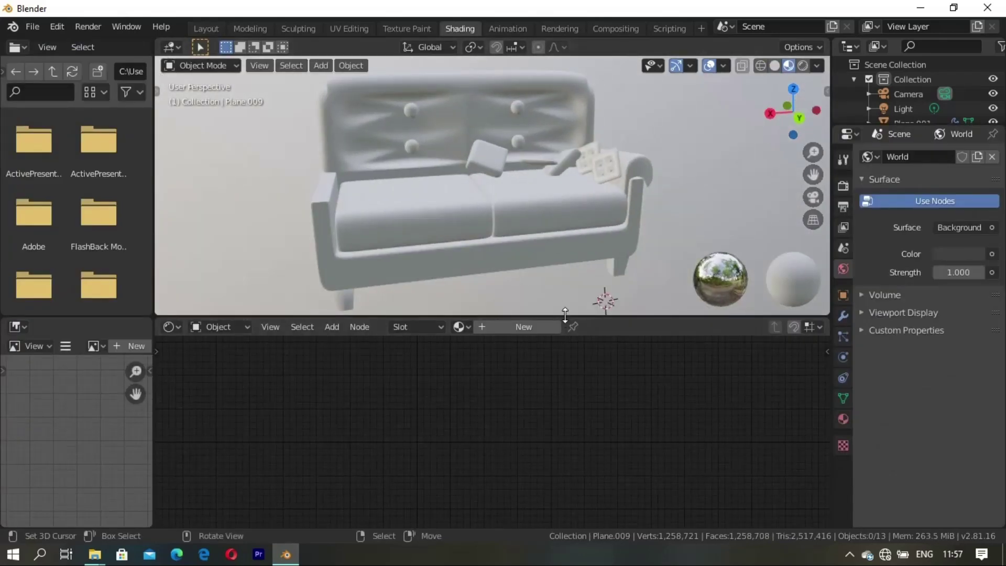
- Rename the sofa body's material to BODY and set its base colour to red
{"action": "left_click_drag", "start_coordinate": [559, 314], "coordinate": [559, 401]}
{"action": "middle_click_drag", "start_coordinate": [597, 264], "coordinate": [555, 273]}
{"action": "left_click", "coordinate": [556, 272]}
{"action": "left_click", "coordinate": [606, 412]}
{"action": "key", "text": "ctrl+a"}
{"action": "type", "text": "B"}
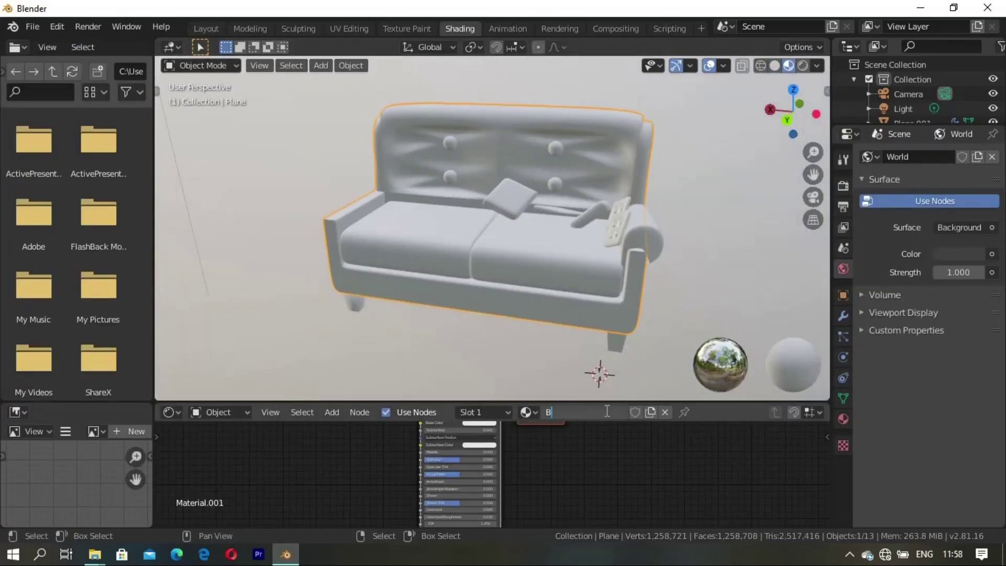
{"action": "type", "text": "ODY"}
{"action": "key", "text": "Return"}
{"action": "left_click", "coordinate": [495, 455]}
{"action": "left_click_drag", "start_coordinate": [507, 377], "coordinate": [505, 407]}
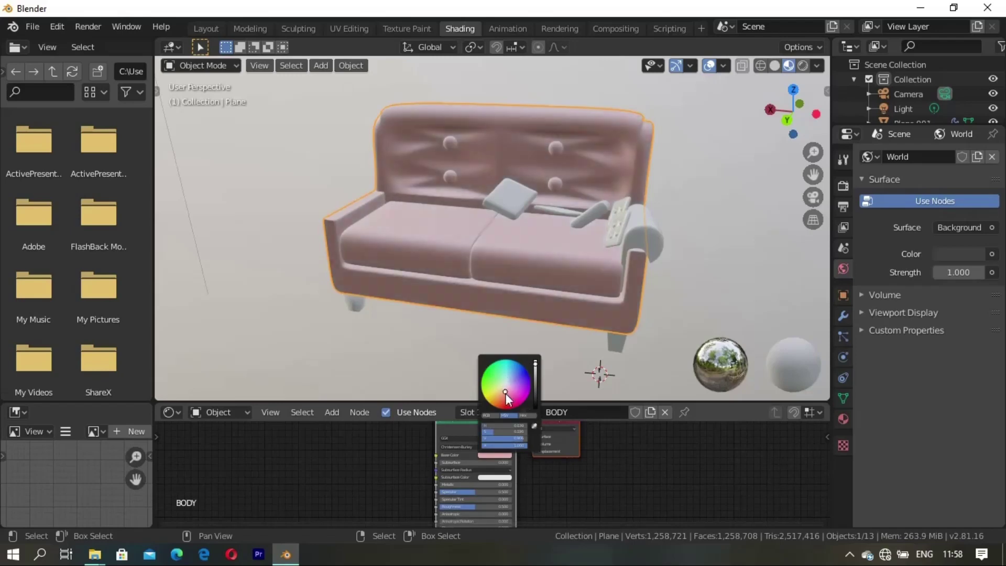
- Give the cloth on the sofa arm the BODY material
{"action": "middle_click_drag", "start_coordinate": [521, 269], "coordinate": [627, 203]}
{"action": "left_click", "coordinate": [626, 204]}
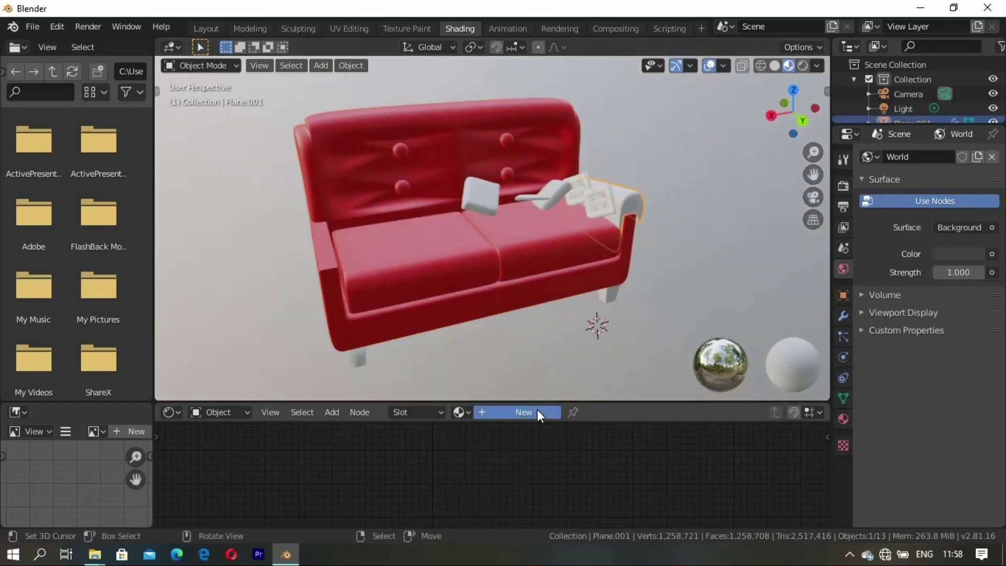
{"action": "left_click", "coordinate": [526, 412]}
{"action": "left_click", "coordinate": [527, 266]}
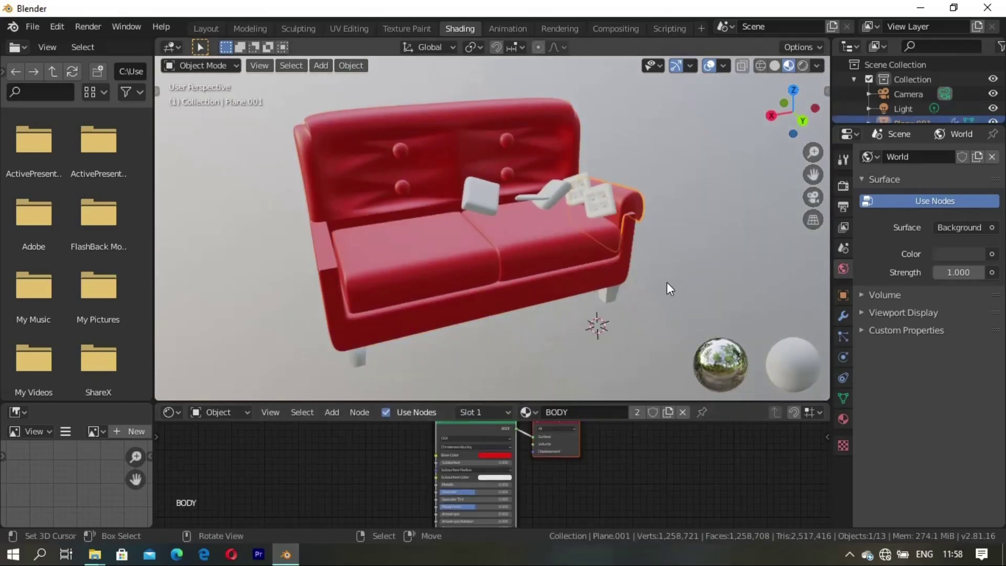
- Select the sofa legs and orbit out to view the whole sofa
{"action": "mouse_move", "coordinate": [666, 281]}
{"action": "middle_mouse_down"}
{"action": "mouse_move", "coordinate": [501, 270]}
{"action": "mouse_move", "coordinate": [401, 289]}
{"action": "mouse_move", "coordinate": [615, 303]}
{"action": "mouse_move", "coordinate": [590, 338]}
{"action": "middle_mouse_up"}
{"action": "left_click", "coordinate": [614, 304]}
{"action": "left_click", "coordinate": [617, 313], "text": "shift"}
{"action": "left_click", "coordinate": [581, 299], "text": "shift"}
{"action": "middle_click_drag", "start_coordinate": [574, 299], "coordinate": [509, 341]}
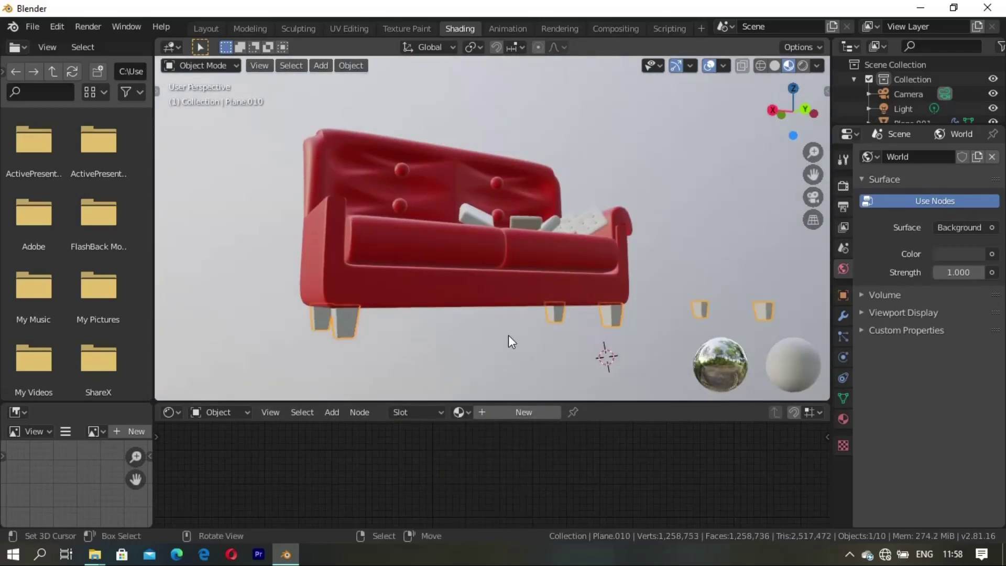
{"action": "scroll", "coordinate": [508, 335], "scroll_direction": "down", "scroll_amount": 3}
{"action": "middle_click_drag", "start_coordinate": [470, 302], "coordinate": [539, 314]}
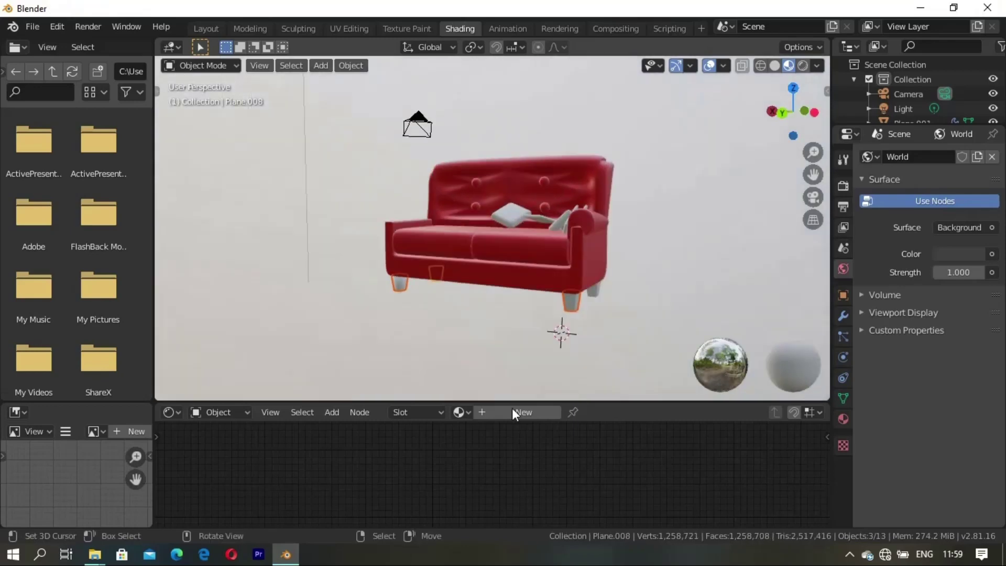
- Create a new orange material for the selected sofa leg
{"action": "left_click", "coordinate": [492, 454]}
{"action": "left_click_drag", "start_coordinate": [505, 389], "coordinate": [494, 401]}
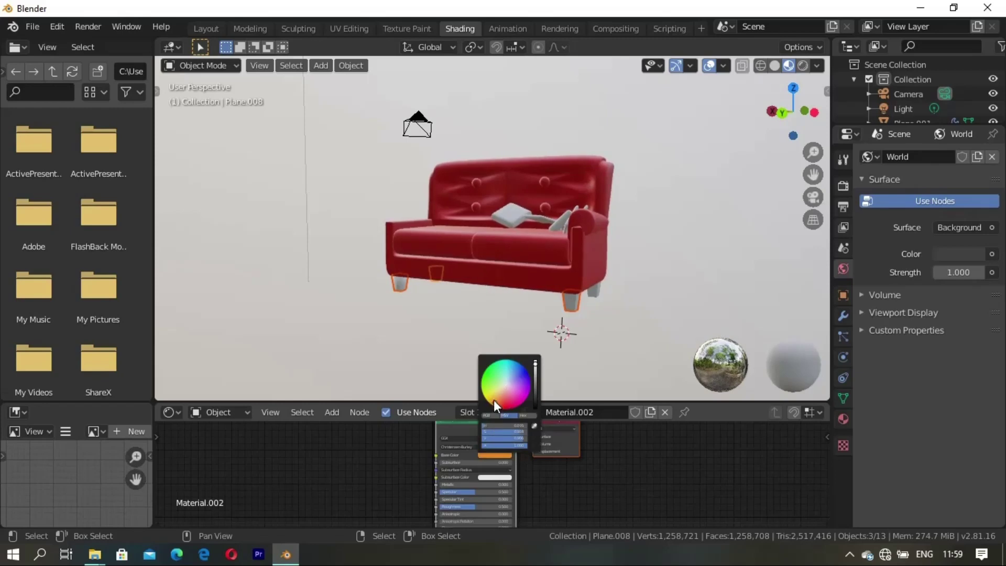
{"action": "middle_click_drag", "start_coordinate": [429, 311], "coordinate": [584, 305]}
- Assign the orange Material.002 to the remaining sofa legs
{"action": "left_click", "coordinate": [475, 303]}
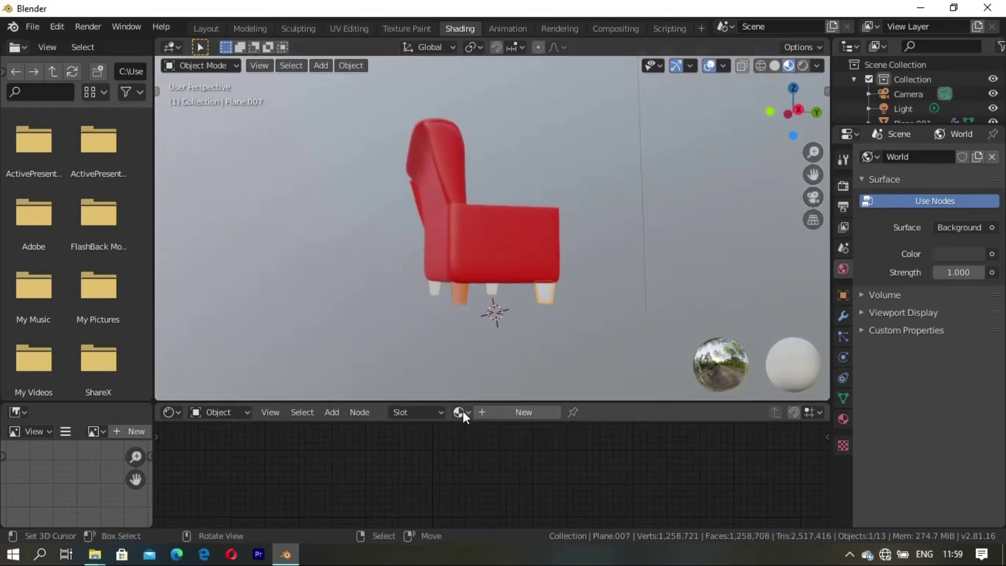
{"action": "left_click", "coordinate": [526, 412]}
{"action": "left_click", "coordinate": [493, 303]}
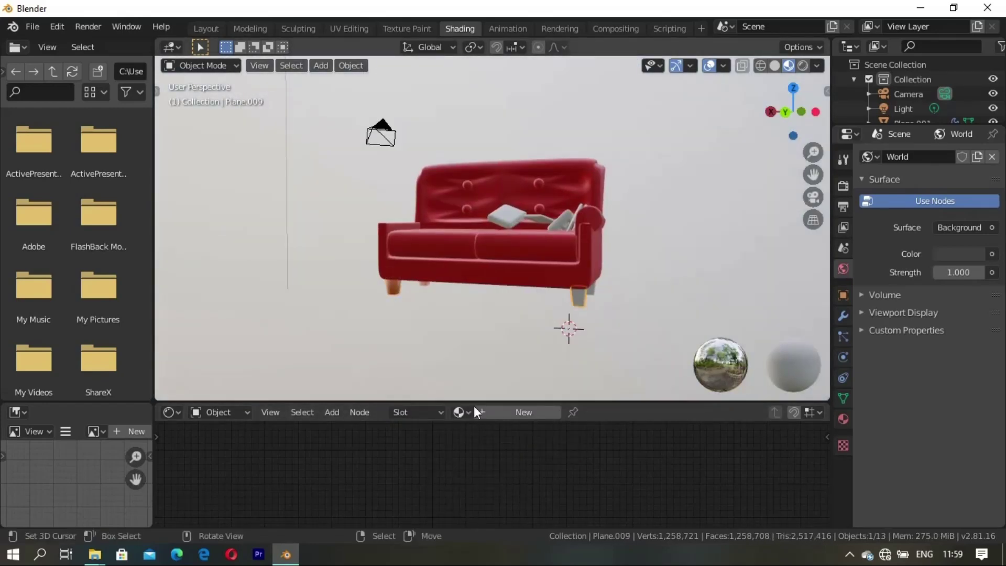
{"action": "left_click", "coordinate": [460, 412]}
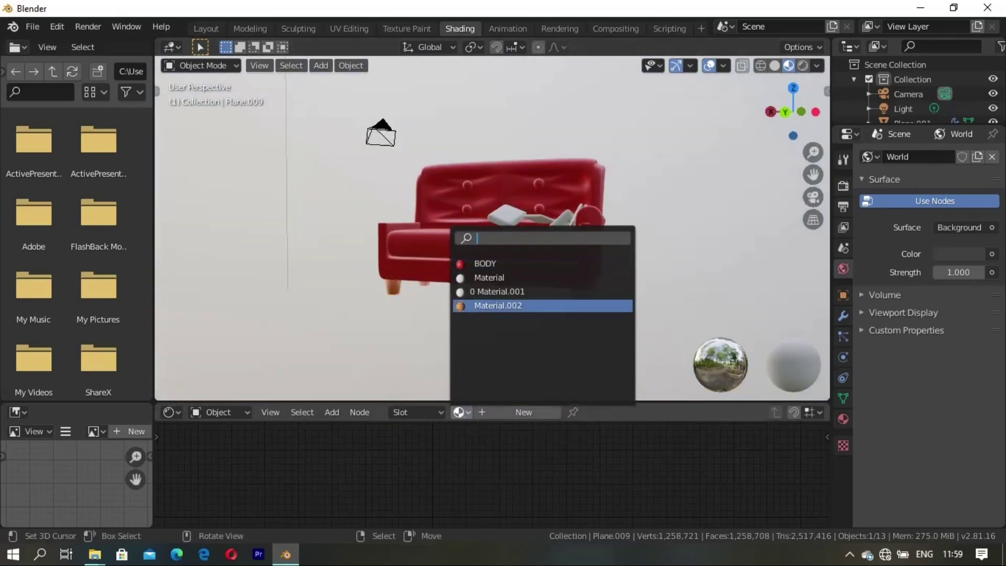
{"action": "left_click", "coordinate": [462, 305]}
{"action": "left_click", "coordinate": [449, 341]}
{"action": "left_click", "coordinate": [460, 412]}
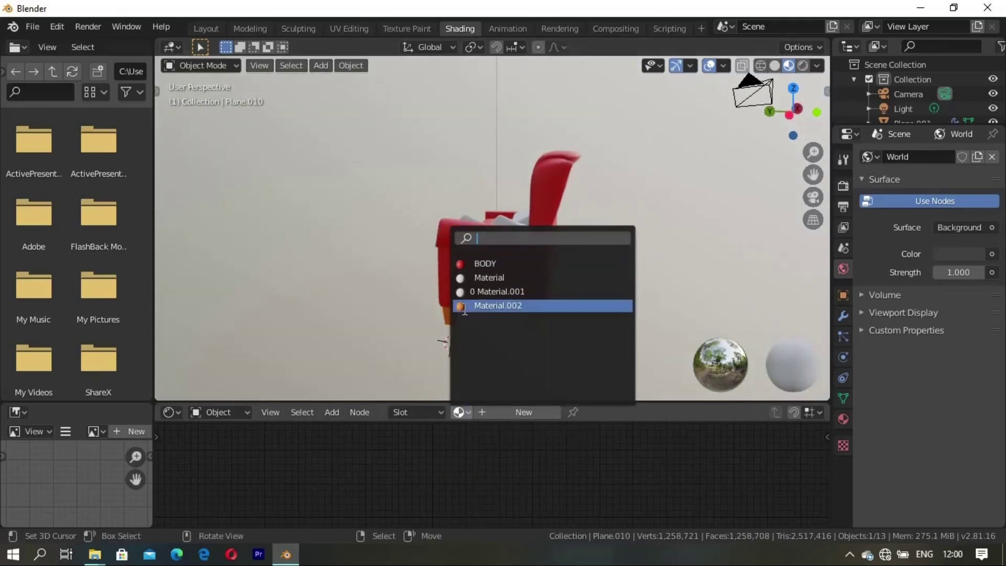
{"action": "left_click", "coordinate": [465, 306]}
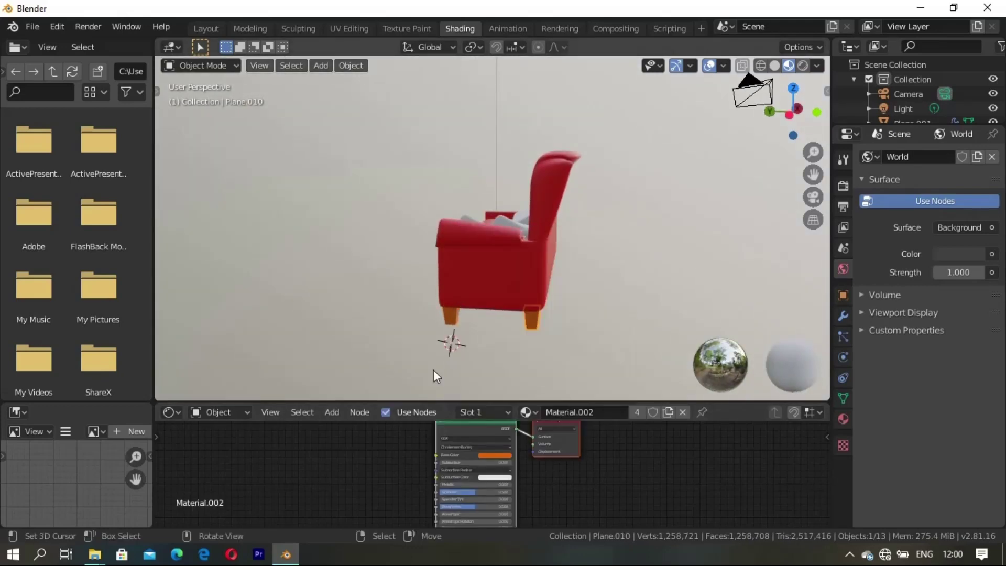
- Rename the orange leg material to LEKS
{"action": "left_click", "coordinate": [596, 412]}
{"action": "key", "text": "BackSpace"}
{"action": "type", "text": "LE"}
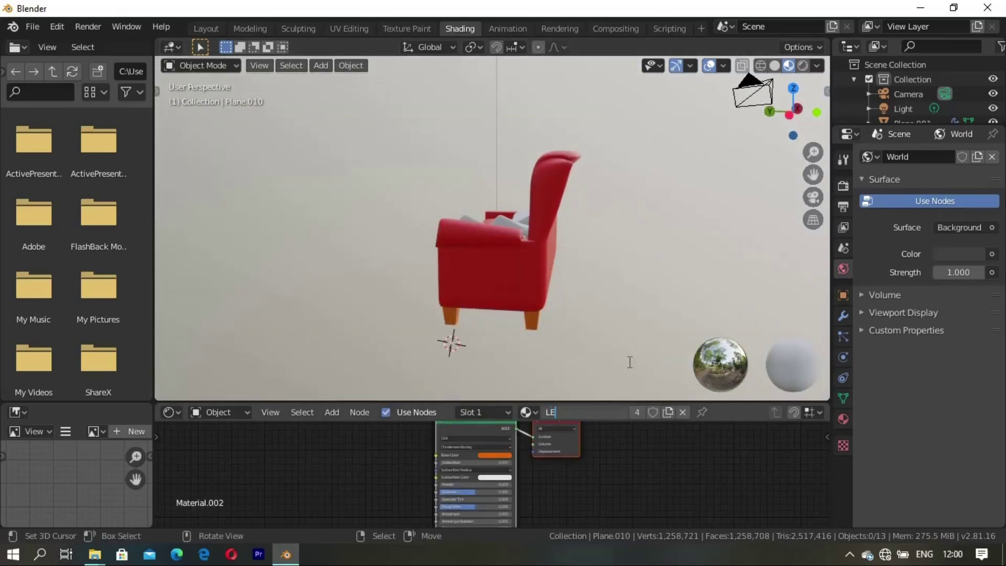
{"action": "type", "text": "KS"}
{"action": "key", "text": "Return"}
{"action": "mouse_move", "coordinate": [651, 285]}
{"action": "middle_mouse_down"}
{"action": "mouse_move", "coordinate": [490, 307]}
{"action": "mouse_move", "coordinate": [415, 299]}
{"action": "mouse_move", "coordinate": [517, 227]}
{"action": "mouse_move", "coordinate": [538, 184]}
{"action": "mouse_move", "coordinate": [429, 184]}
{"action": "mouse_move", "coordinate": [554, 176]}
{"action": "middle_mouse_up"}
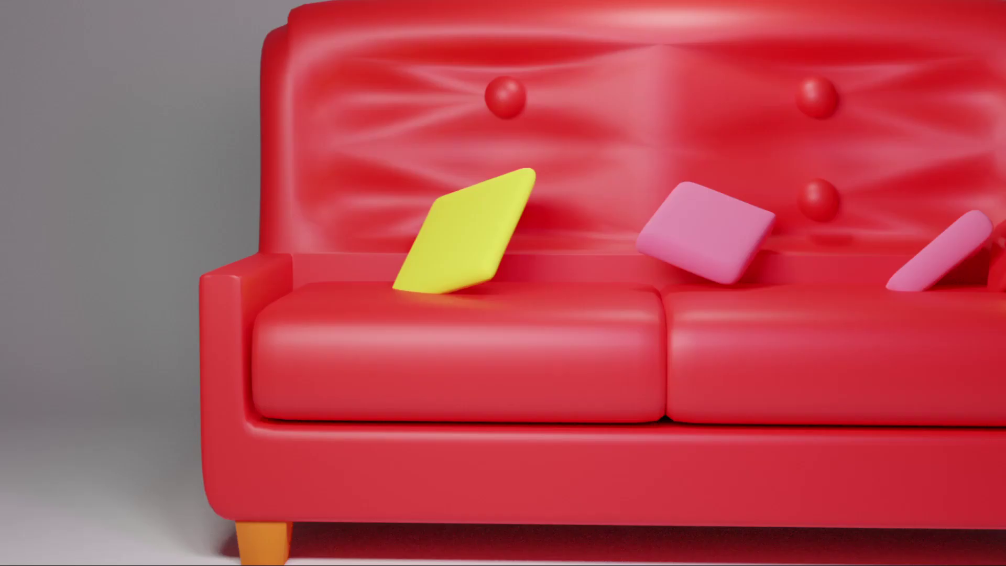